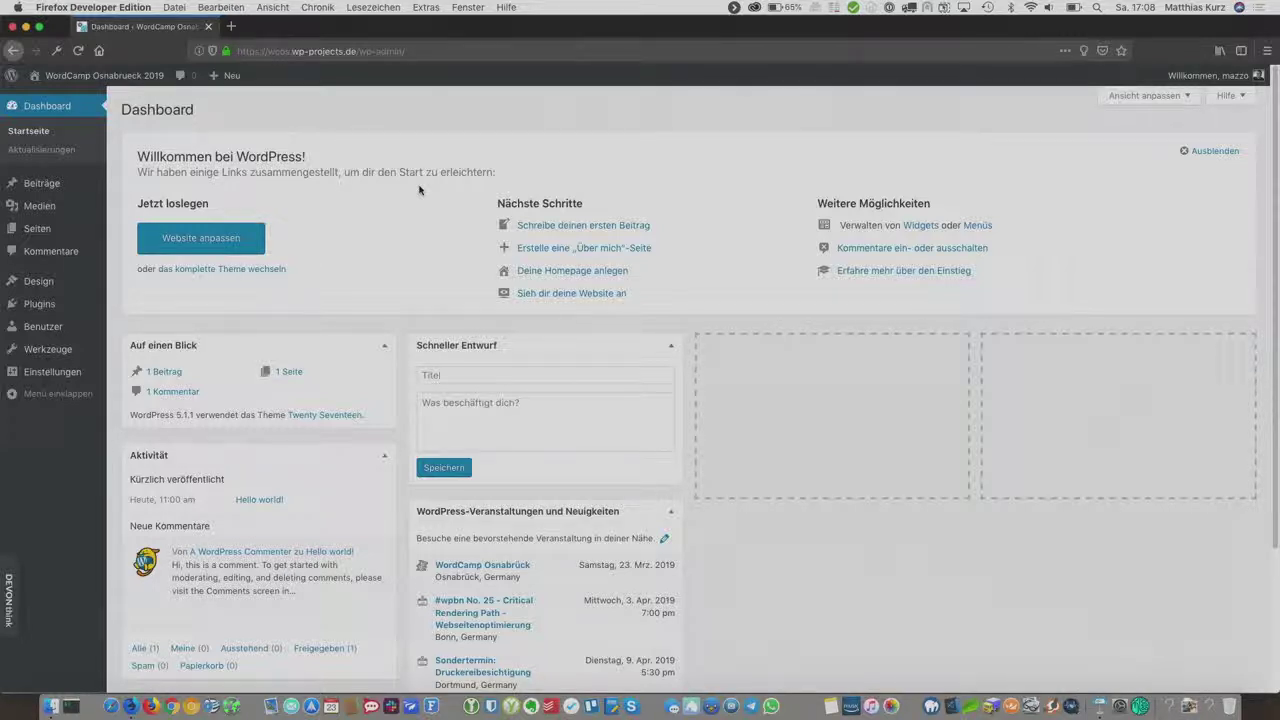
# Step: In a new tab, search the wordpress.org plugin directory for 'two-factor'
pyautogui.click(231, 26)
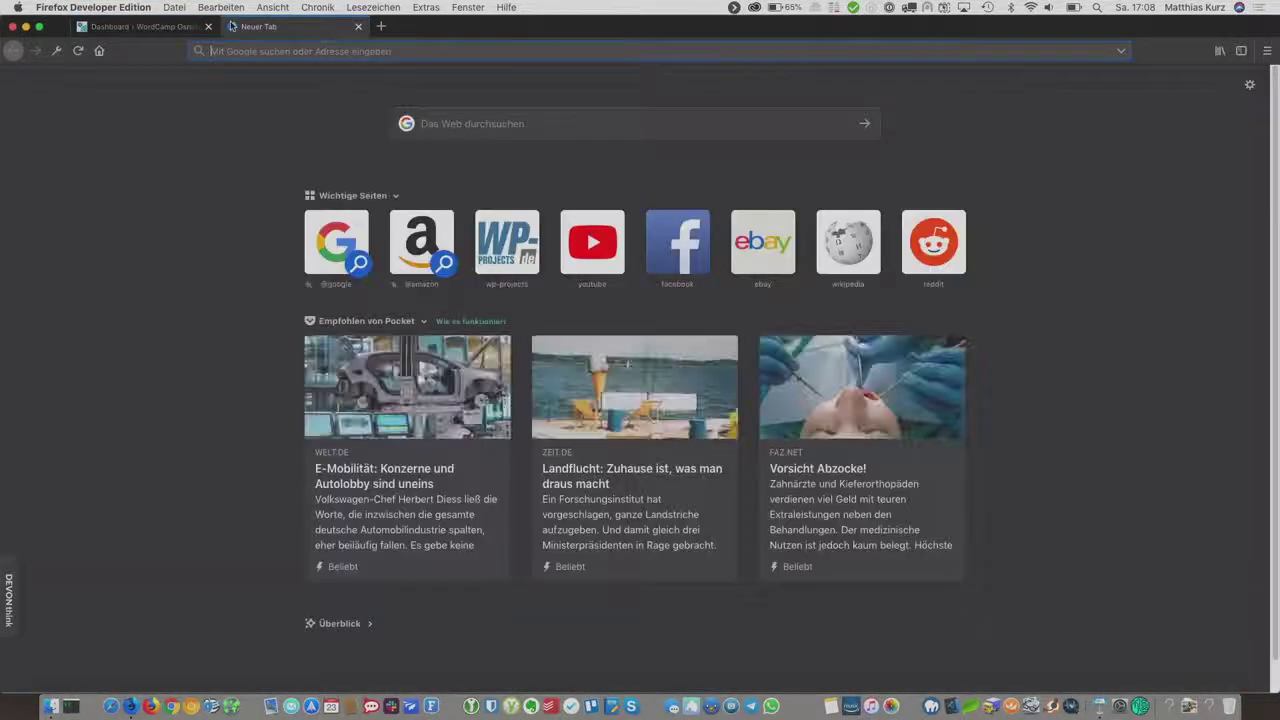
pyautogui.write('wordp')
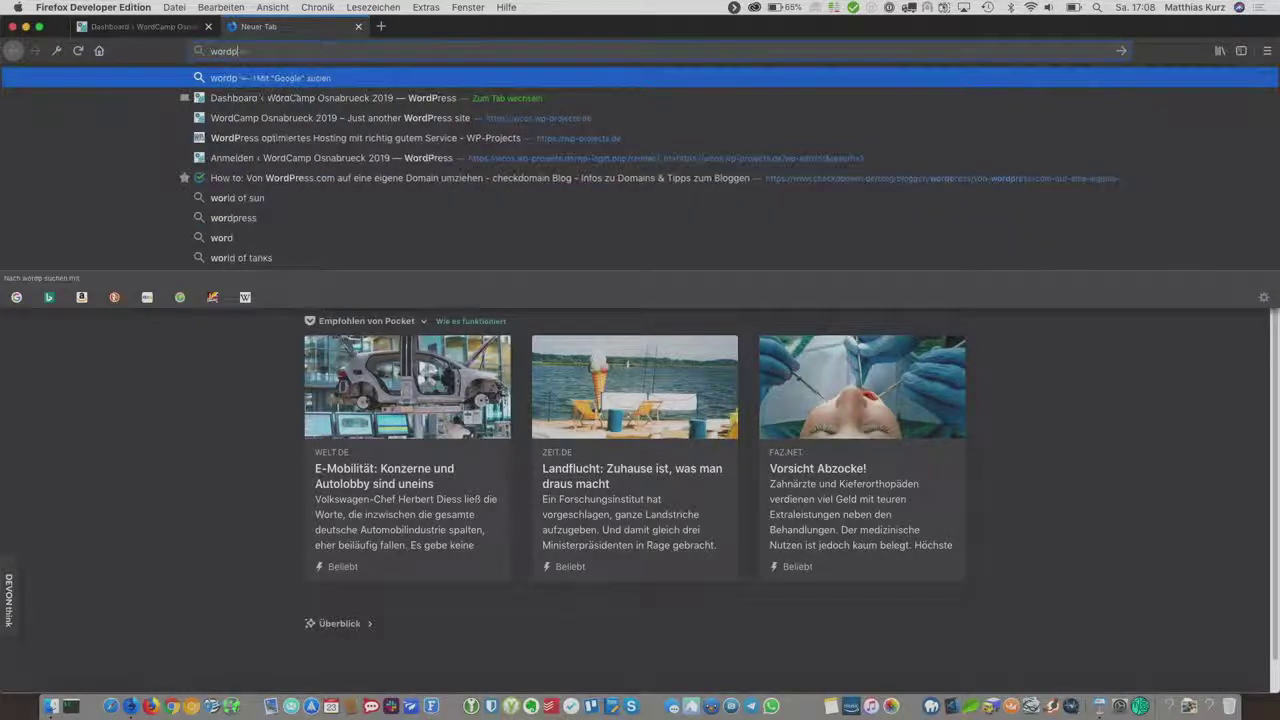
pyautogui.write('ress.org')
pyautogui.press('Return')
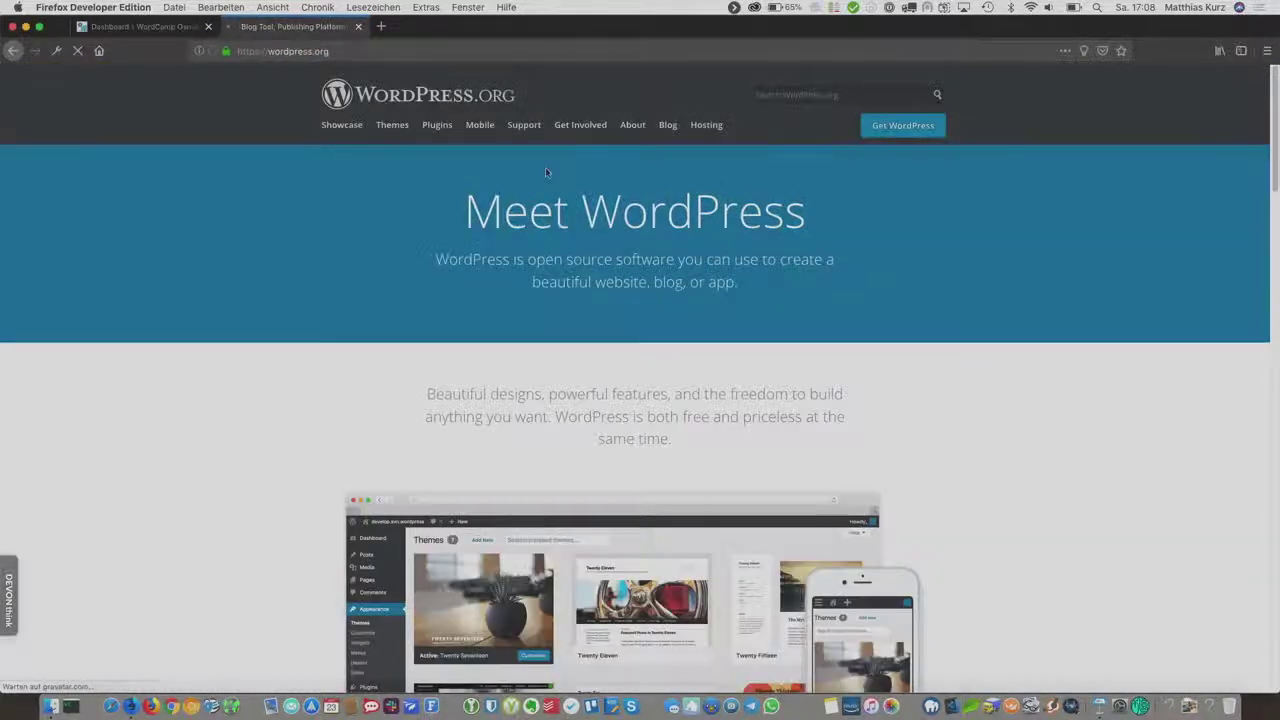
pyautogui.click(449, 133)
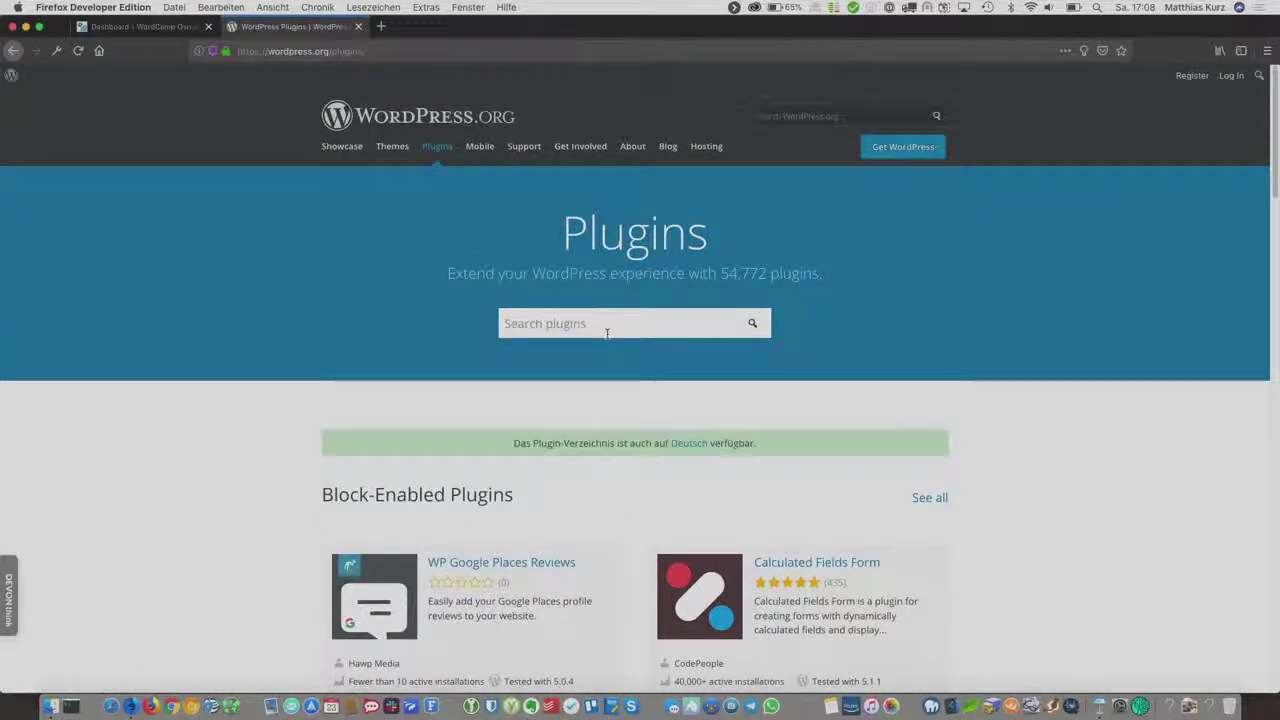
pyautogui.click(606, 333)
pyautogui.write('two-factor')
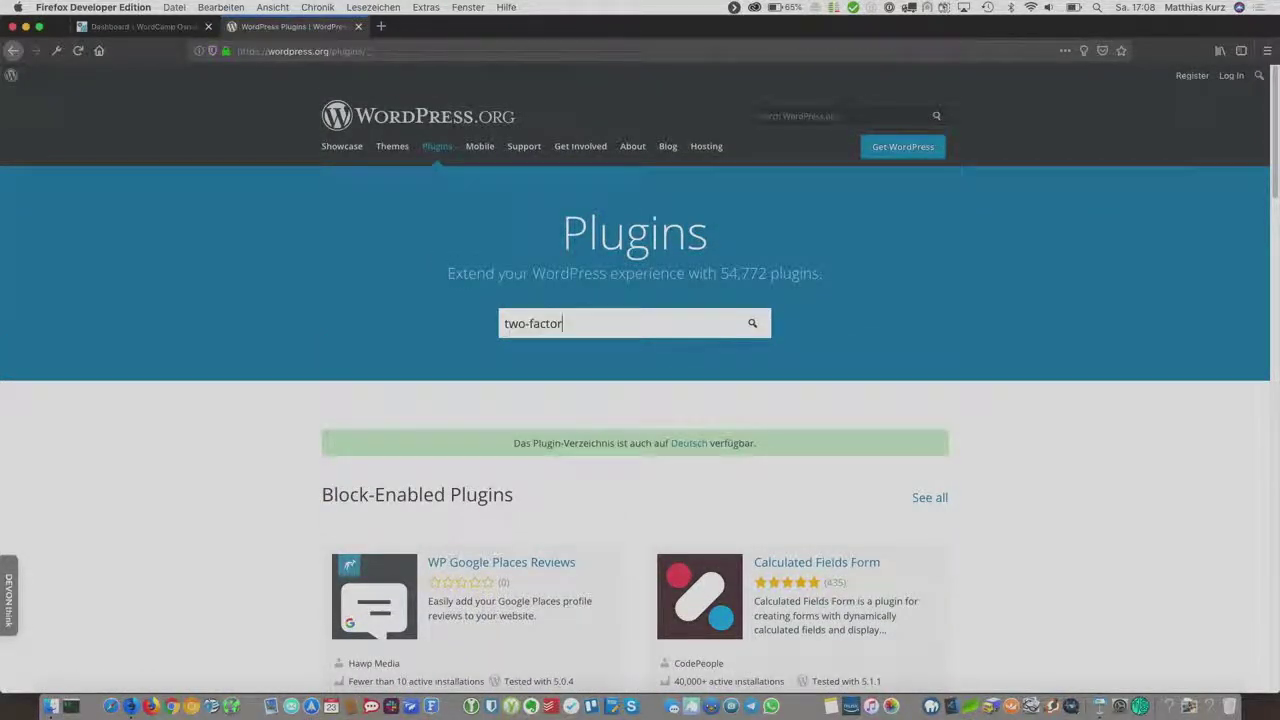
pyautogui.press('Return')
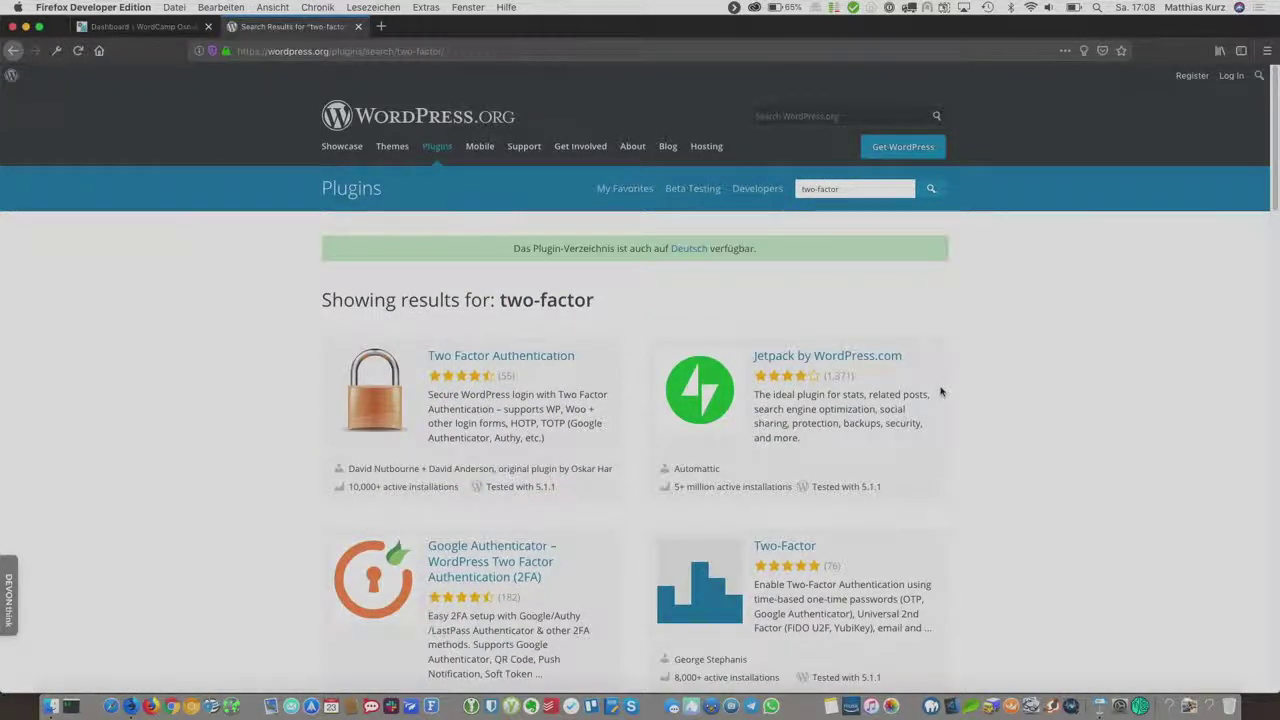
# Step: Open the Two-Factor plugin's page and review its version 0.4.0 and 8,000+ installs
pyautogui.scroll(-1, 942, 393)
pyautogui.scroll(-5, 941, 391)
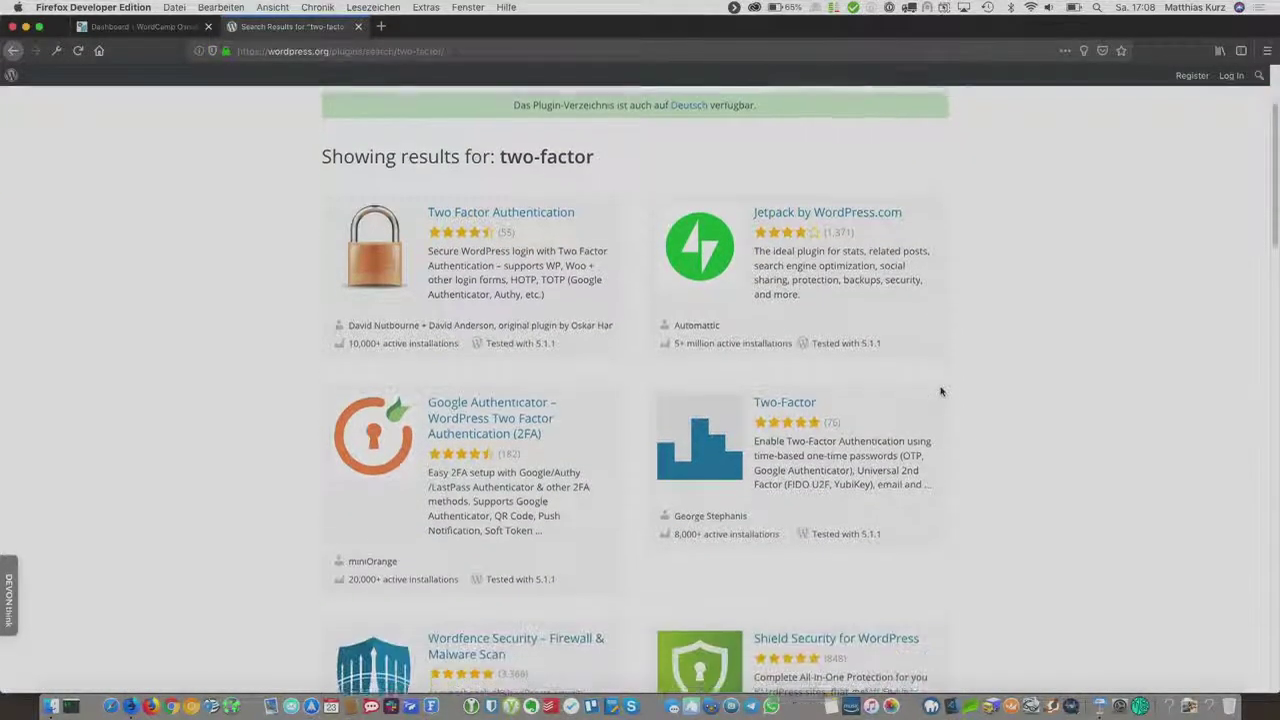
pyautogui.scroll(3, 941, 391)
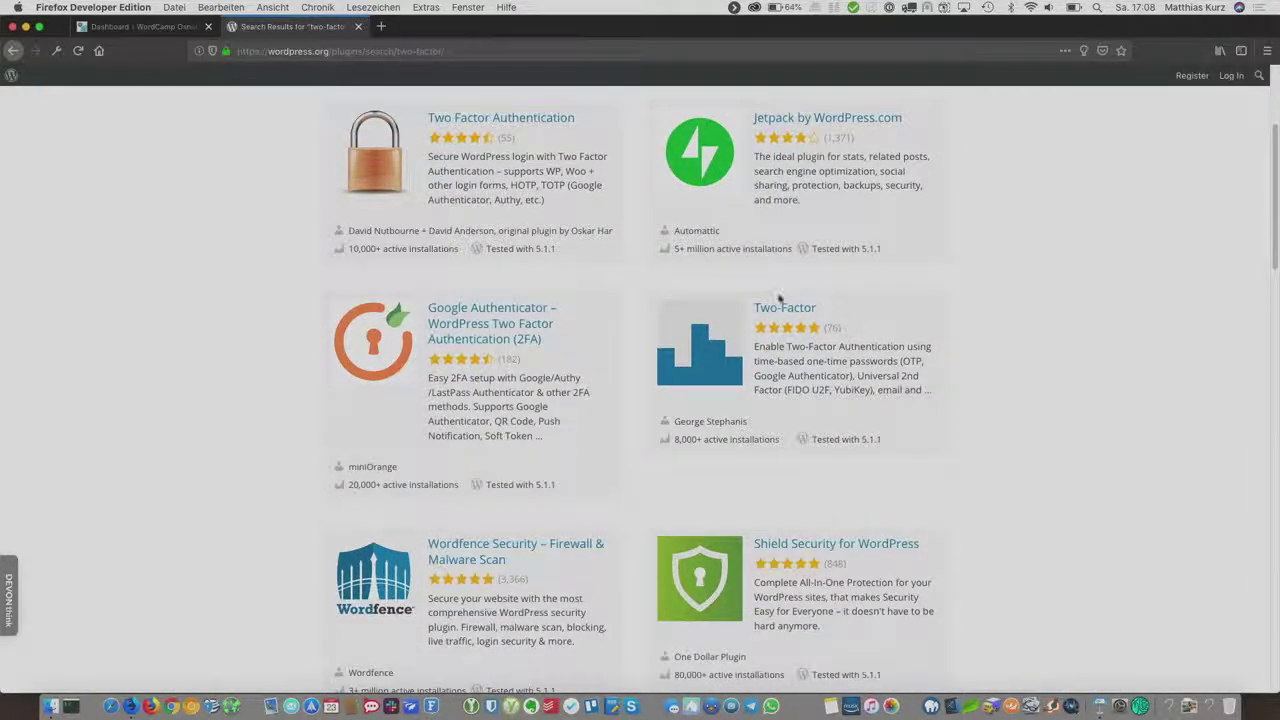
pyautogui.click(806, 313)
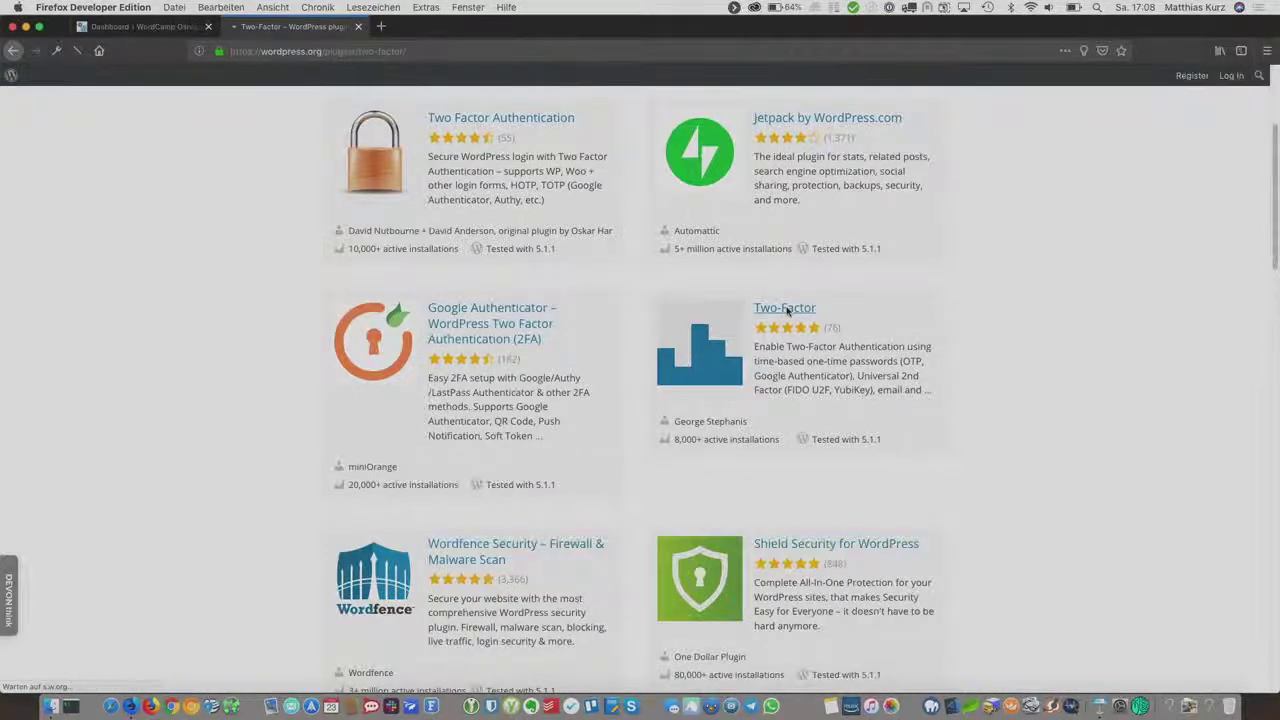
pyautogui.scroll(-10, 786, 312)
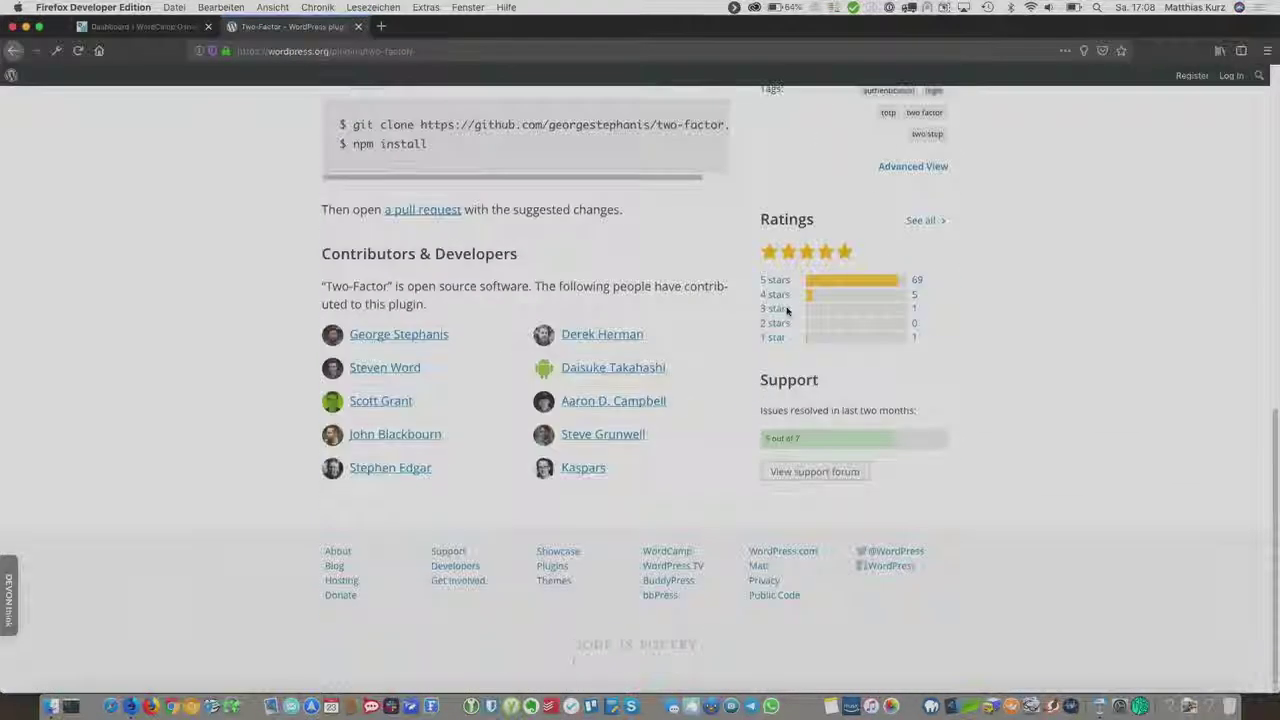
pyautogui.click(408, 365)
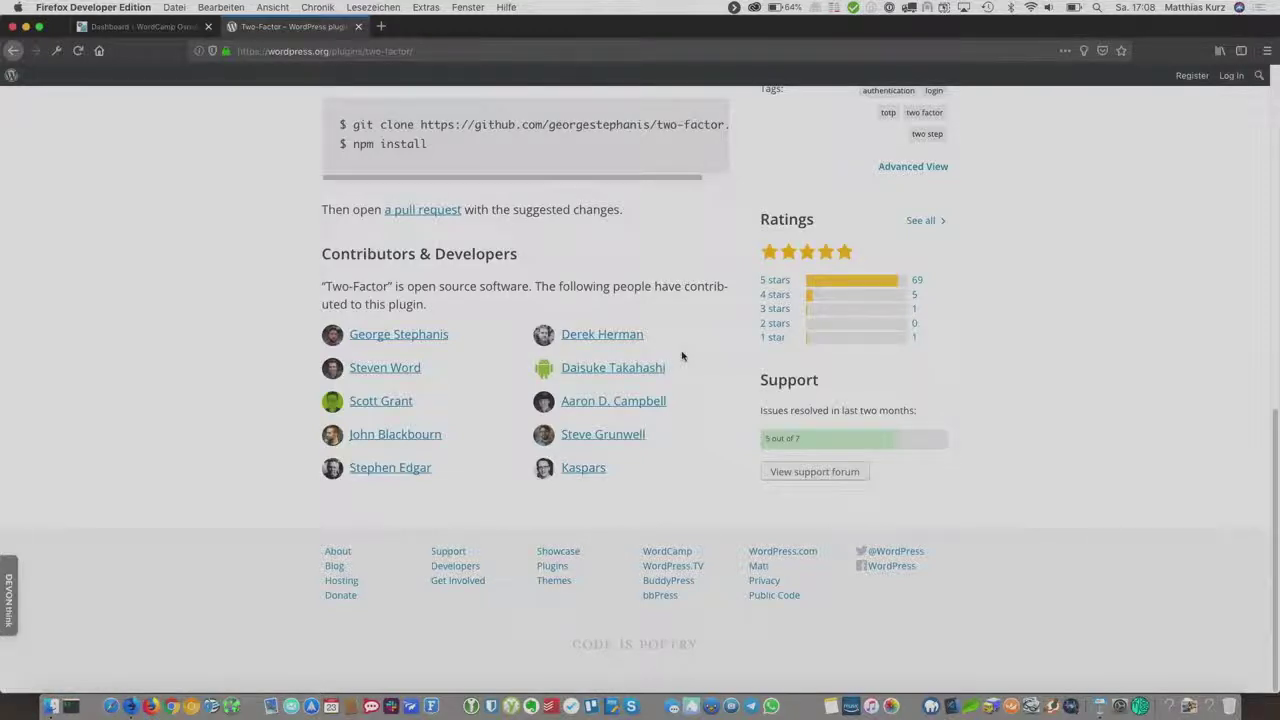
pyautogui.scroll(10, 682, 356)
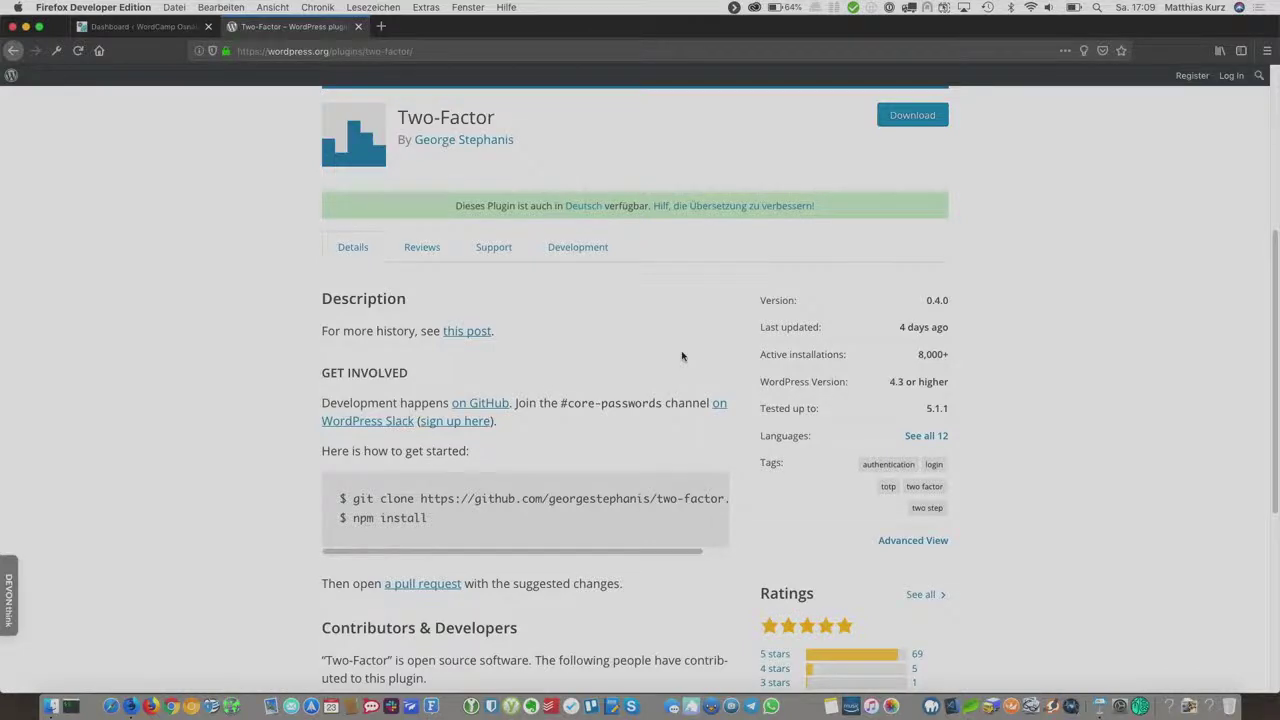
pyautogui.scroll(5, 681, 356)
pyautogui.scroll(-5, 681, 356)
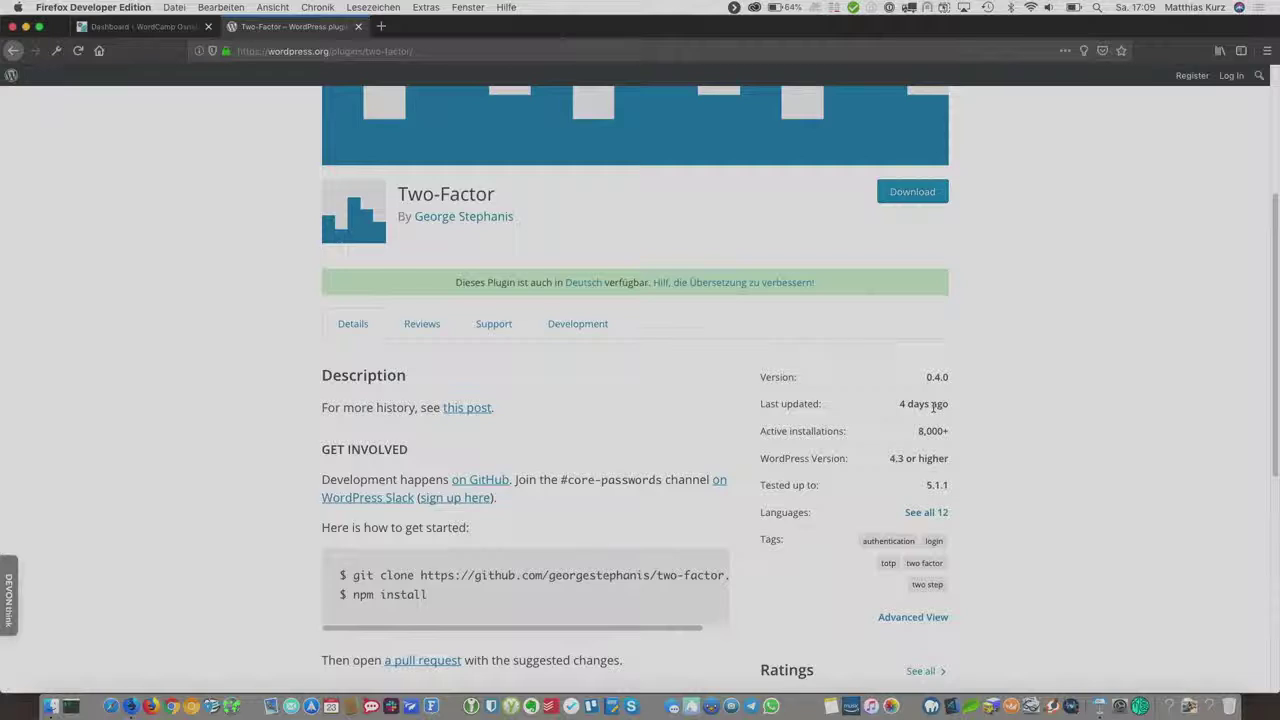
pyautogui.scroll(5, 933, 406)
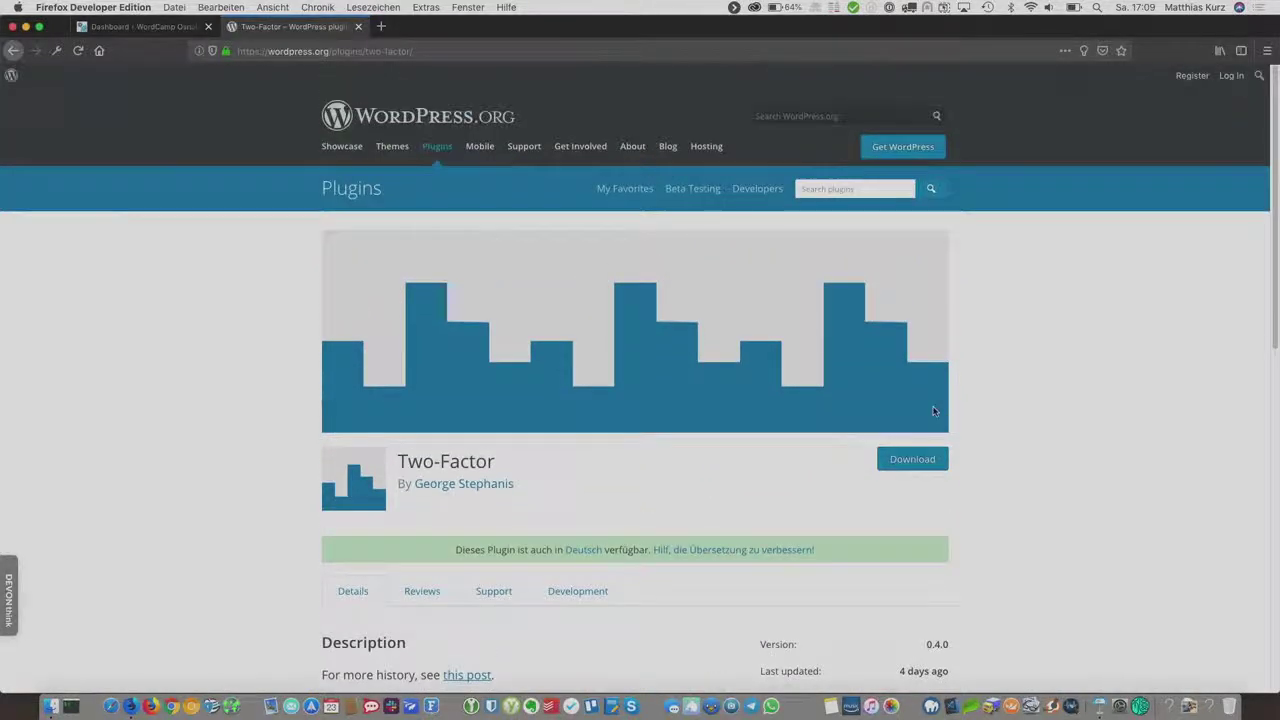
# Step: From the dashboard's Add Plugins page, find, install and activate Two-Factor 0.4.0
pyautogui.click(155, 33)
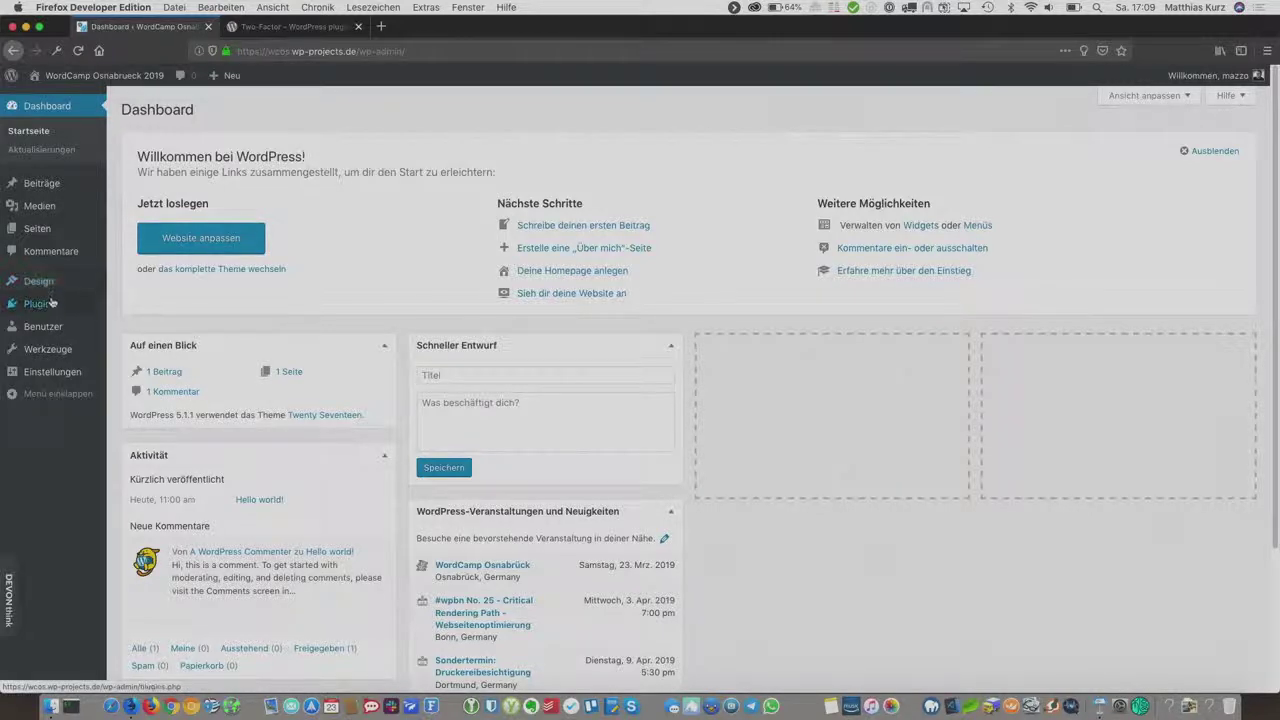
pyautogui.moveTo(50, 305)
pyautogui.click(155, 327)
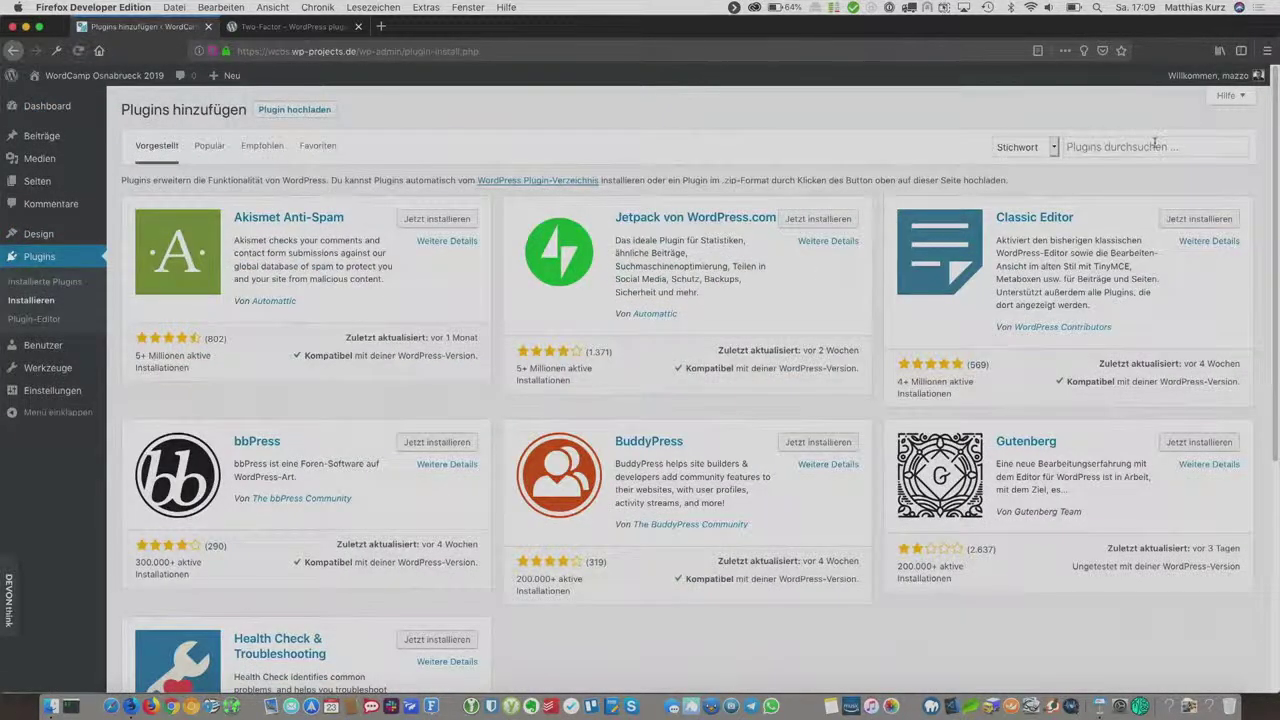
pyautogui.click(1155, 146)
pyautogui.write('two-fa')
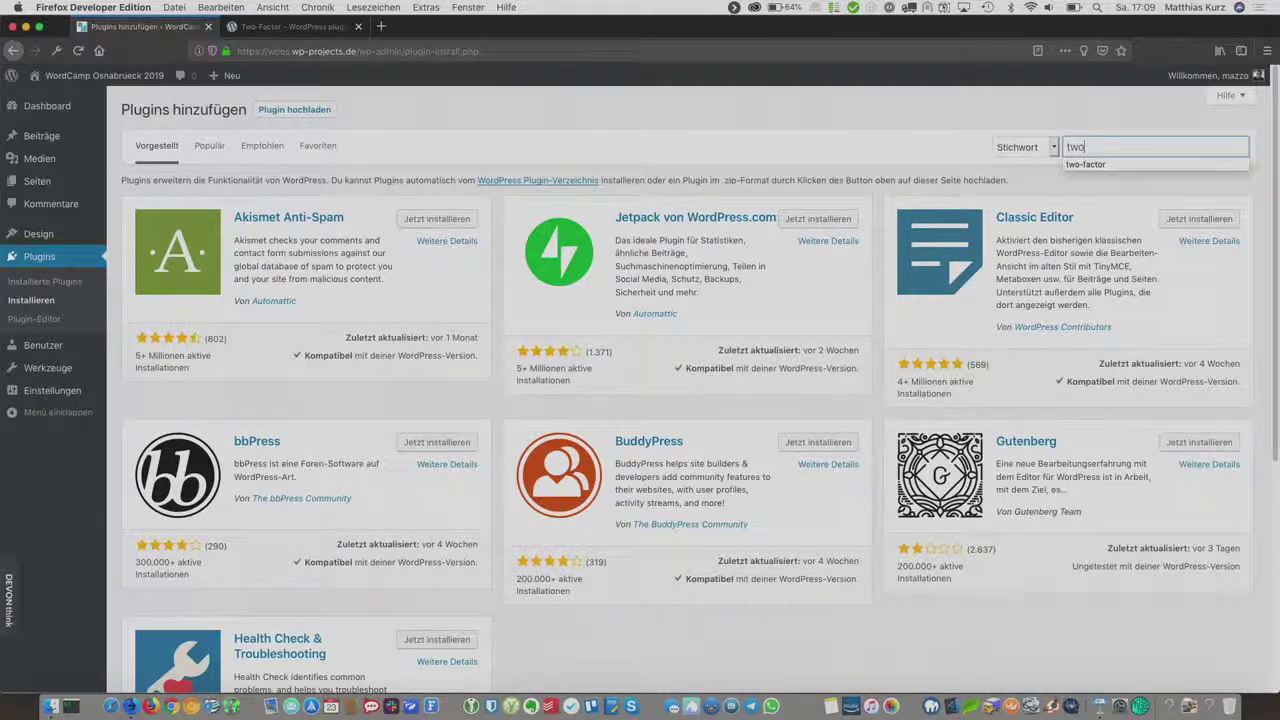
pyautogui.write('ctor')
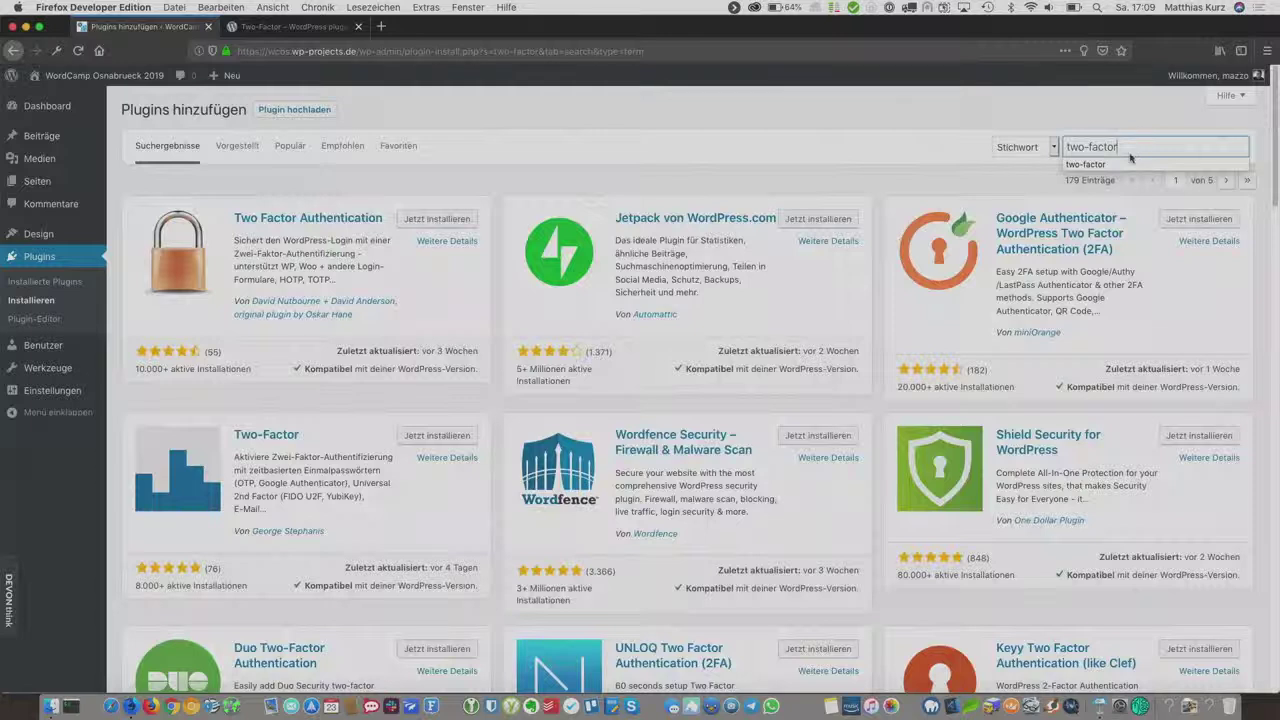
pyautogui.click(1127, 165)
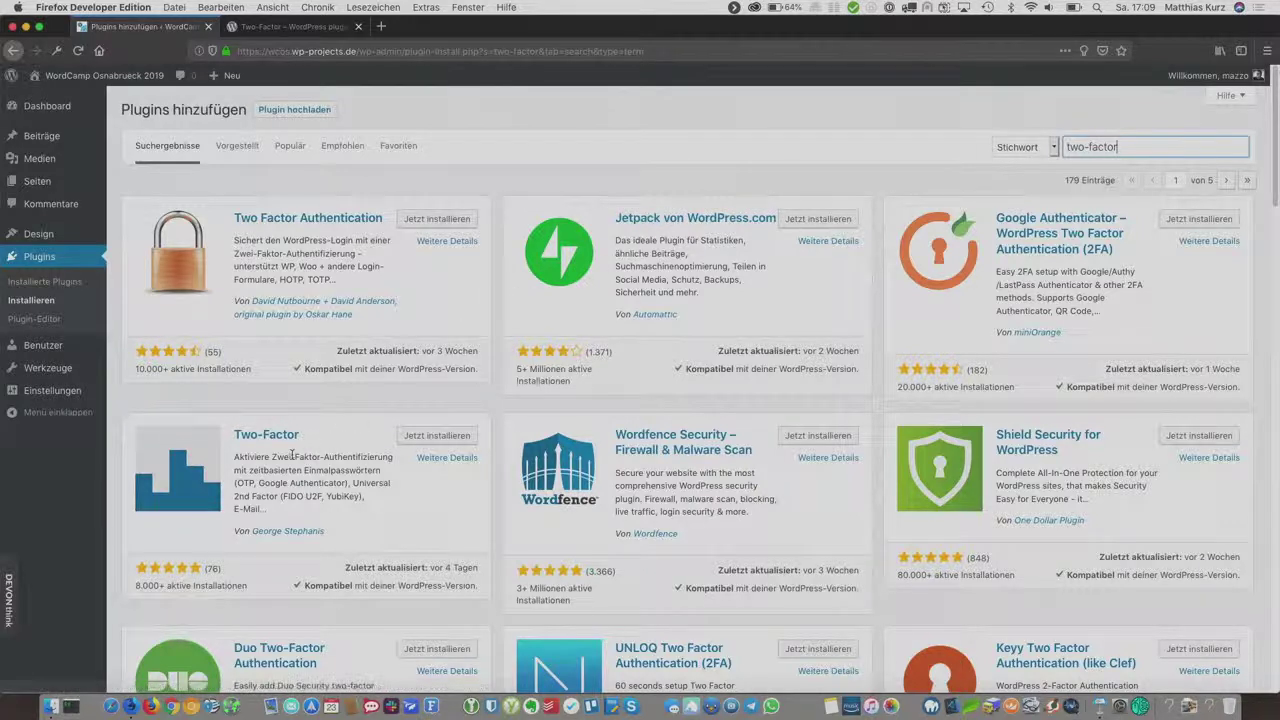
pyautogui.click(449, 444)
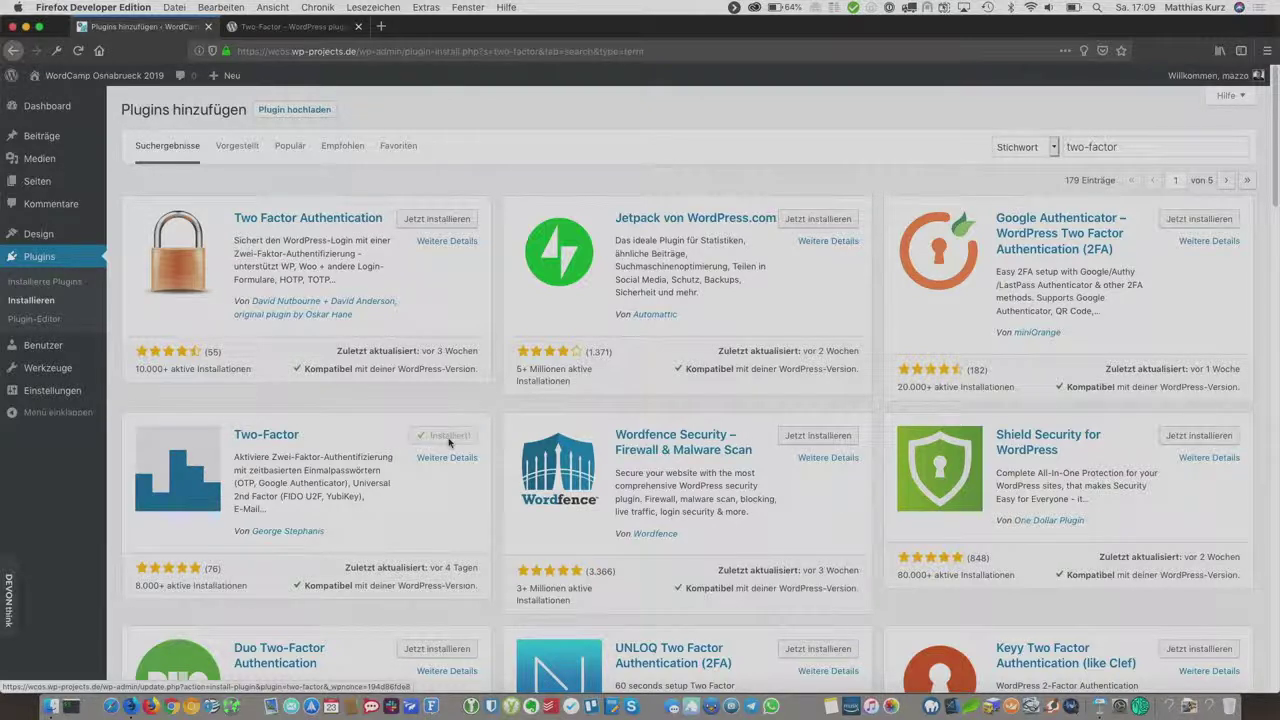
pyautogui.click(449, 437)
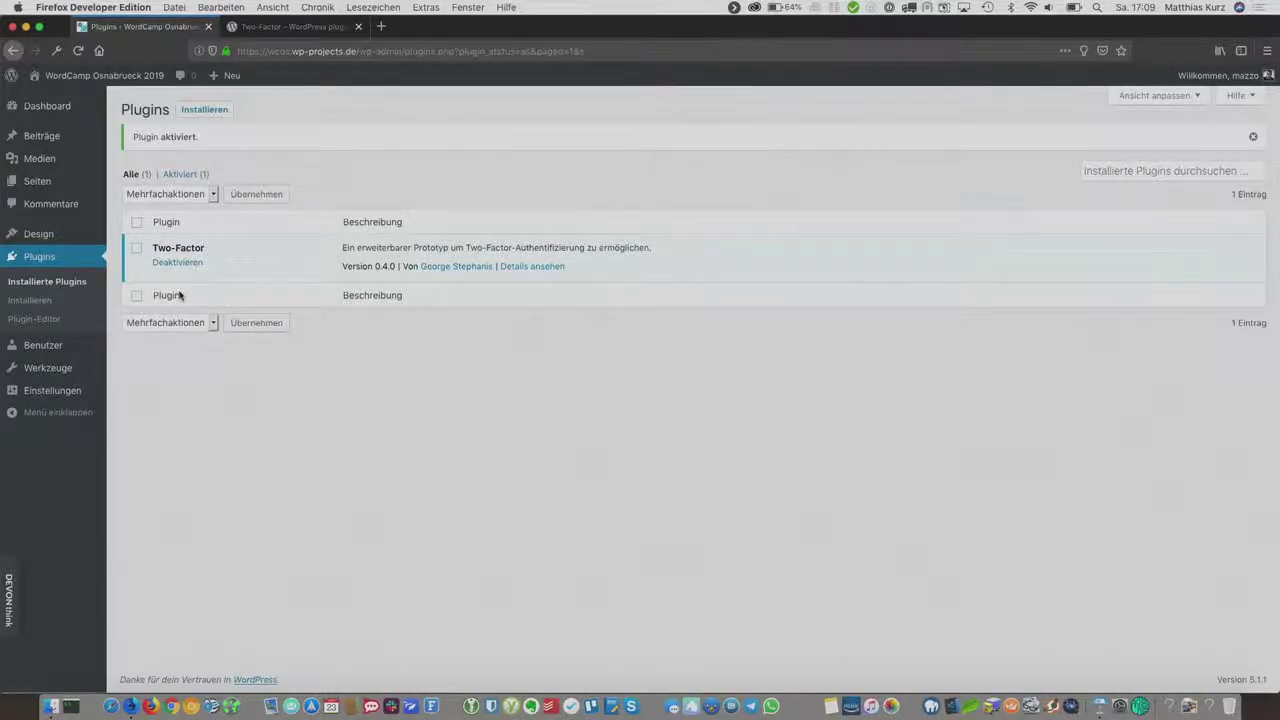
# Step: Open the admin account's profile from the Benutzer (Users) list
pyautogui.click(38, 346)
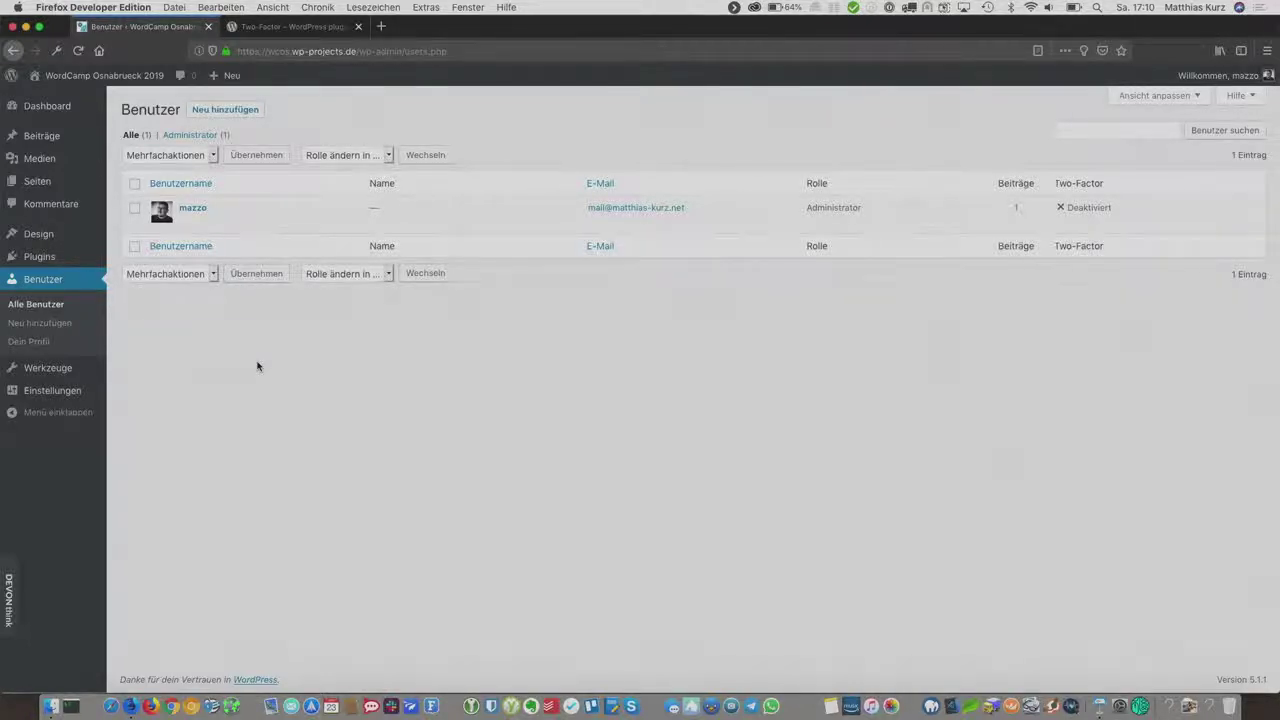
pyautogui.click(194, 208)
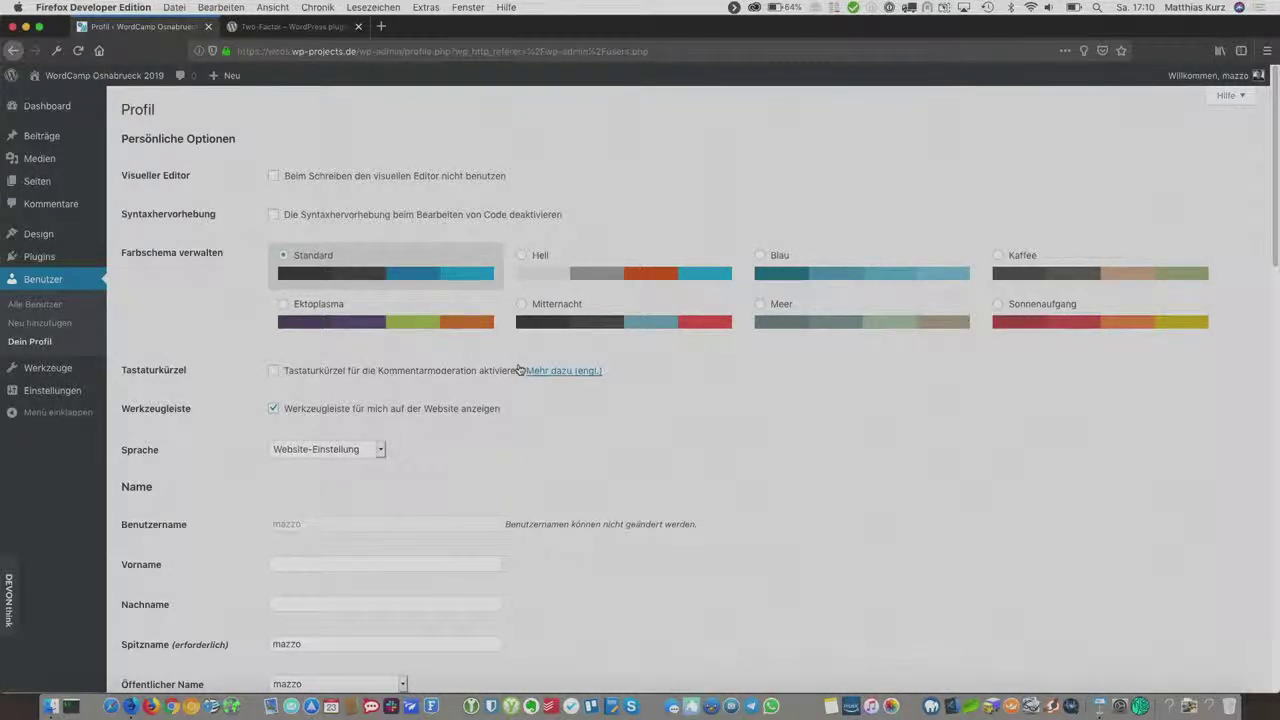
# Step: Scroll the Profil page down to Two-Factor Options and the empty Security-Keys list
pyautogui.scroll(-15, 518, 369)
pyautogui.scroll(-3, 518, 369)
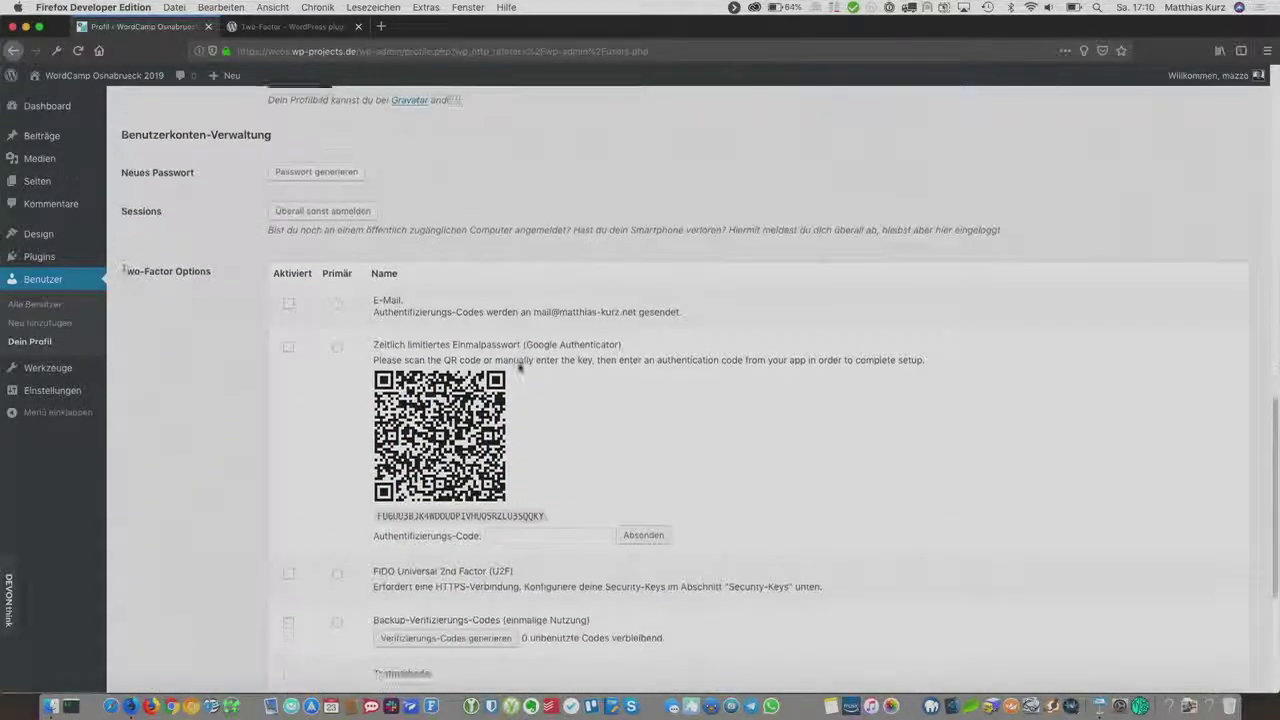
pyautogui.scroll(6, 518, 369)
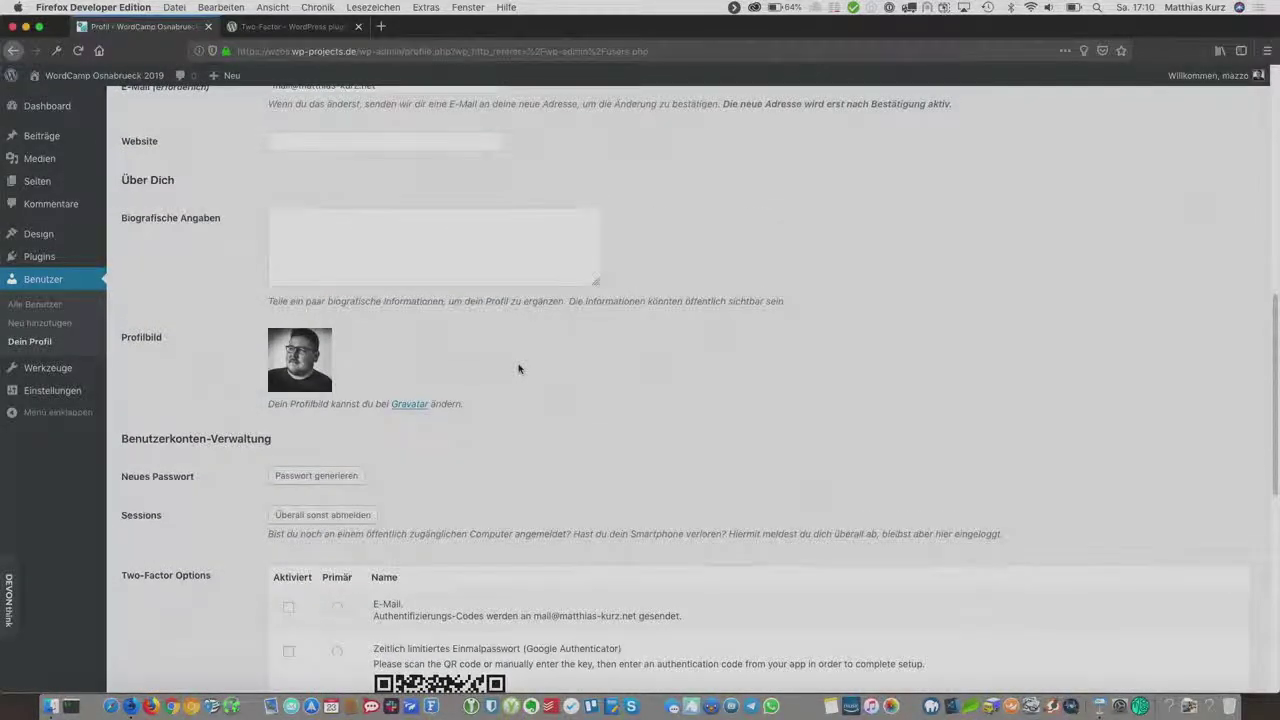
pyautogui.scroll(15, 518, 369)
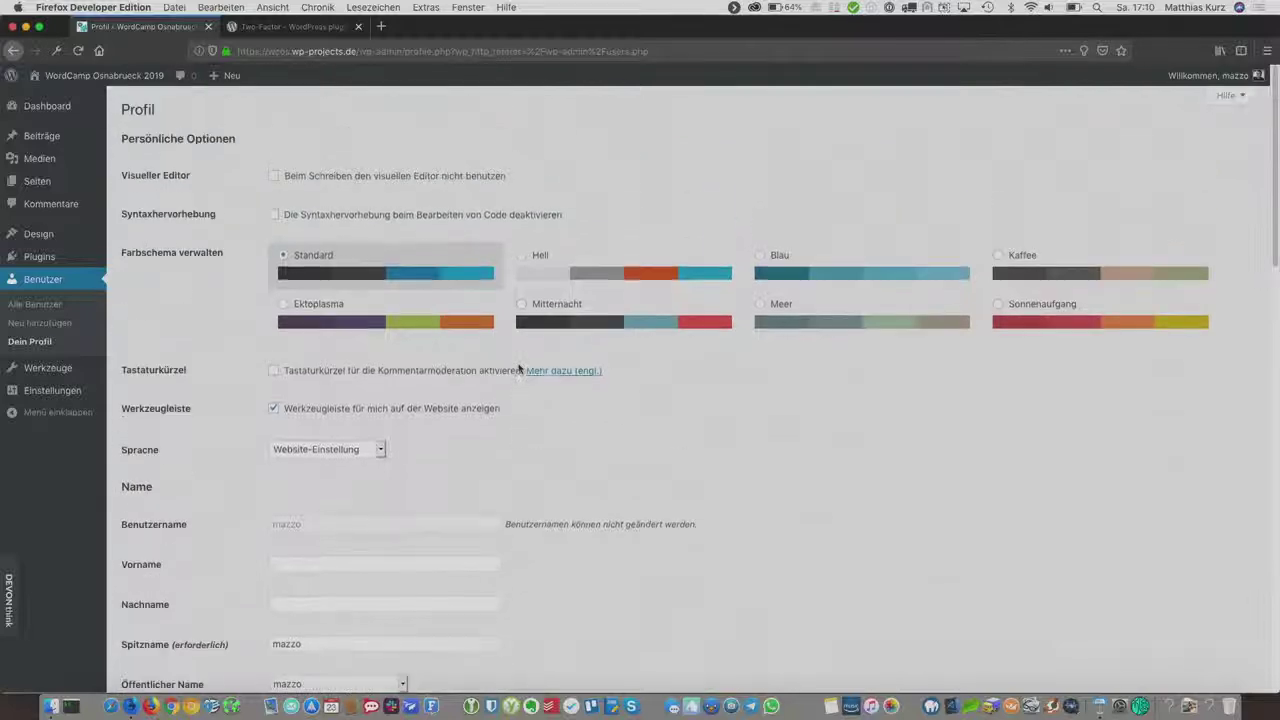
pyautogui.scroll(-10, 518, 369)
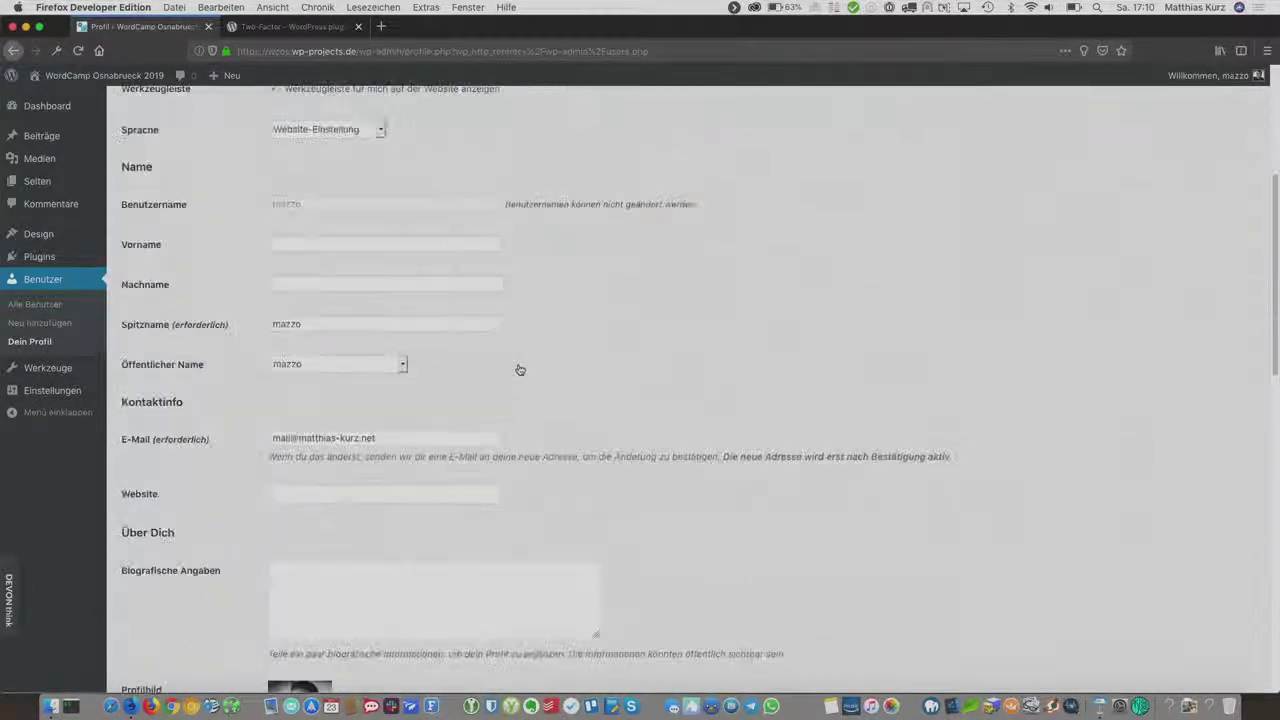
pyautogui.scroll(-6, 518, 362)
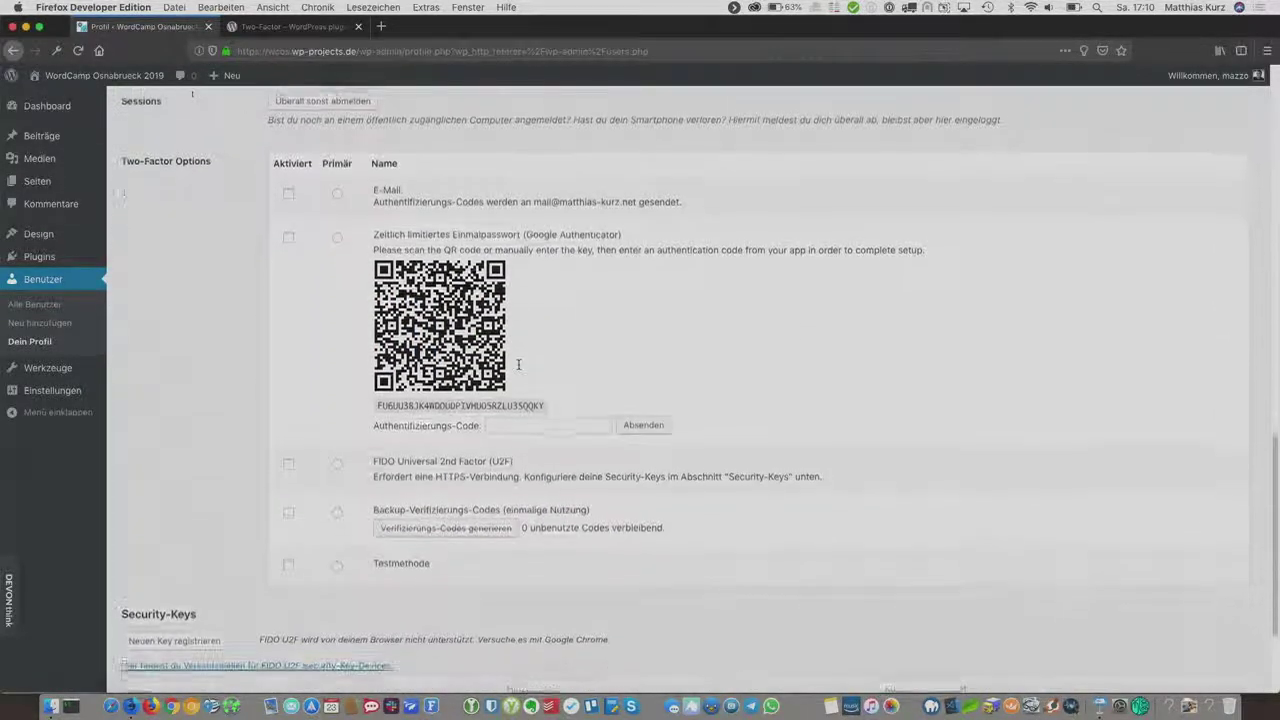
pyautogui.scroll(-1, 518, 369)
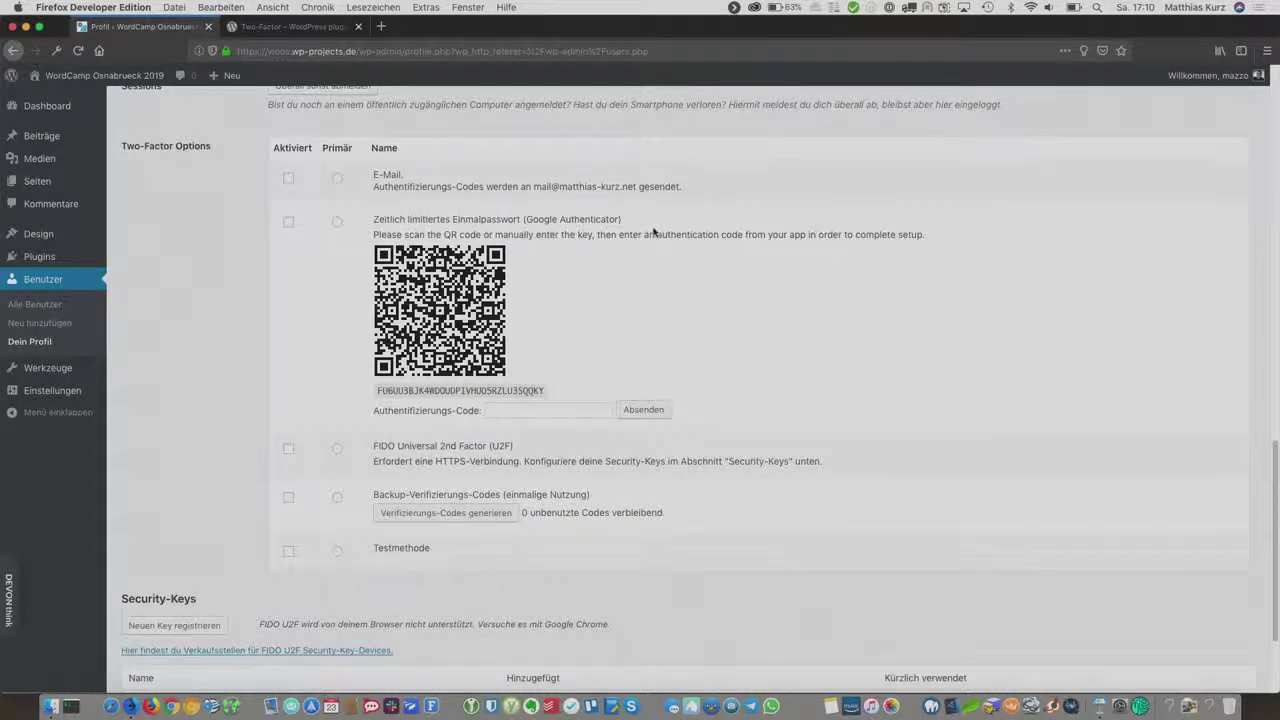
pyautogui.scroll(-2, 653, 232)
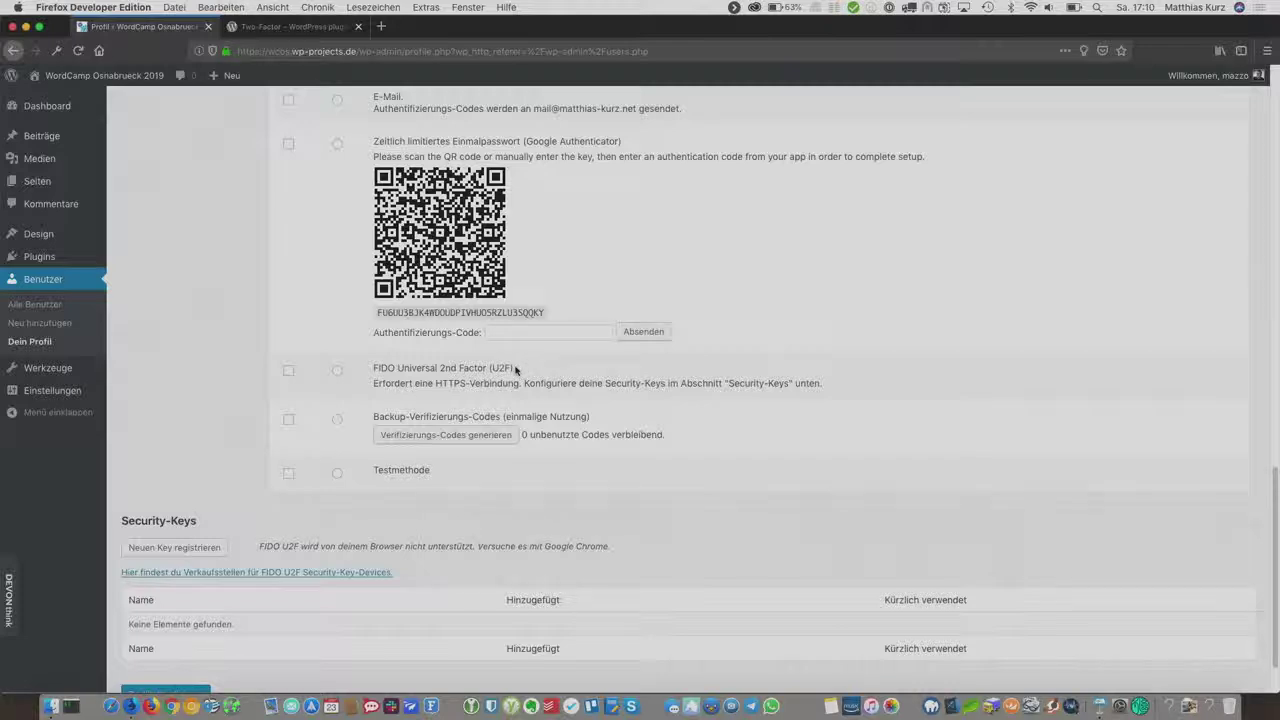
pyautogui.scroll(-2, 515, 370)
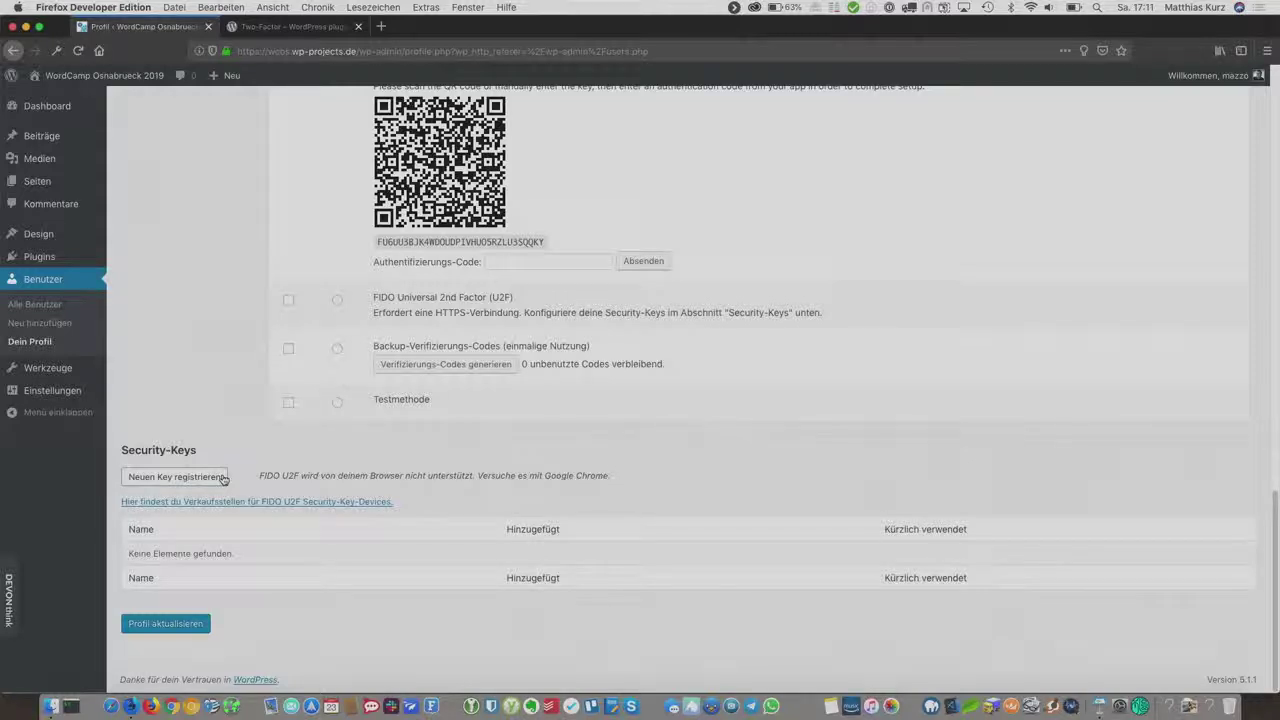
# Step: Register a new security key and rename it to 'Yubikey' followed by the owner's full name
pyautogui.click(186, 478)
pyautogui.click(185, 478)
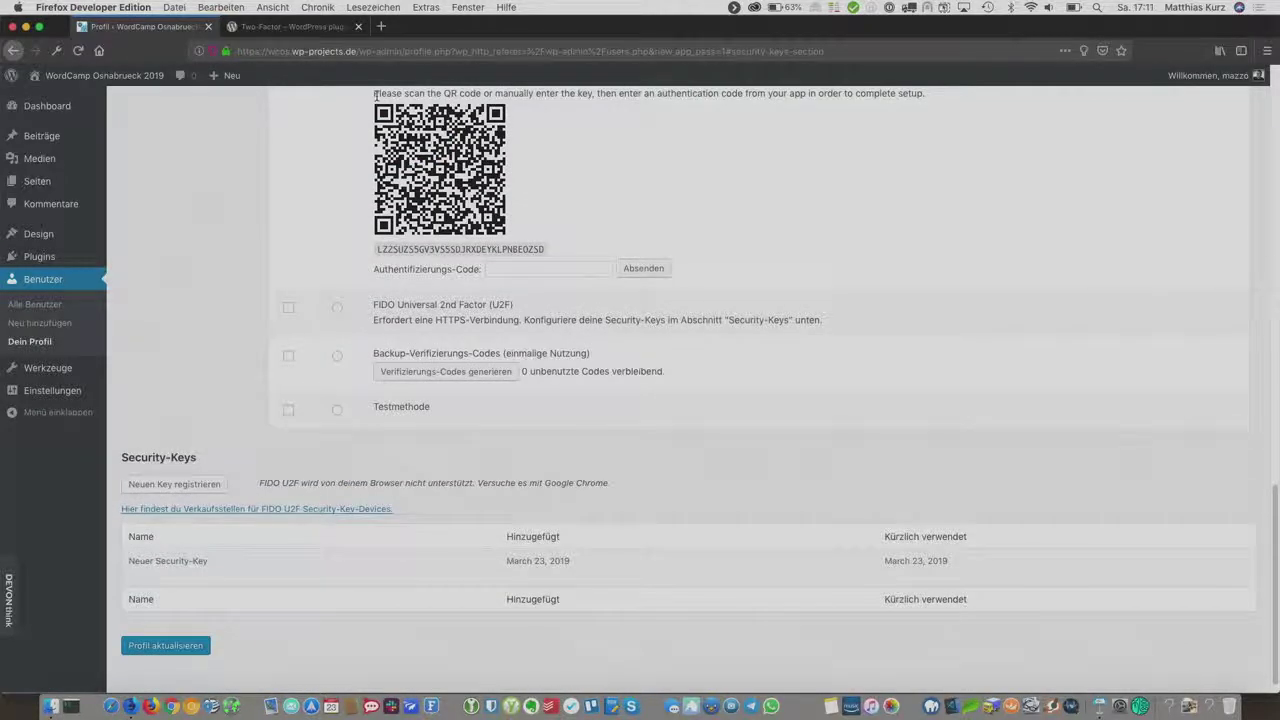
pyautogui.moveTo(150, 560)
pyautogui.click(172, 578)
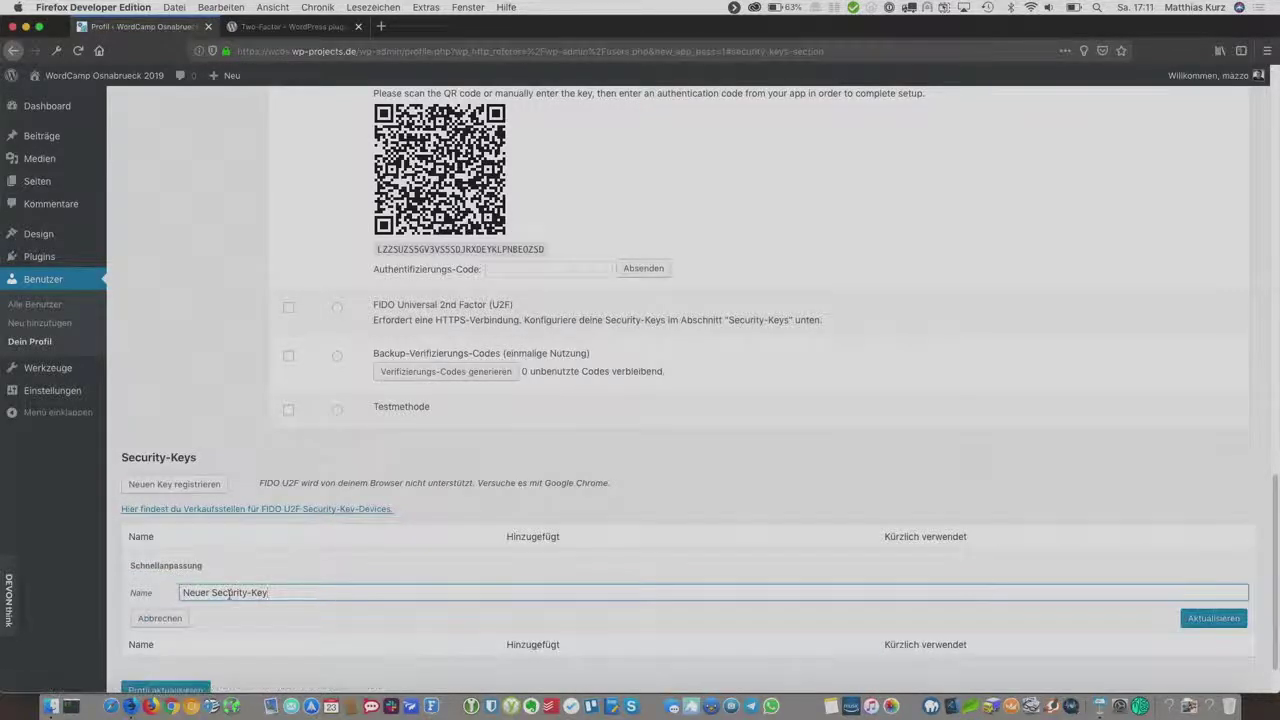
pyautogui.moveTo(270, 594); pyautogui.dragTo(85, 584)
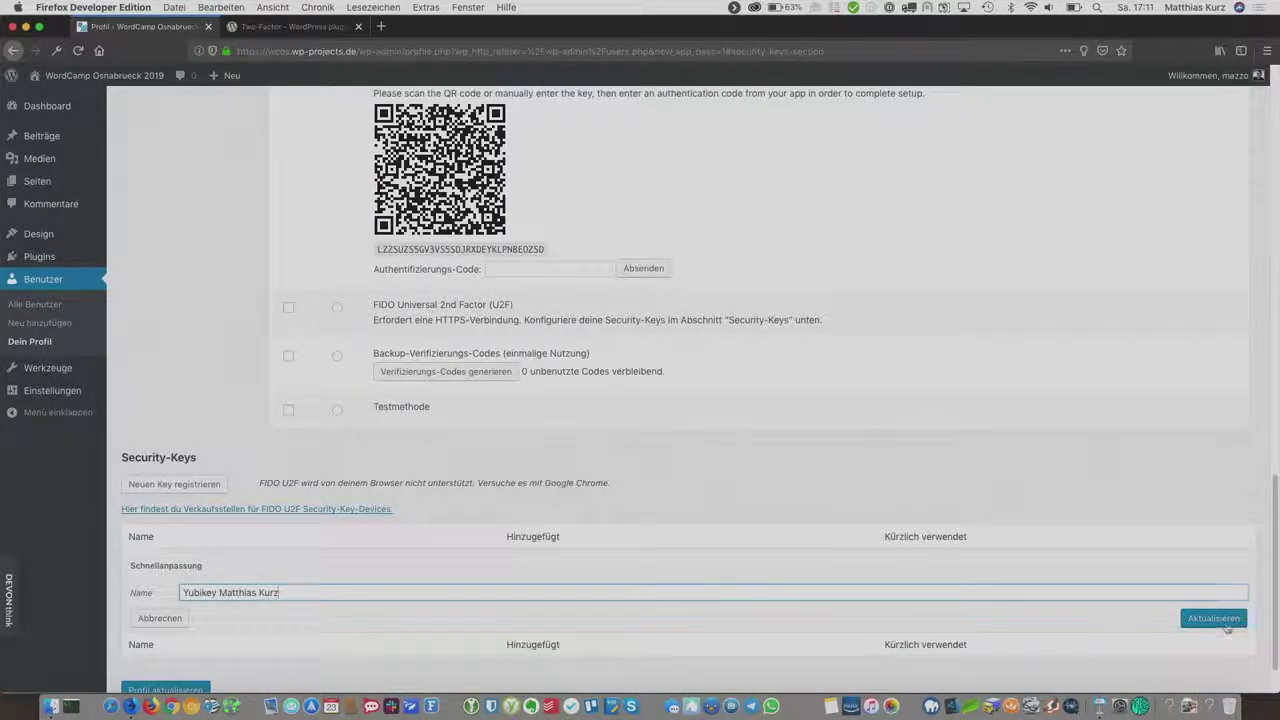
pyautogui.click(1226, 618)
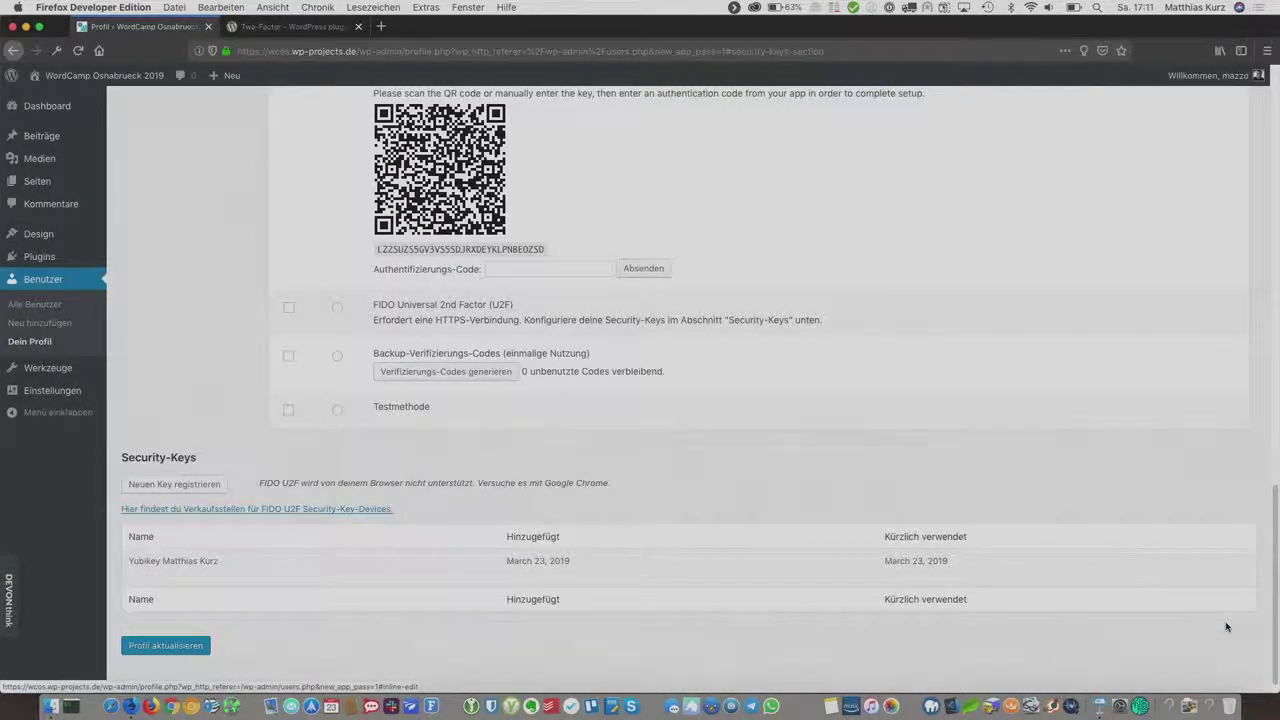
# Step: Enable FIDO Universal 2nd Factor (U2F), set it as Primär, and update the profile
pyautogui.scroll(5, 1125, 525)
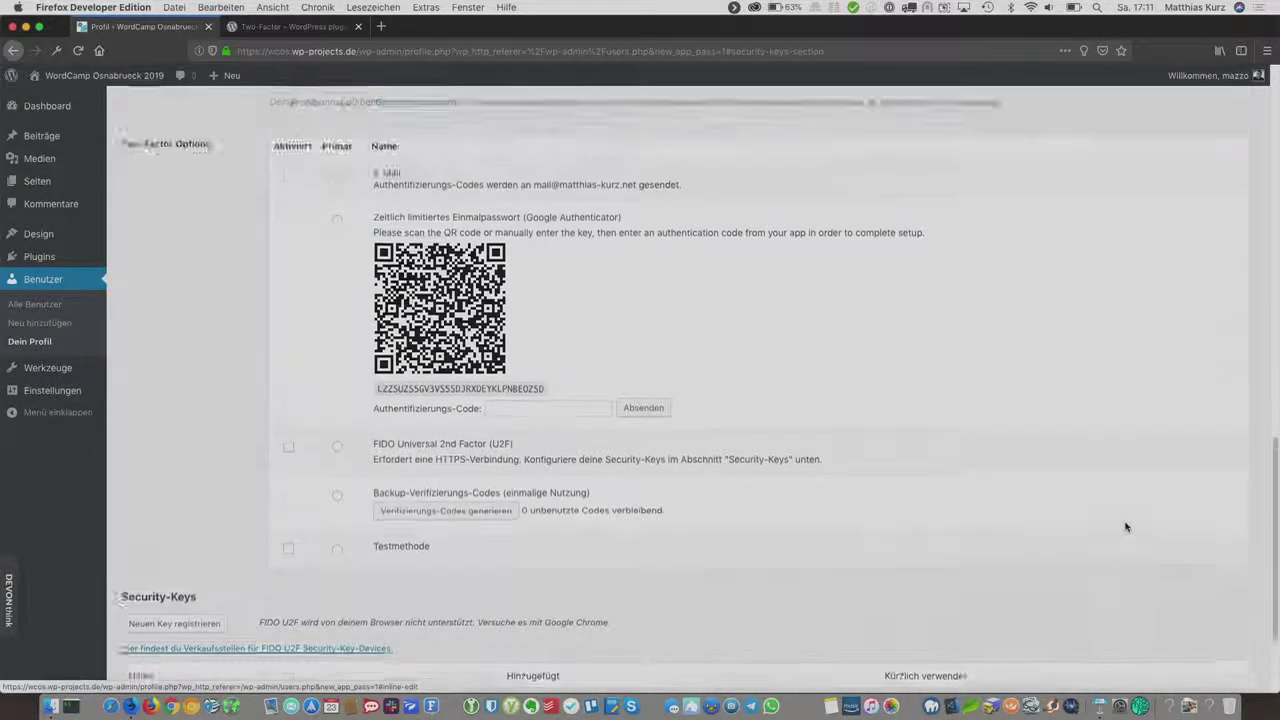
pyautogui.scroll(3, 1125, 527)
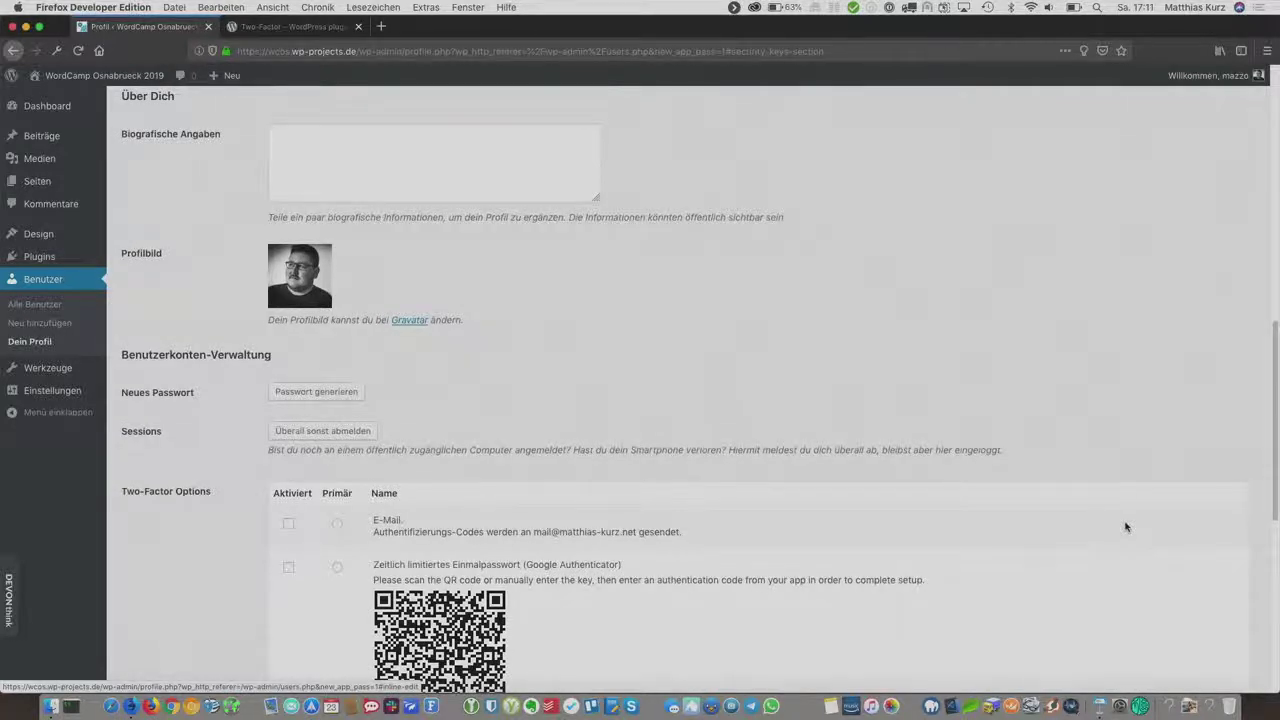
pyautogui.scroll(-8, 1125, 527)
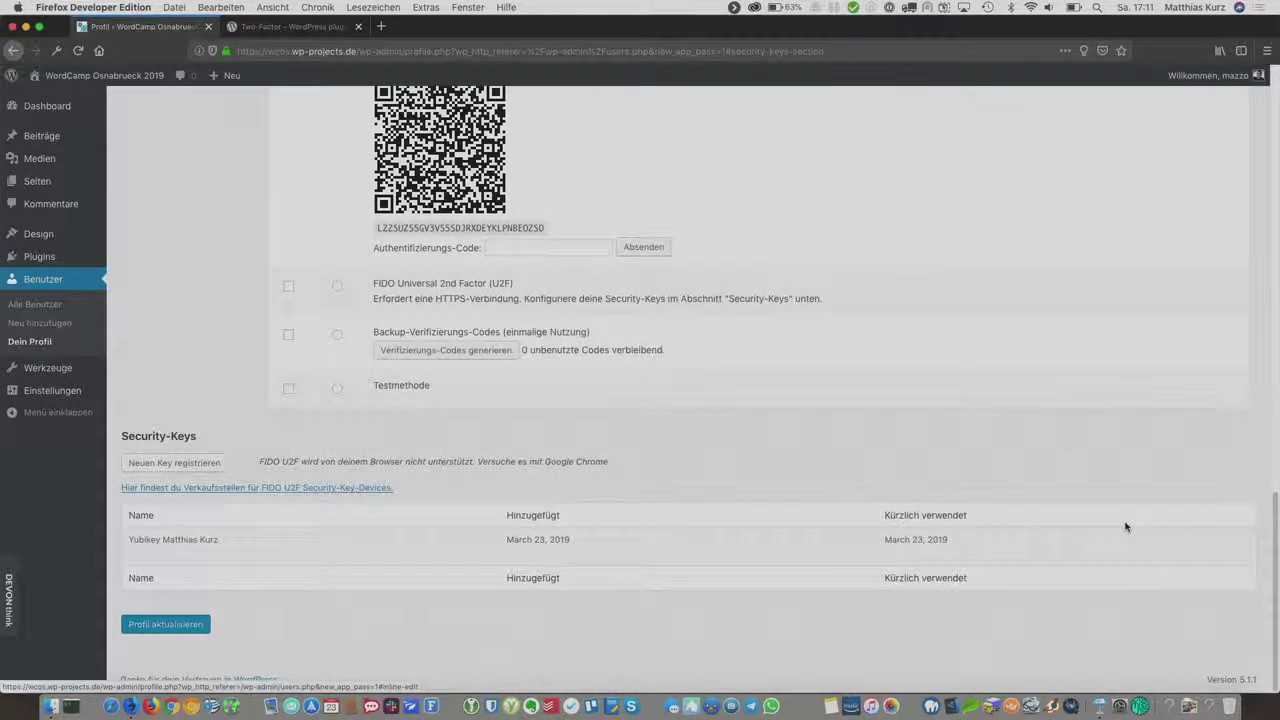
pyautogui.scroll(2, 1126, 524)
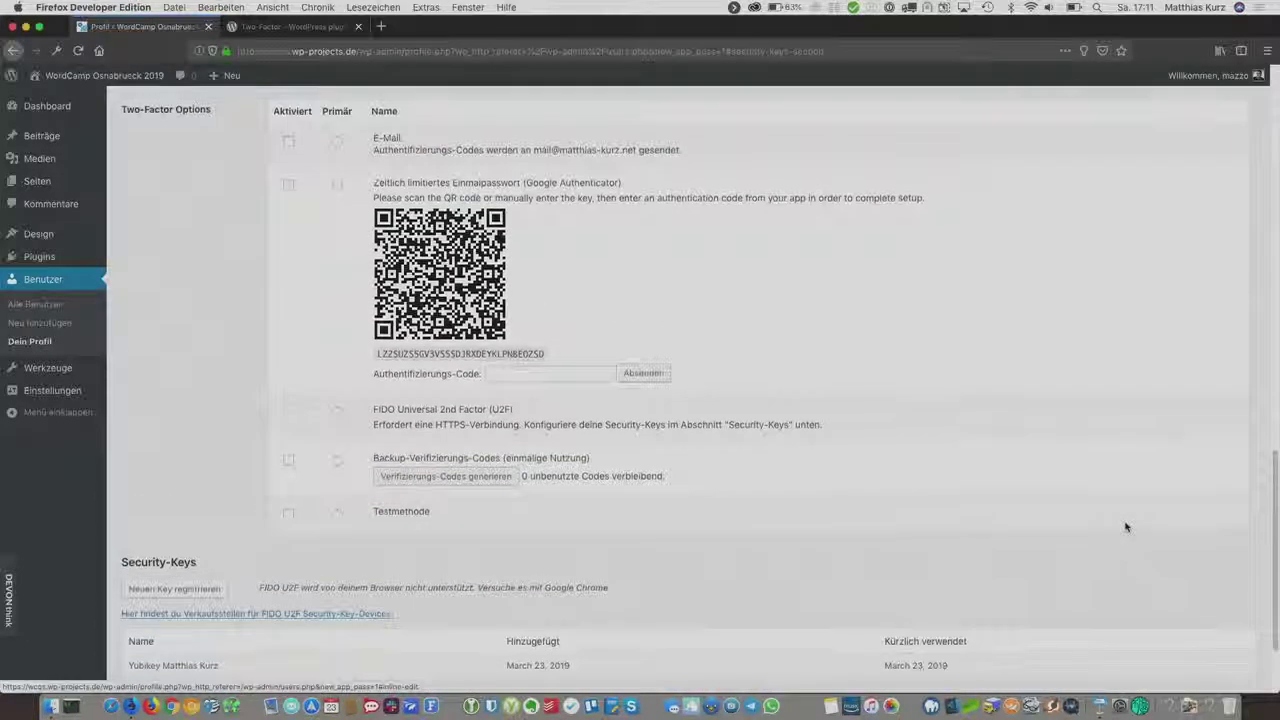
pyautogui.click(288, 413)
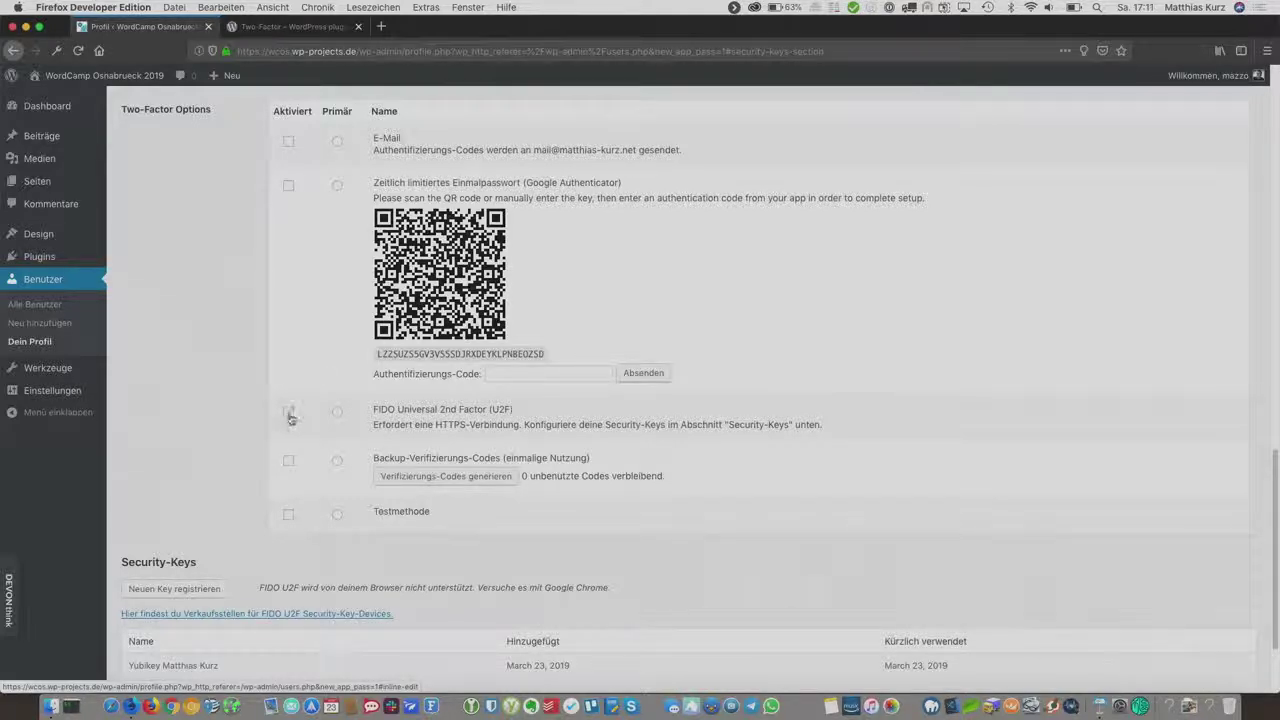
pyautogui.click(337, 415)
pyautogui.scroll(-2, 244, 535)
pyautogui.click(160, 625)
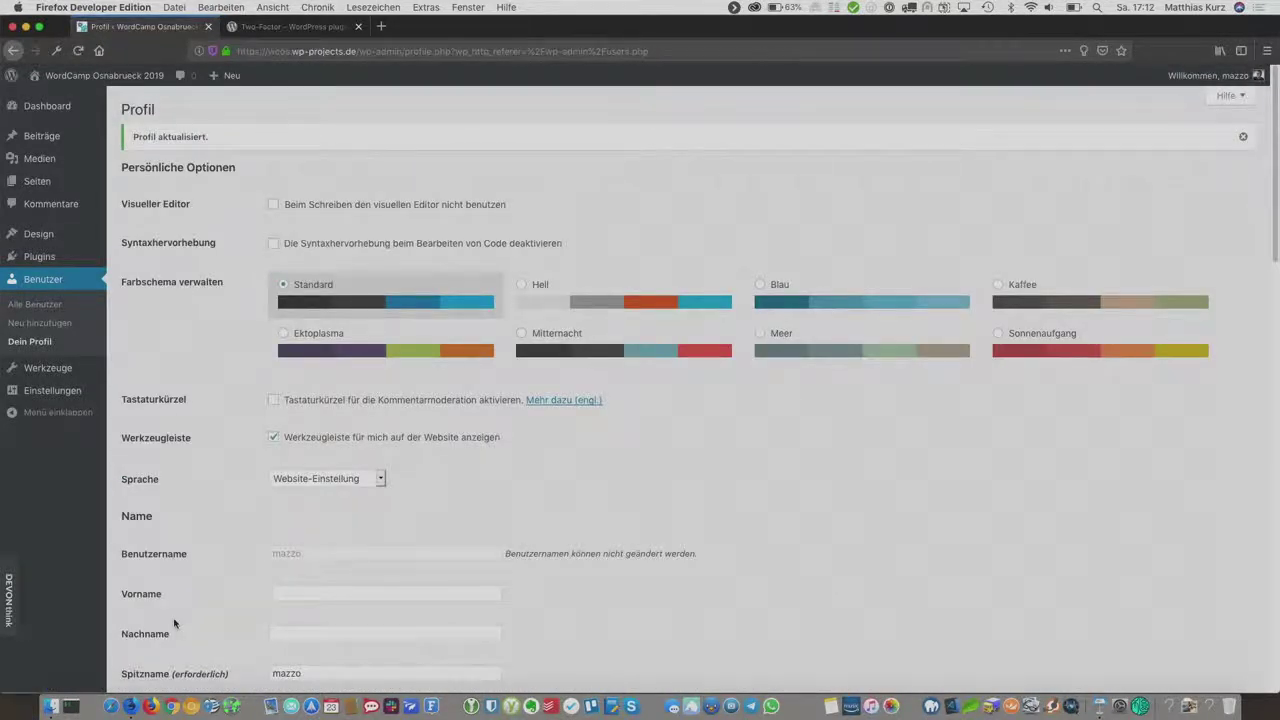
# Step: Log out of the admin account via the Willkommen menu
pyautogui.moveTo(1210, 76)
pyautogui.click(1195, 124)
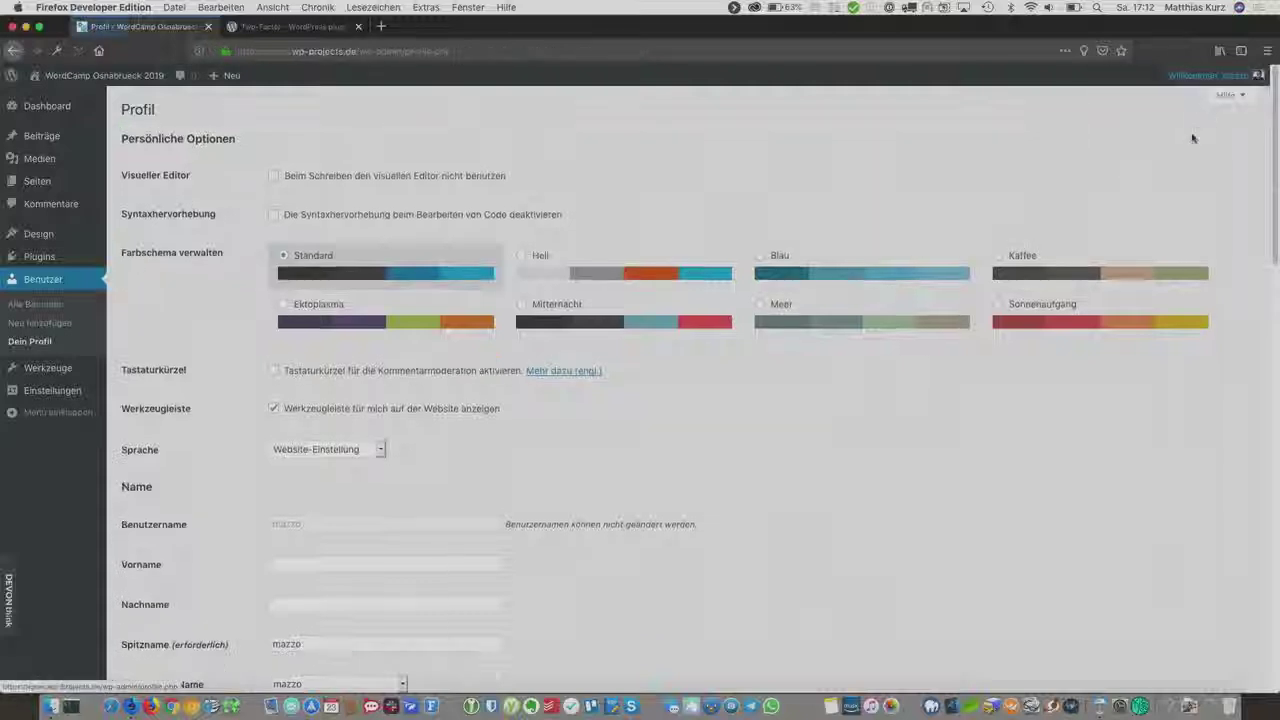
pyautogui.click(1192, 145)
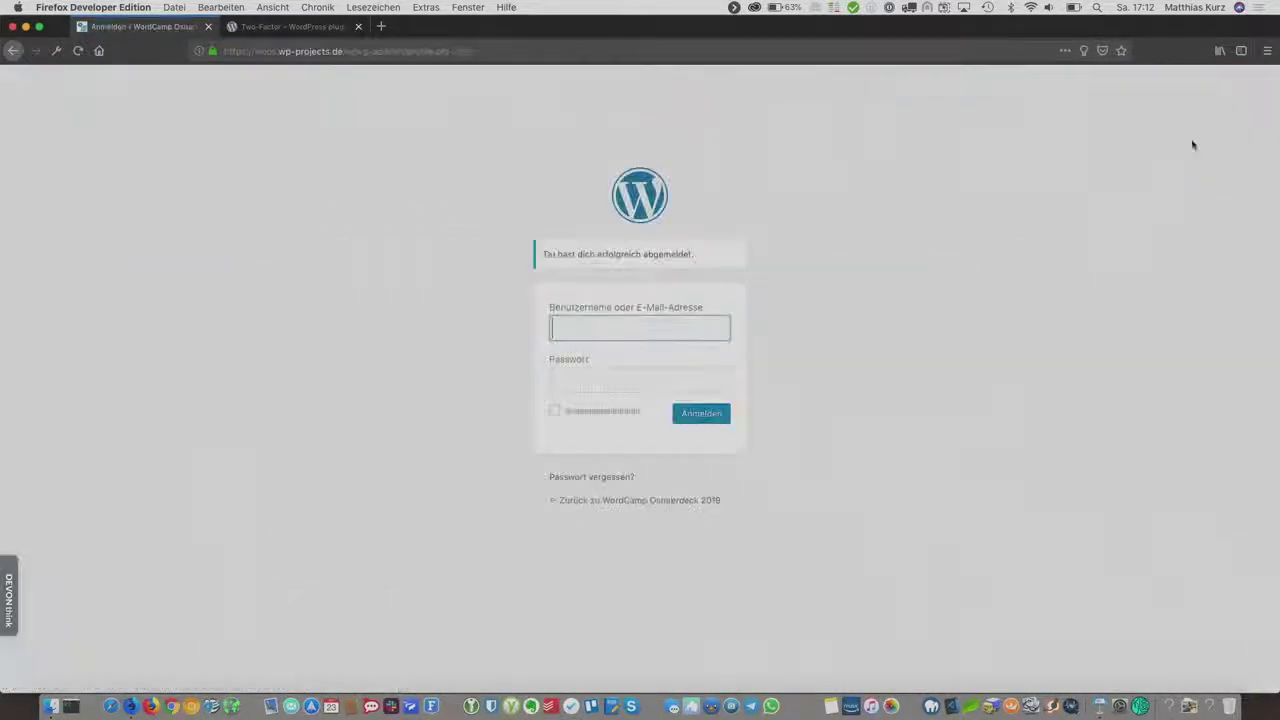
# Step: Sign back in with the admin username and password, confirming with the U2F key
pyautogui.write('mazzo')
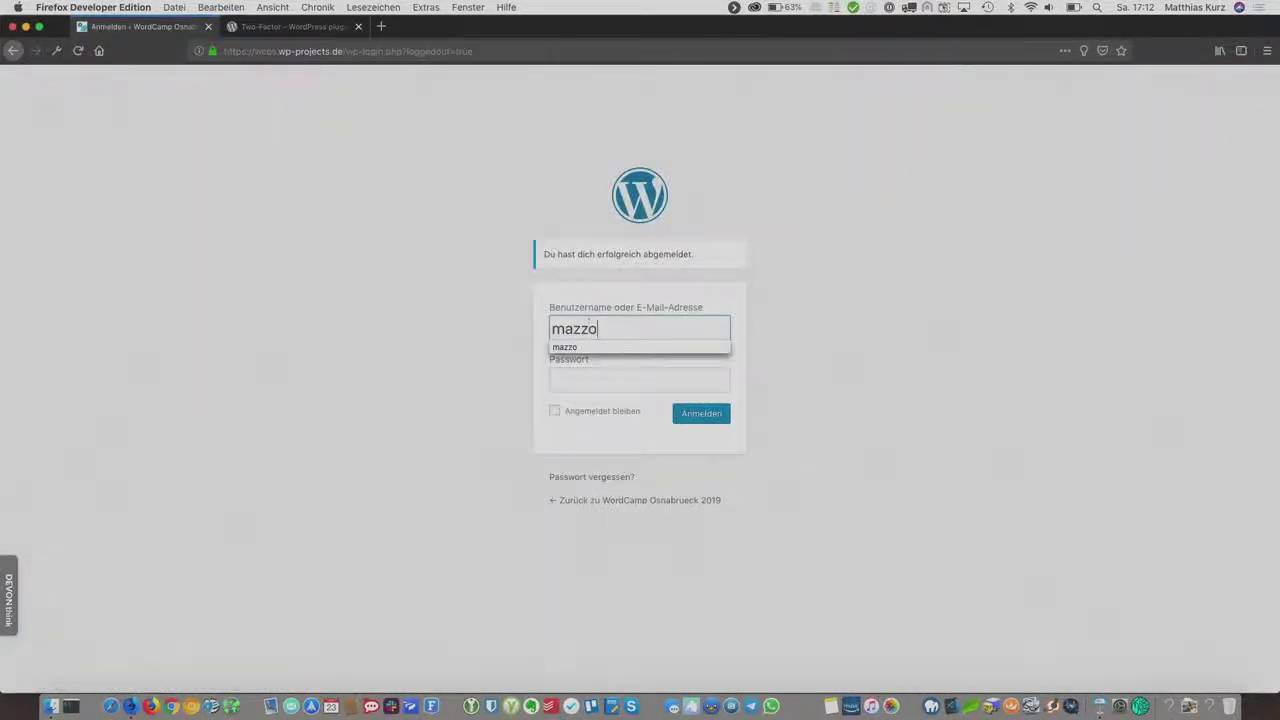
pyautogui.press('Tab')
pyautogui.write('***')
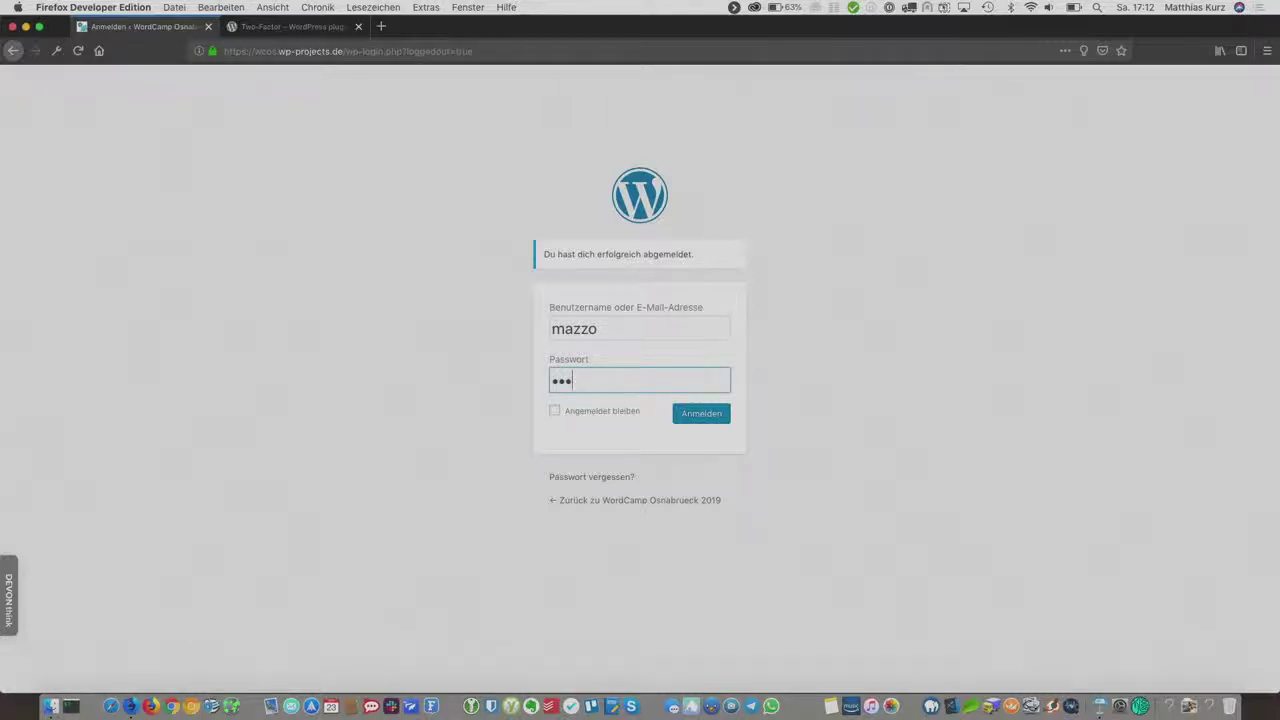
pyautogui.write('*')
pyautogui.press('BackSpace')
pyautogui.press('BackSpace')
pyautogui.press('BackSpace')
pyautogui.write('********')
pyautogui.press('Return')
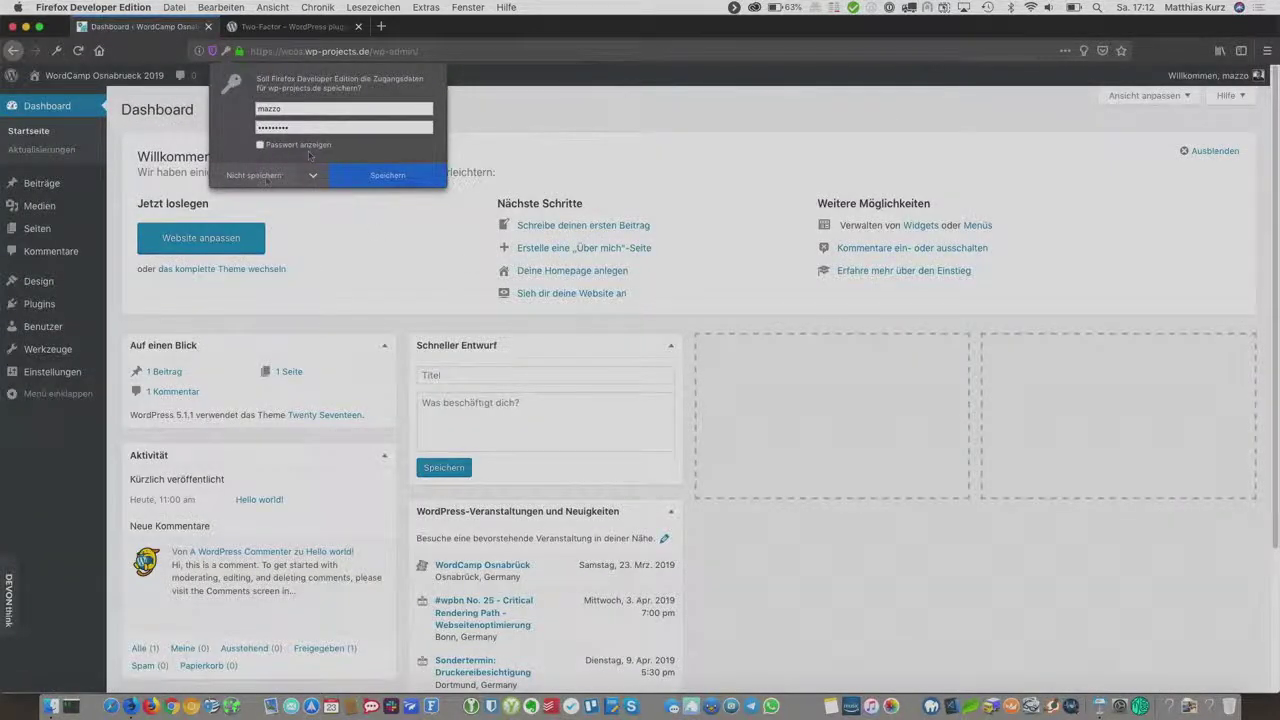
# Step: Choose Nicht speichern in Firefox's save-password prompt
pyautogui.click(264, 177)
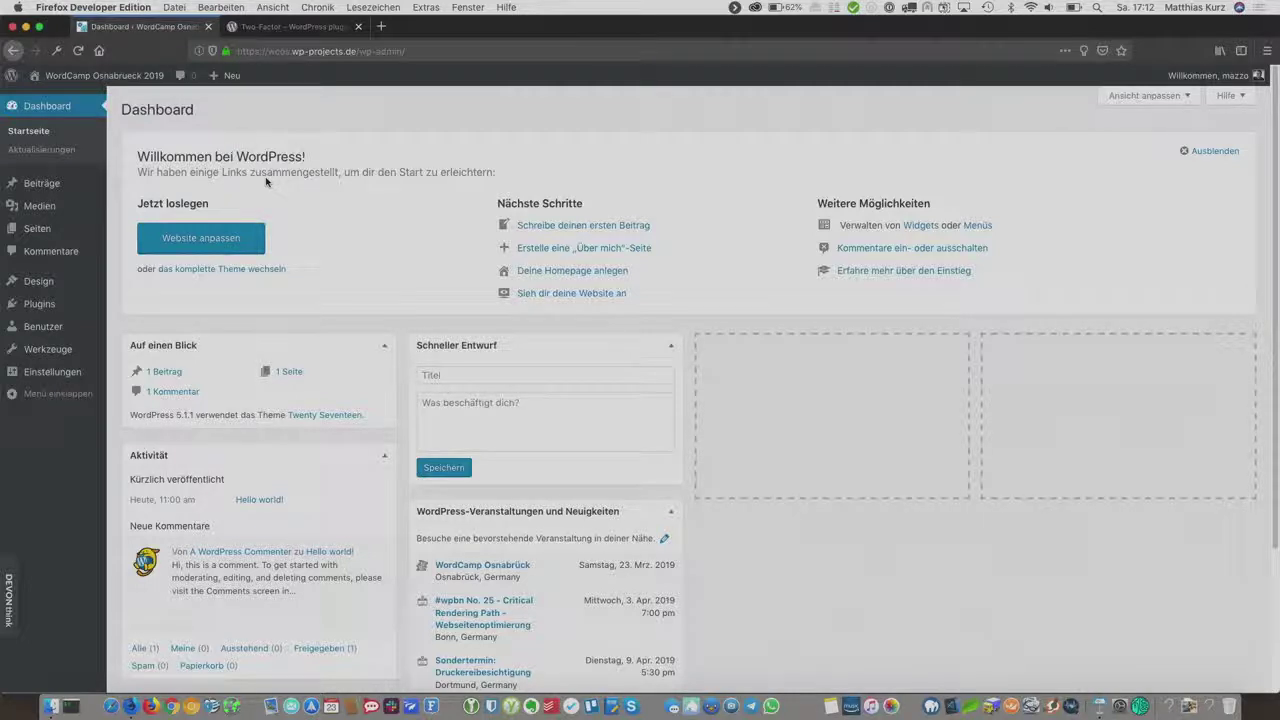
# Step: Return to the admin user's profile through the Benutzer list
pyautogui.moveTo(43, 327)
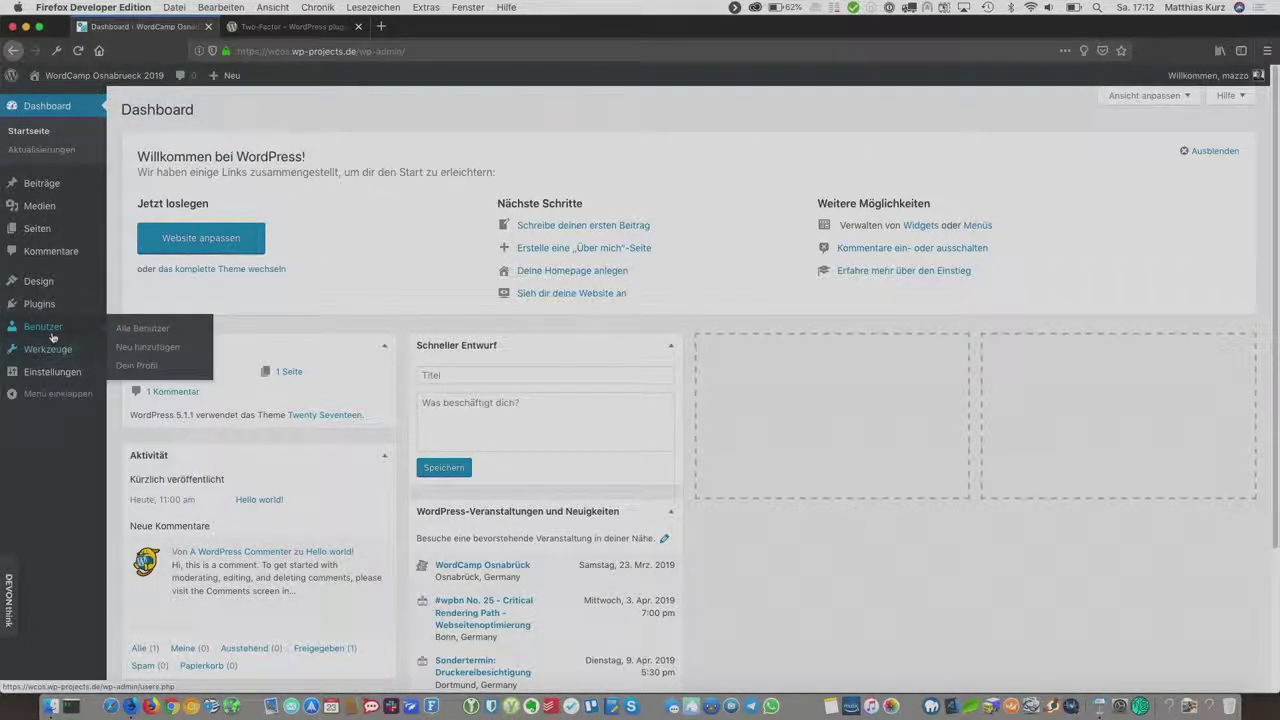
pyautogui.click(140, 329)
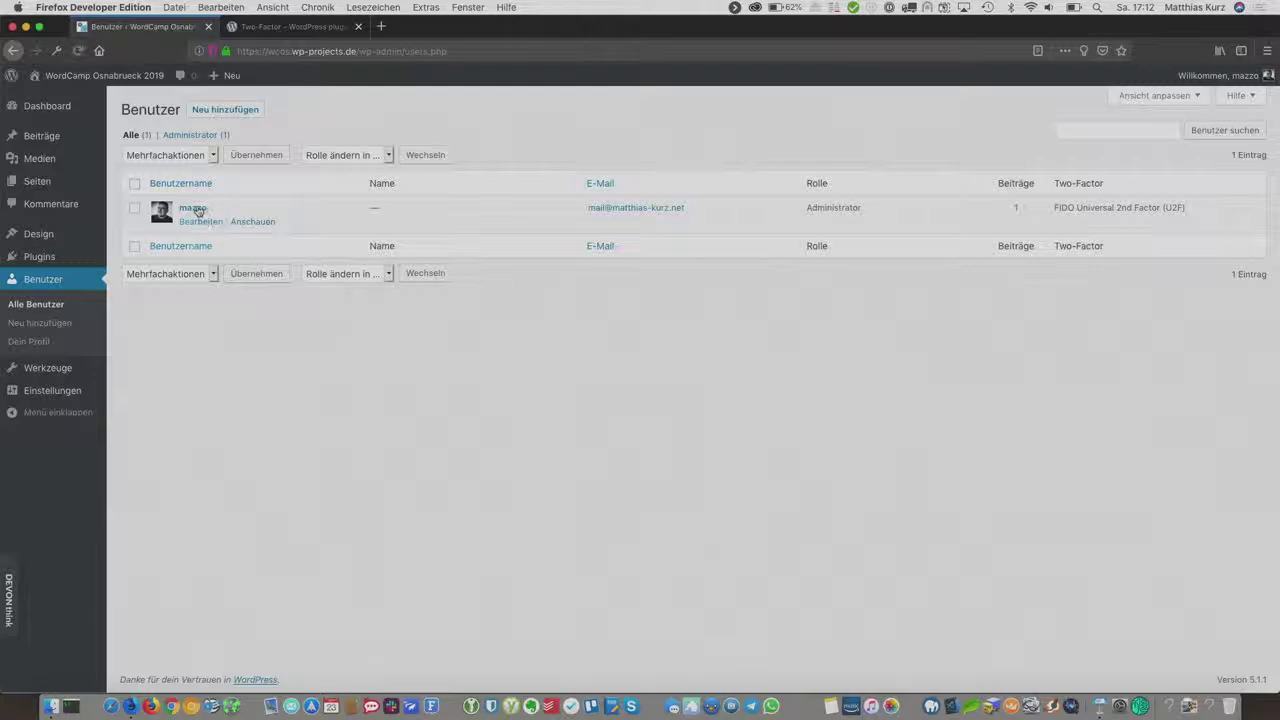
pyautogui.click(193, 208)
pyautogui.scroll(-15, 423, 305)
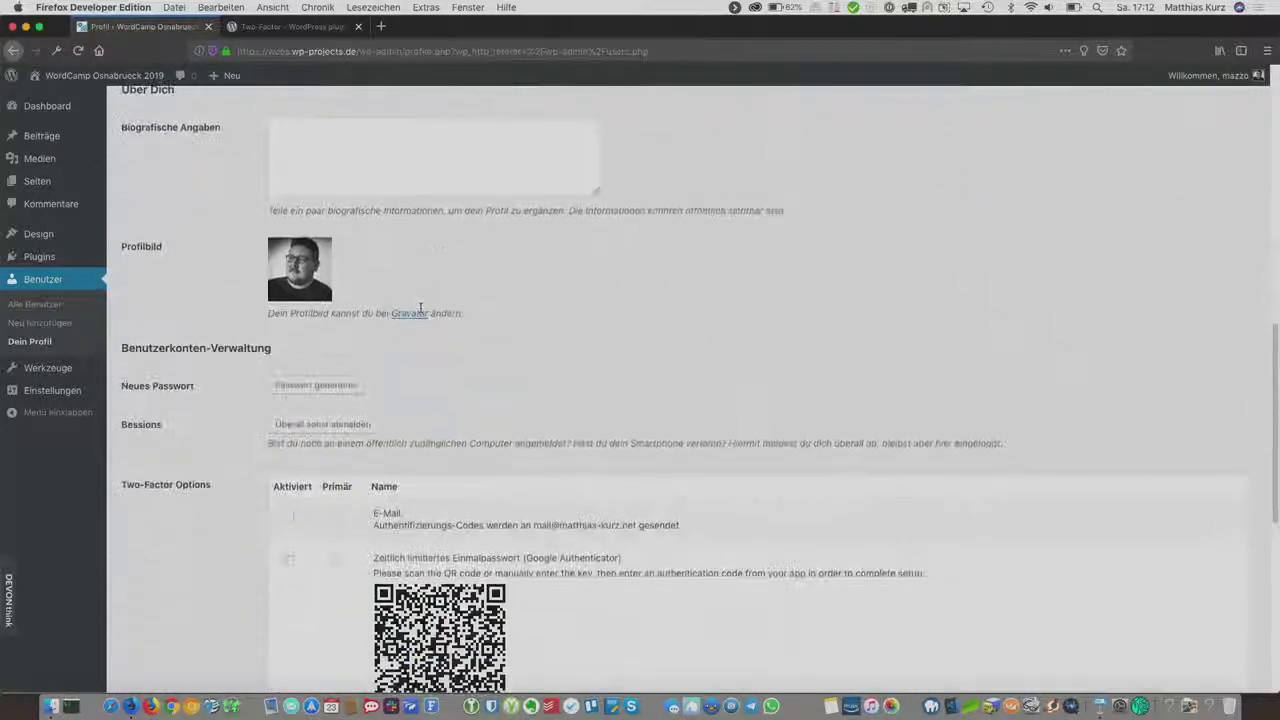
pyautogui.scroll(-2, 423, 305)
pyautogui.scroll(3, 423, 314)
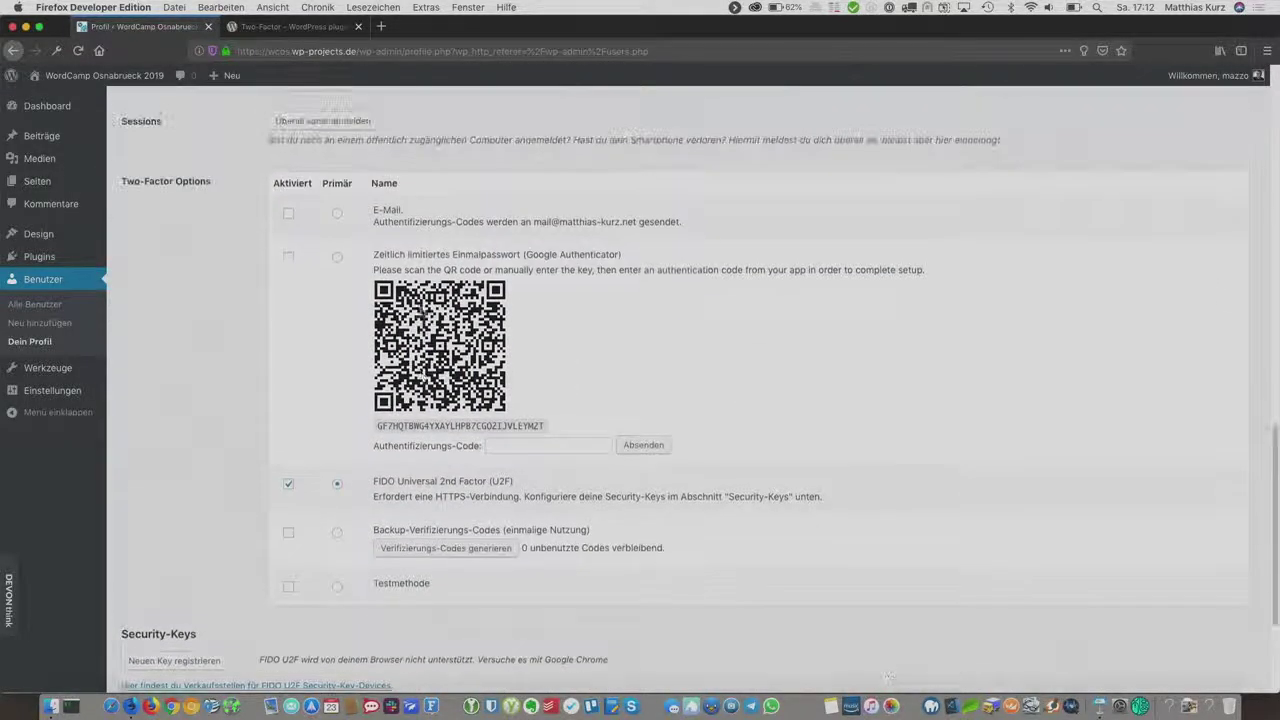
pyautogui.click(289, 259)
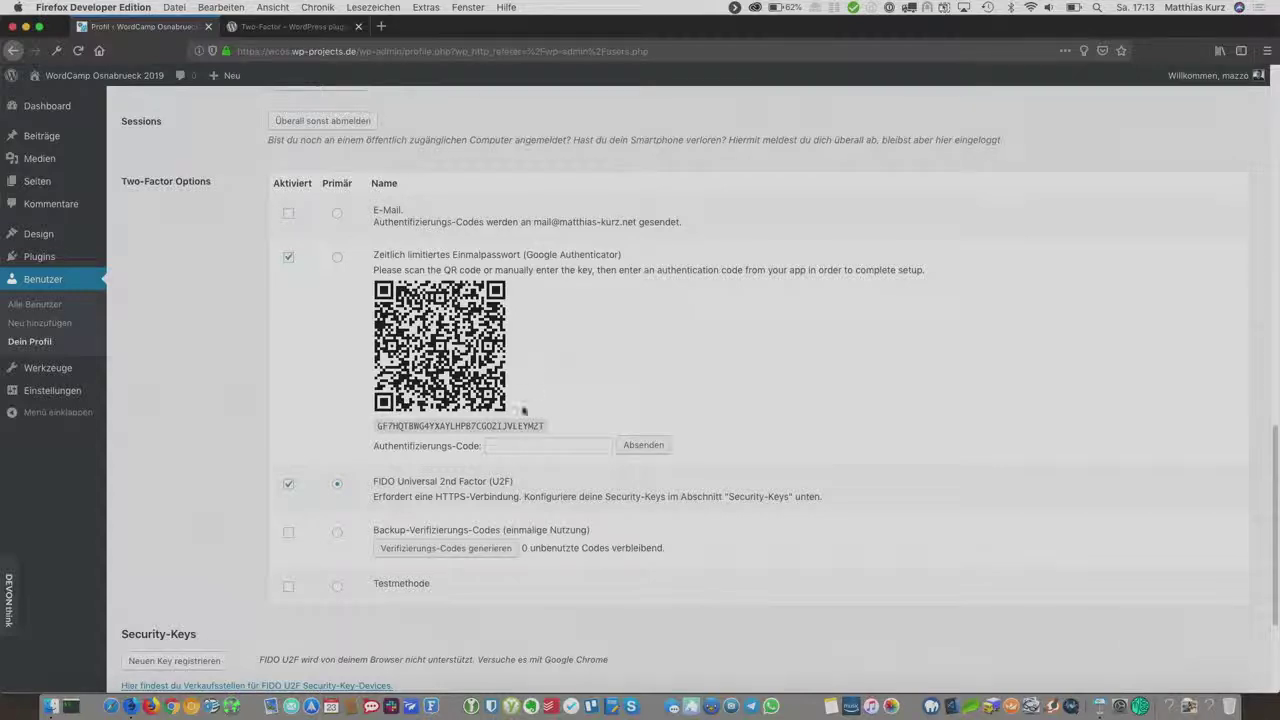
pyautogui.click(525, 443)
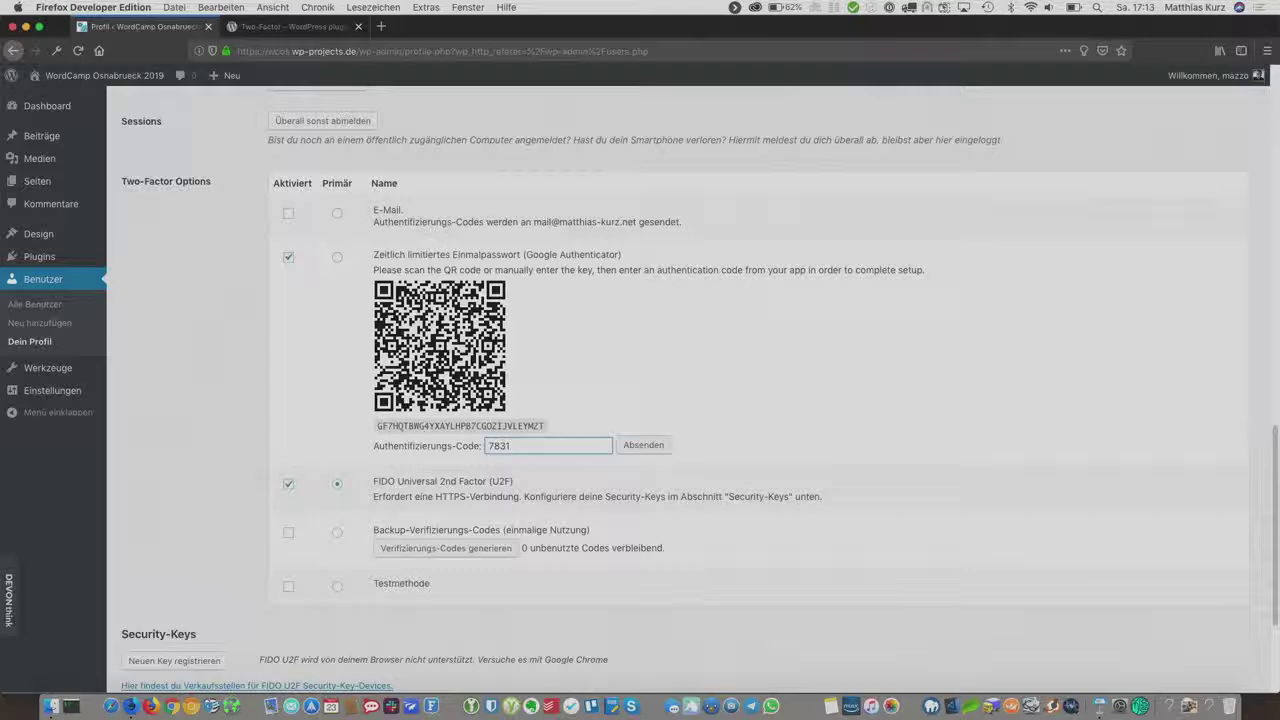
# Step: Submit the authenticator code, then save with Profil aktualisieren, keeping U2F as primary
pyautogui.click(645, 445)
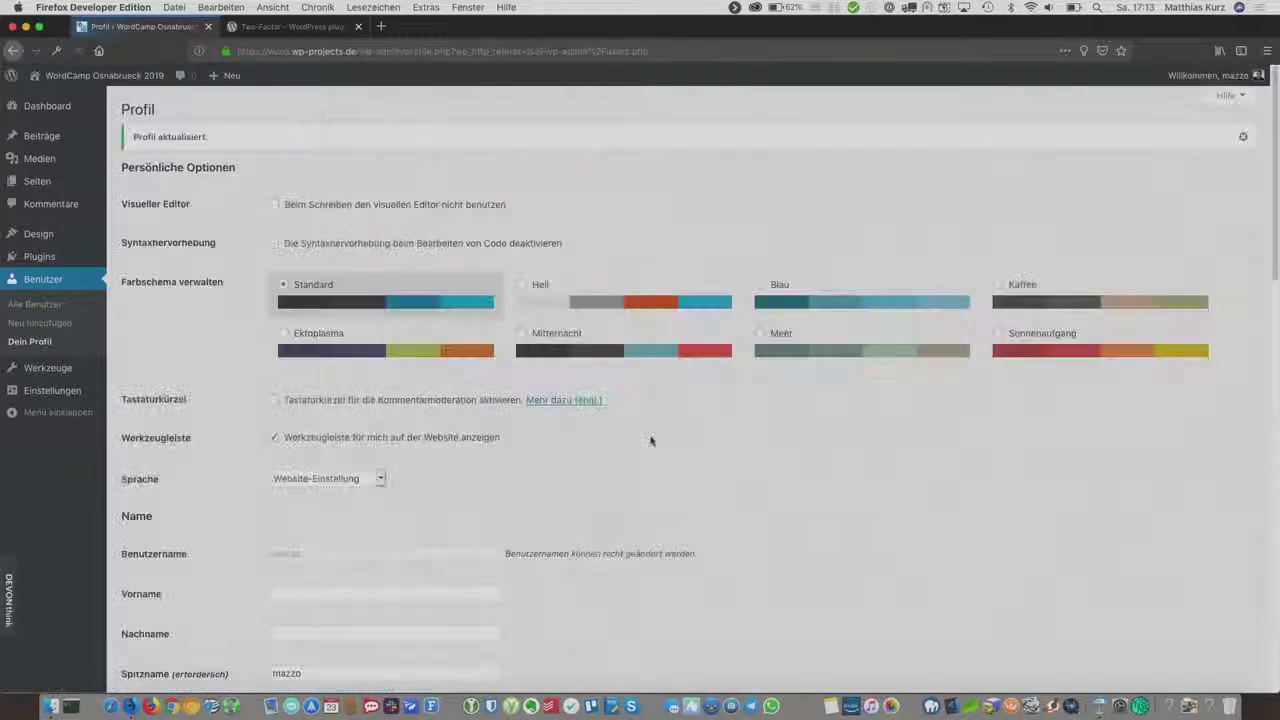
pyautogui.scroll(-15, 650, 441)
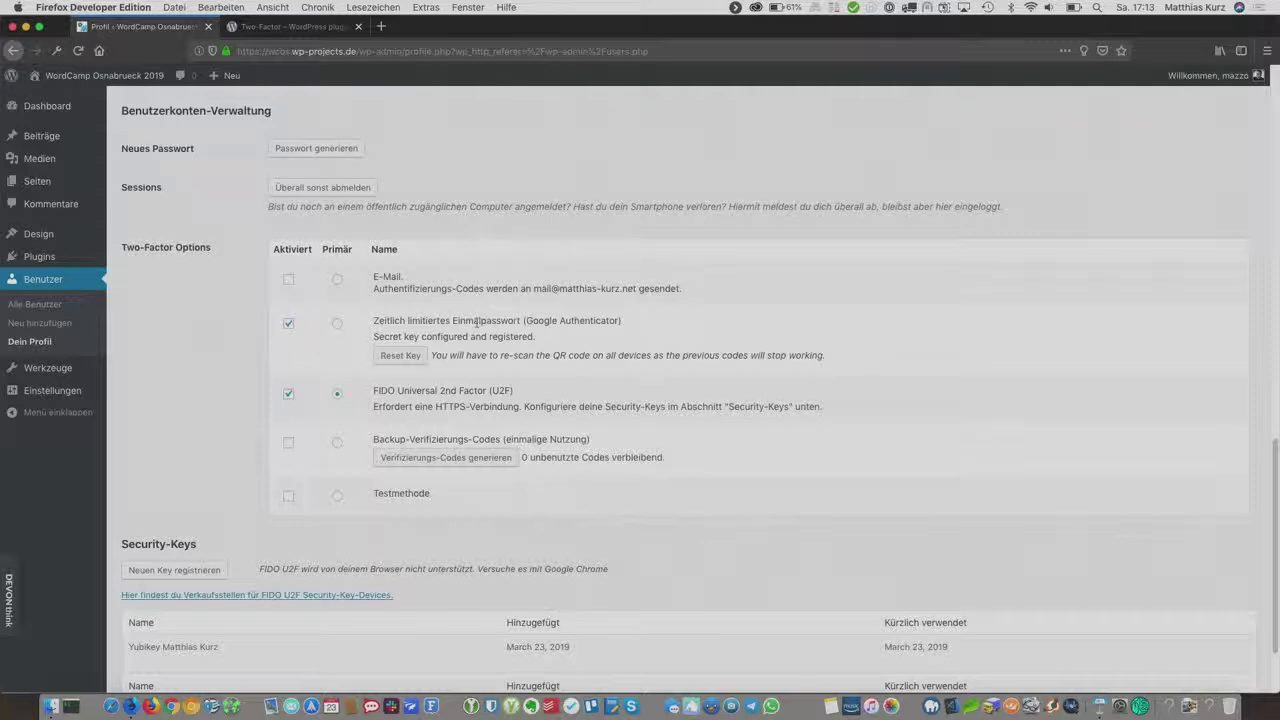
pyautogui.scroll(-3, 476, 322)
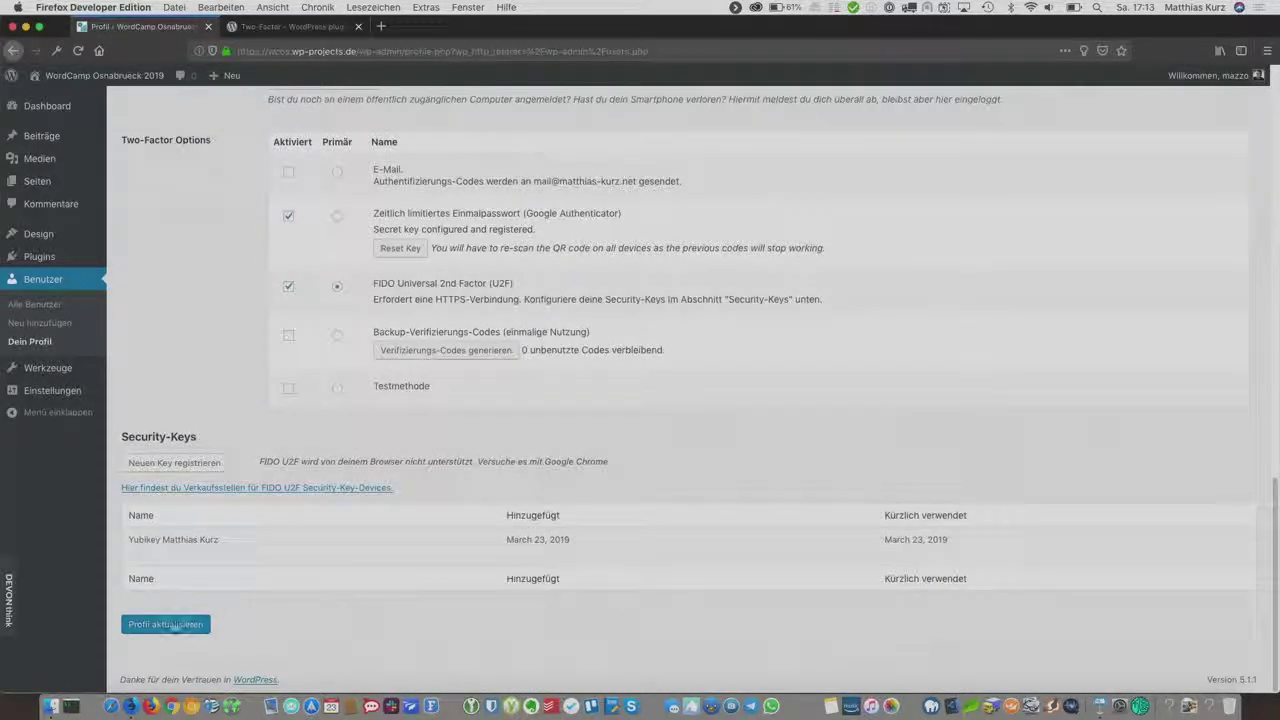
pyautogui.click(165, 620)
# Step: Log out, sign back in as admin, and choose the Google Authenticator code as the backup method
pyautogui.moveTo(1212, 76)
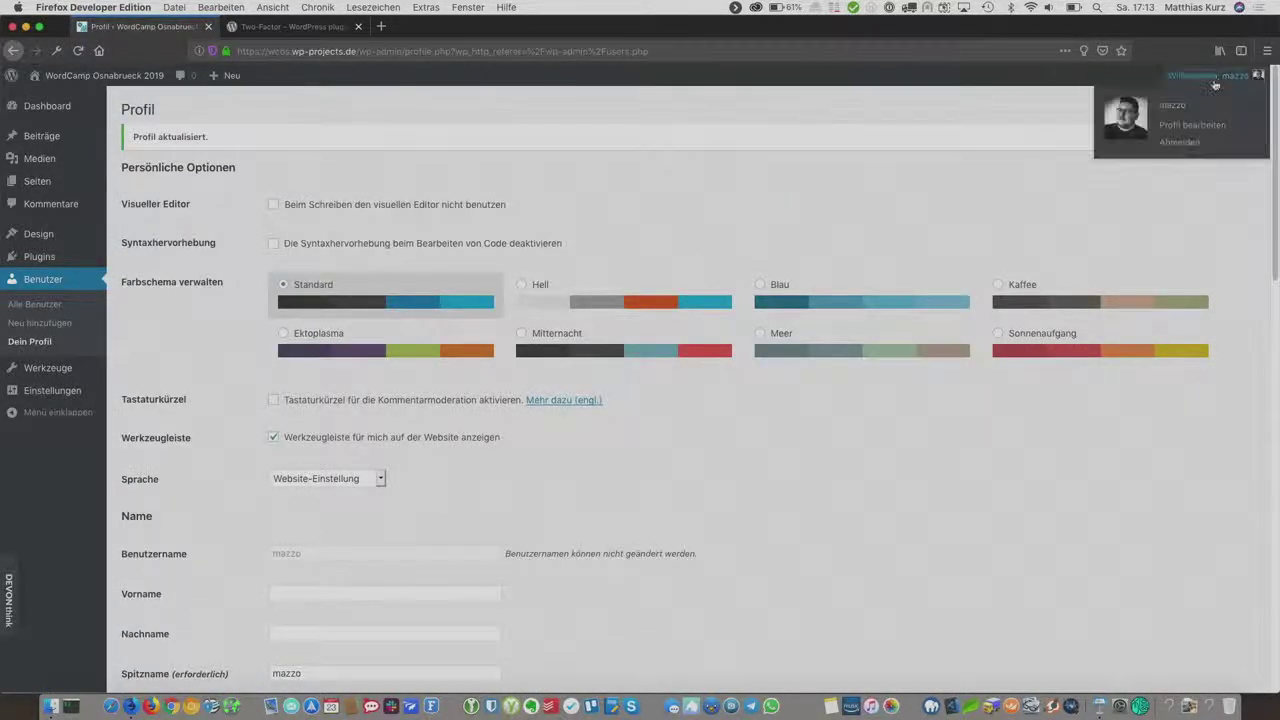
pyautogui.click(1202, 143)
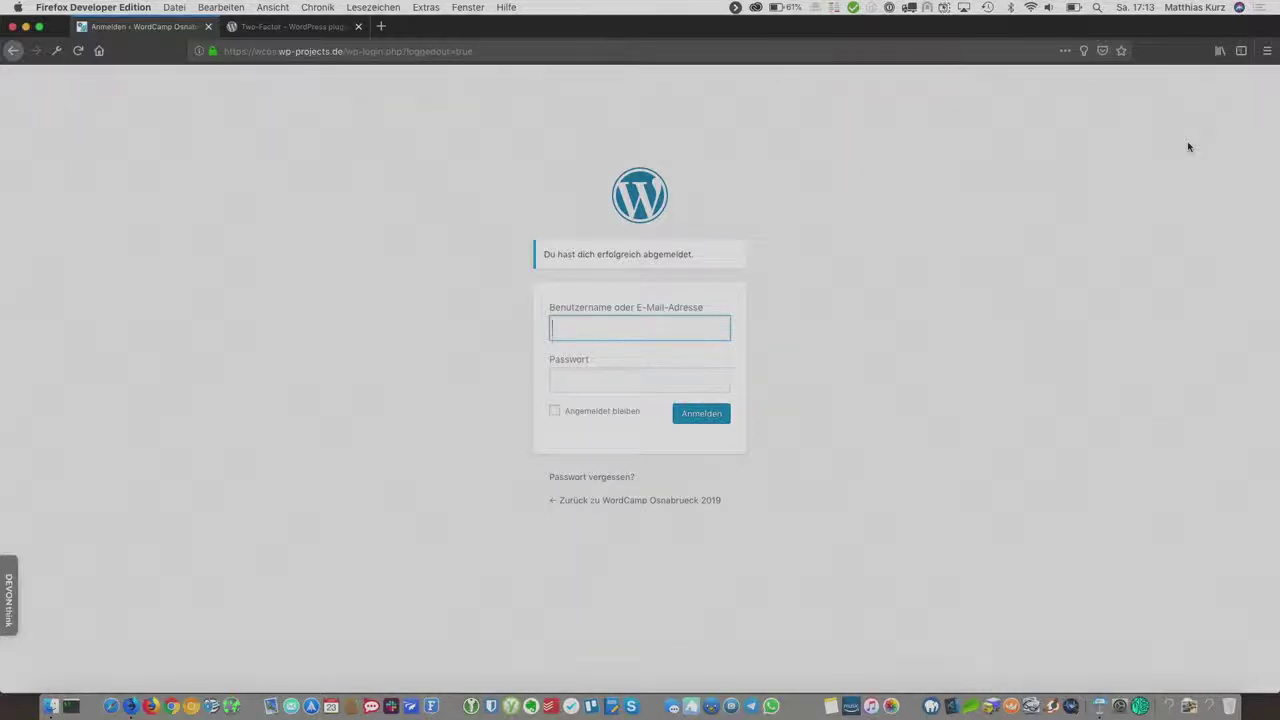
pyautogui.write('ma')
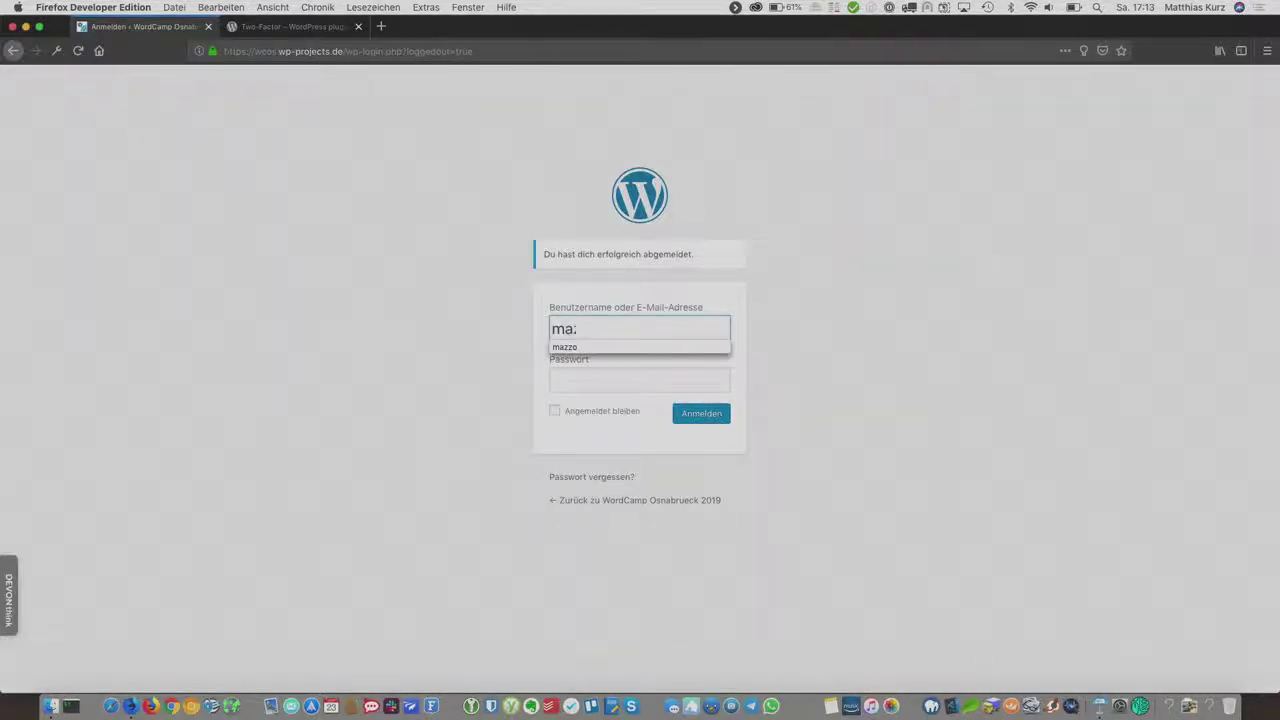
pyautogui.write('zzo')
pyautogui.press('Tab')
pyautogui.write('****')
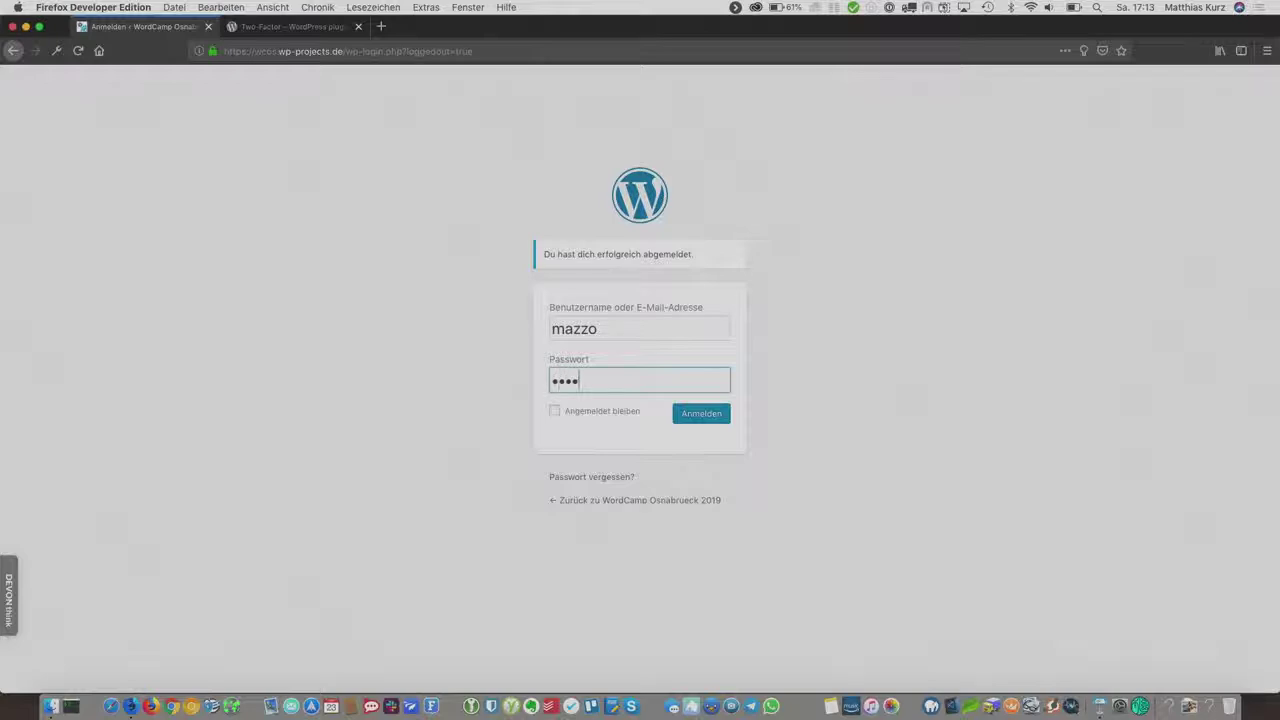
pyautogui.write('******')
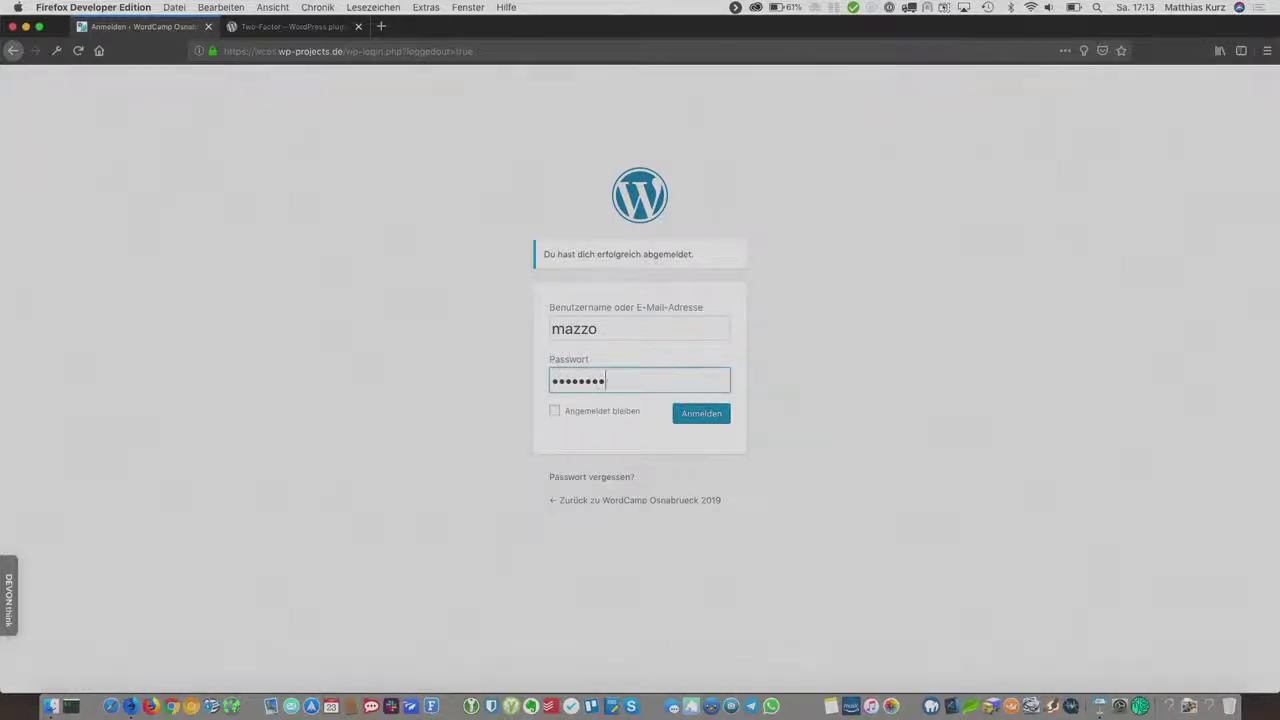
pyautogui.press('Return')
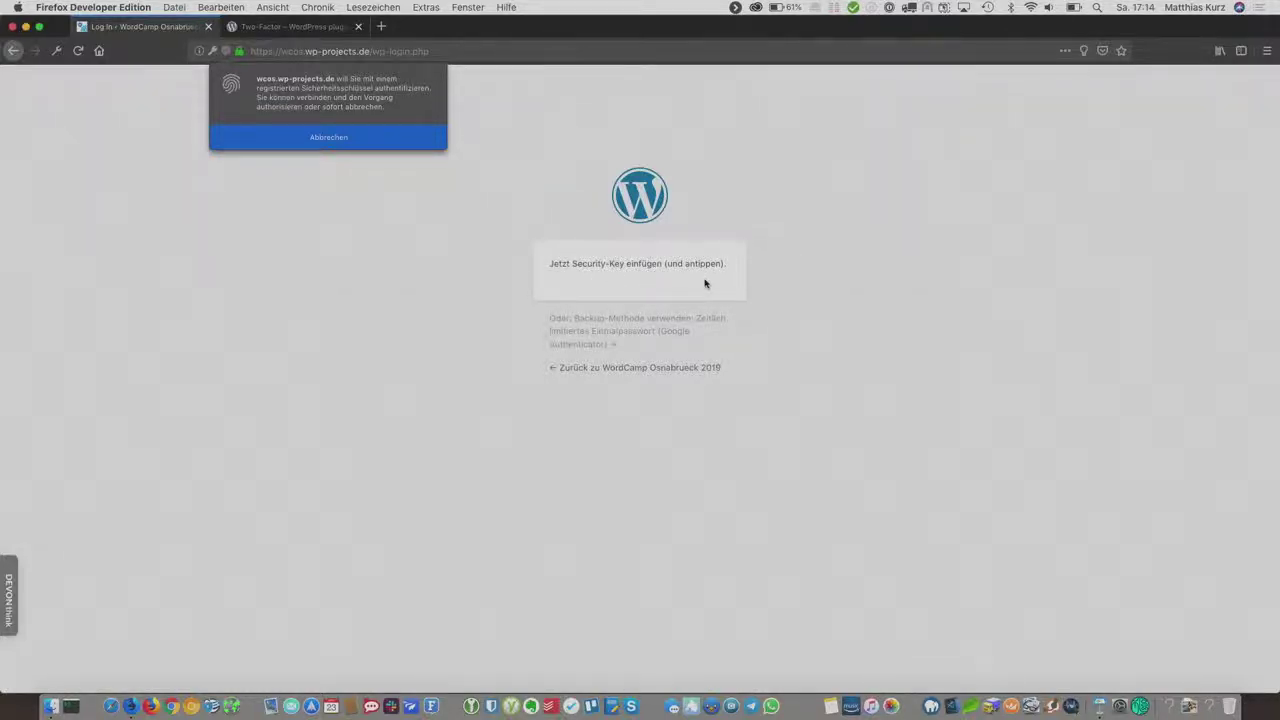
pyautogui.click(624, 335)
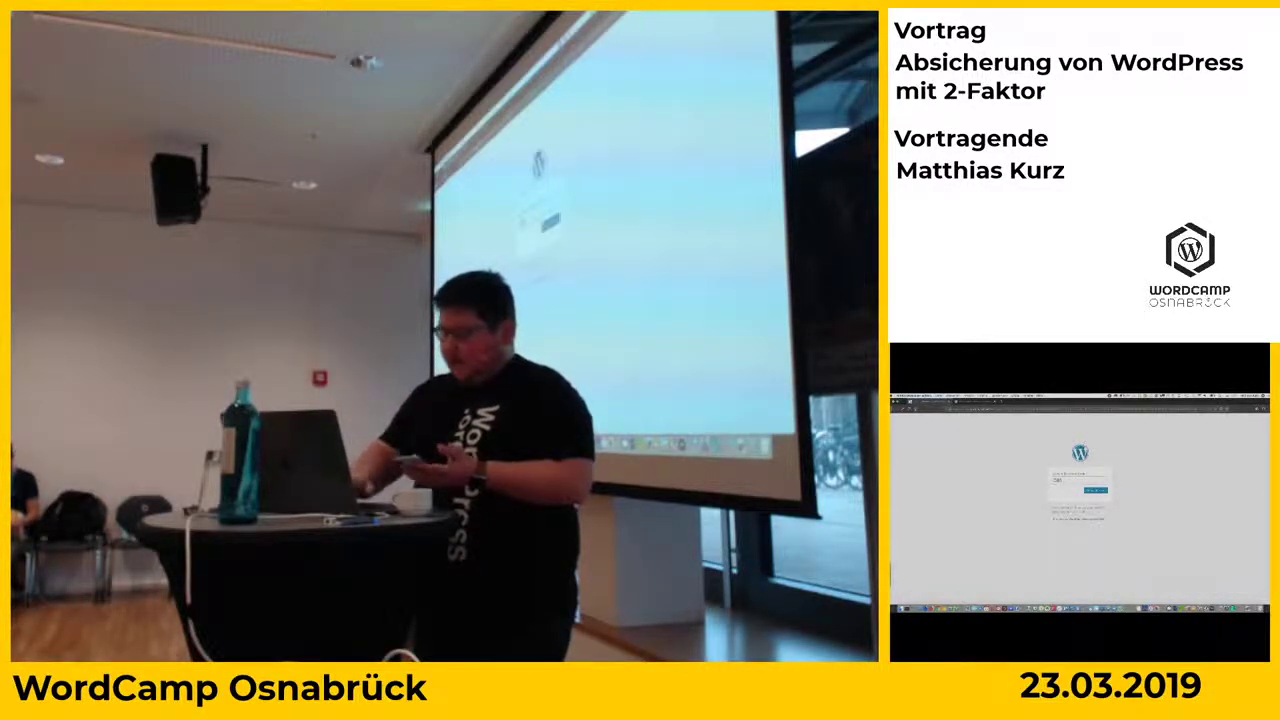
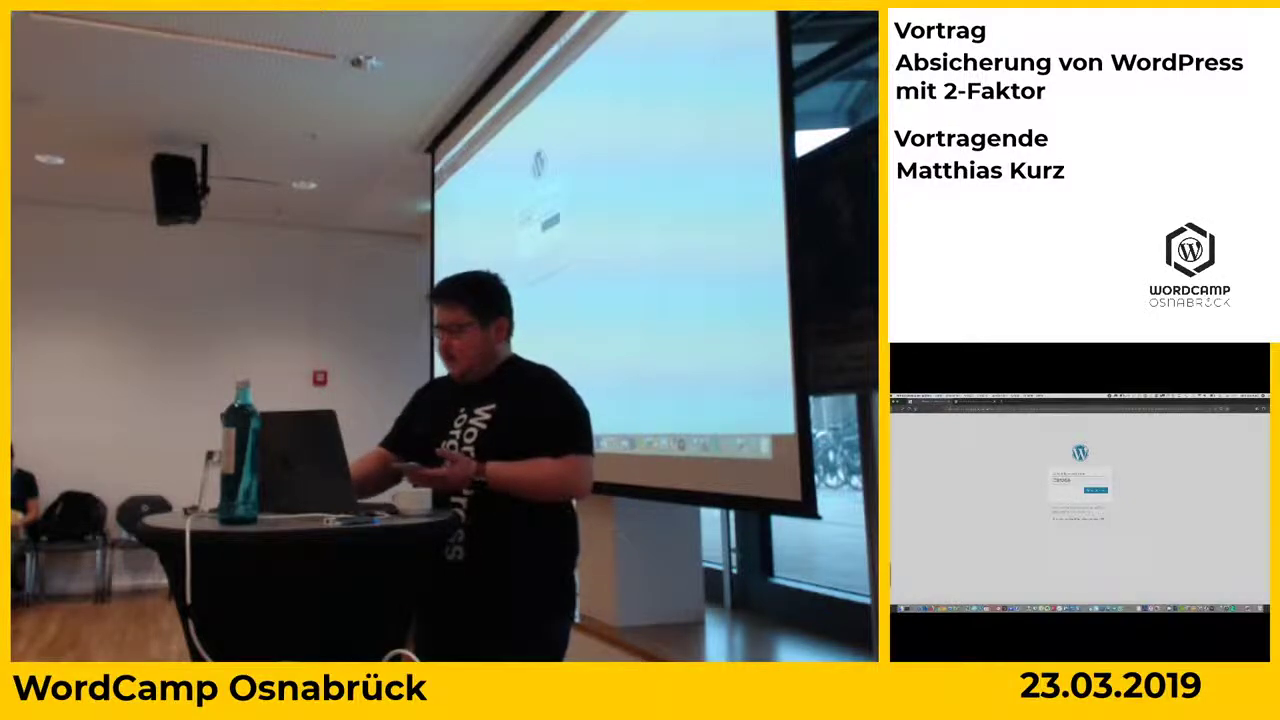
# Step: Submit the one-time code from the authenticator app to finish signing in
pyautogui.press('Return')
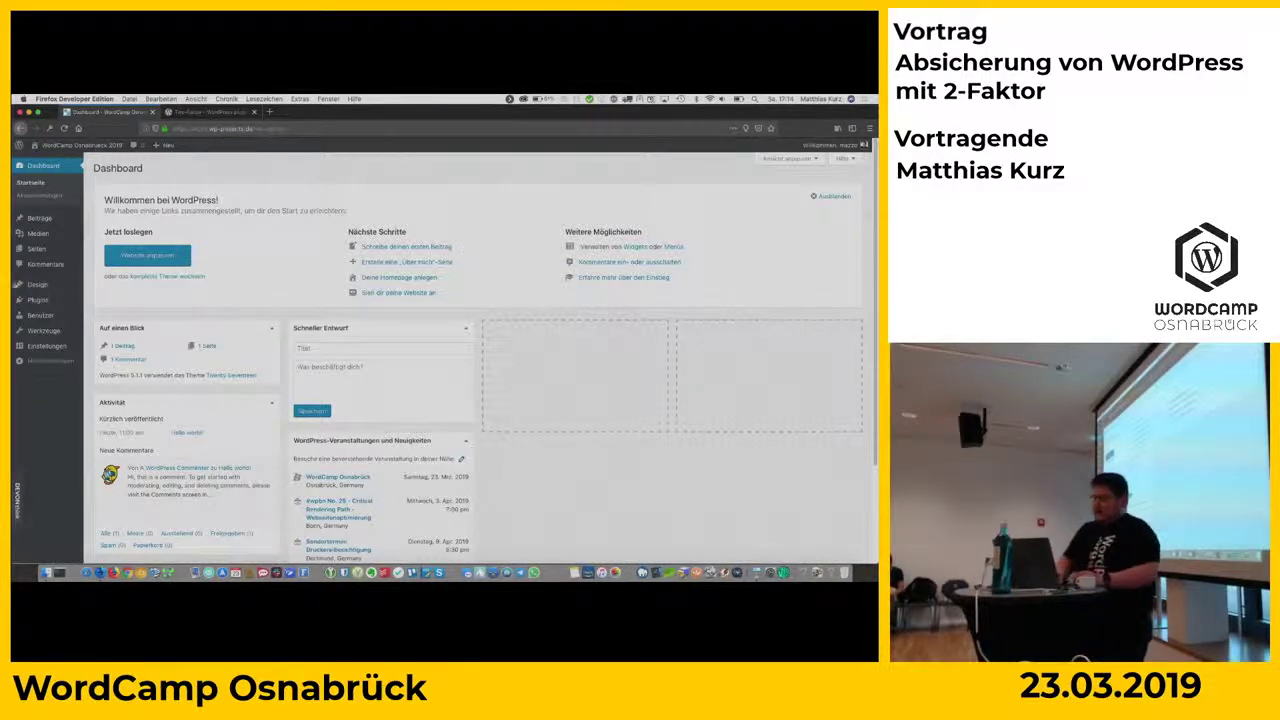
# Step: Open the admin profile from Alle Benutzer and scroll to its Two-Factor Options
pyautogui.moveTo(45, 315)
pyautogui.click(108, 316)
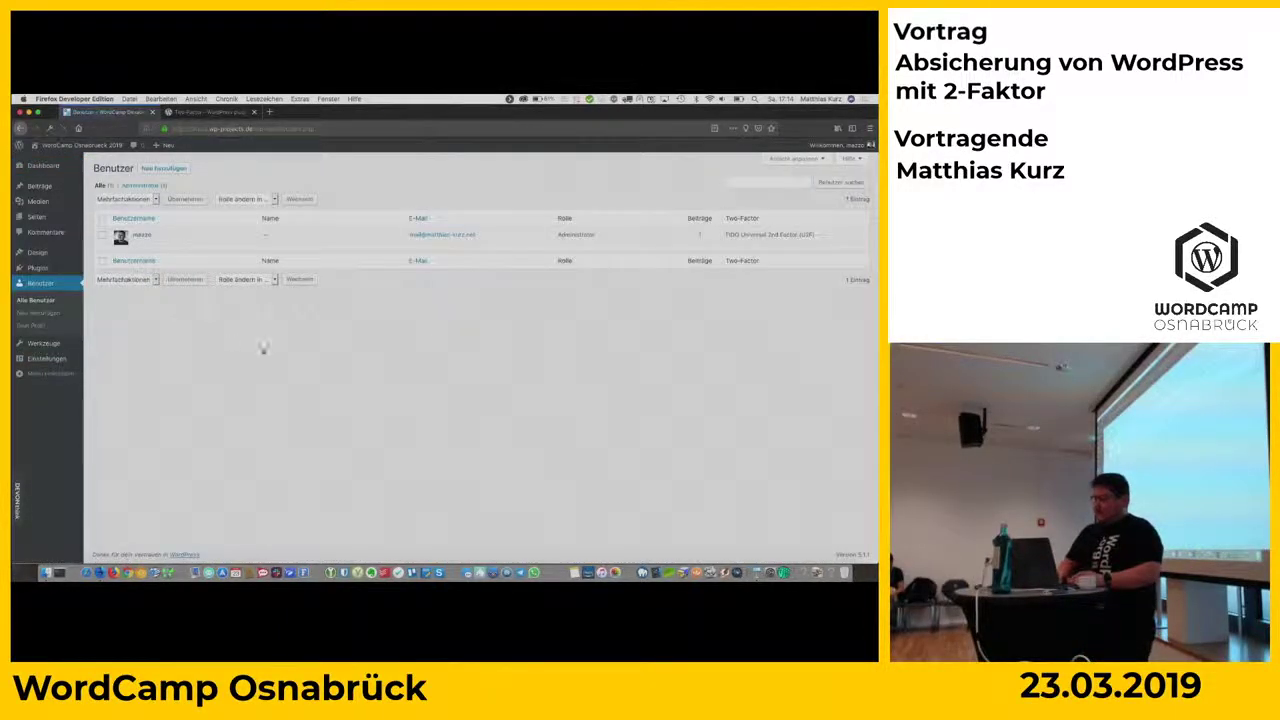
pyautogui.click(150, 244)
pyautogui.scroll(-15, 150, 240)
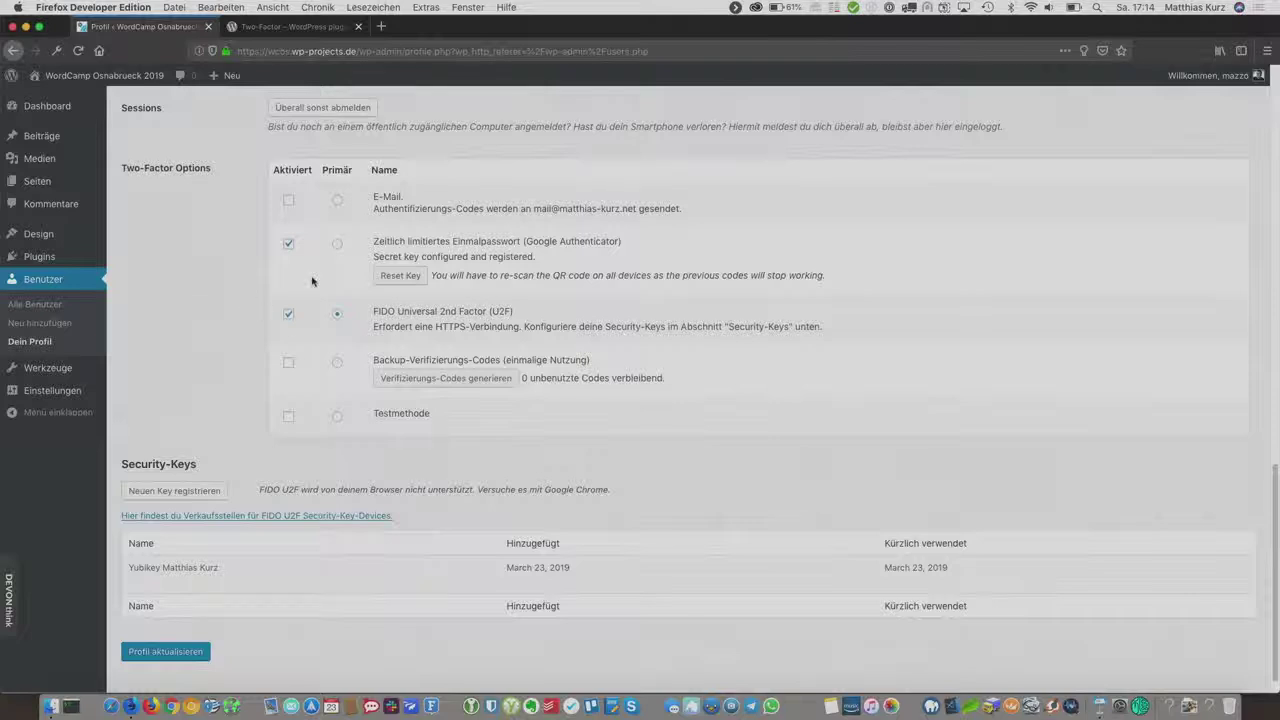
# Step: Enable Backup-Verifizierungs-Codes, generate ten codes, and cancel opening the downloaded codes file
pyautogui.click(292, 365)
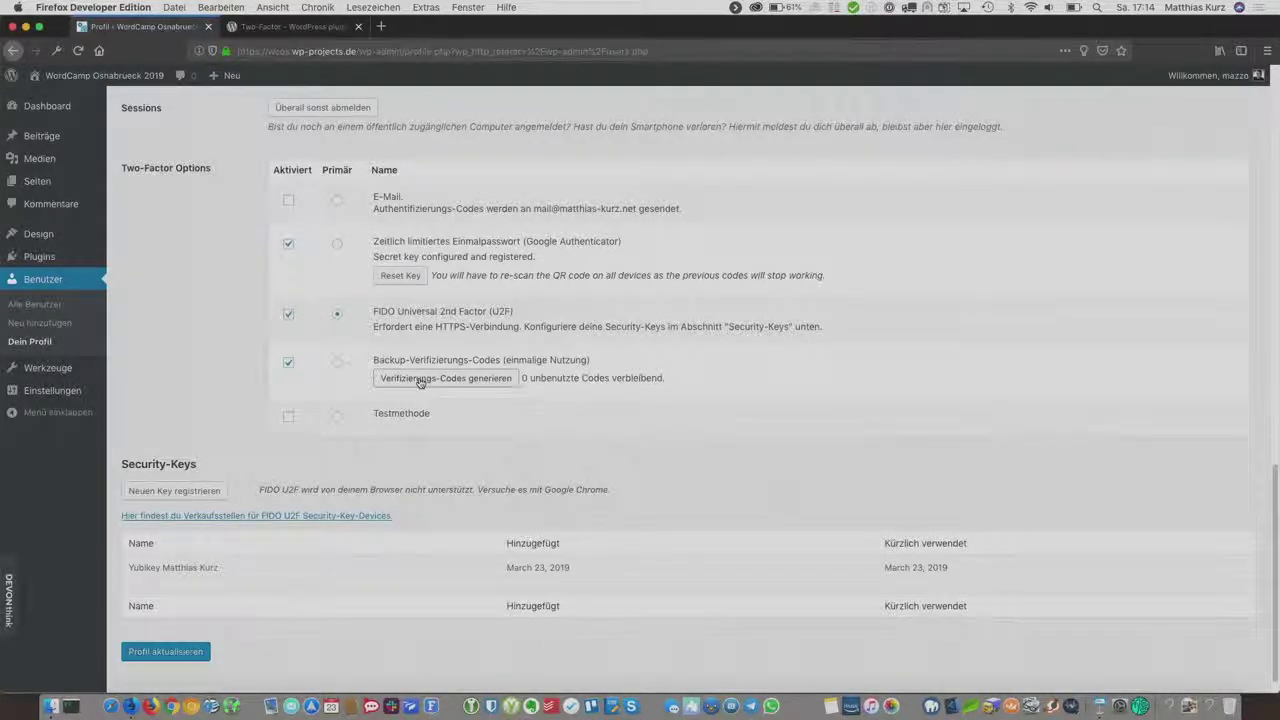
pyautogui.click(420, 378)
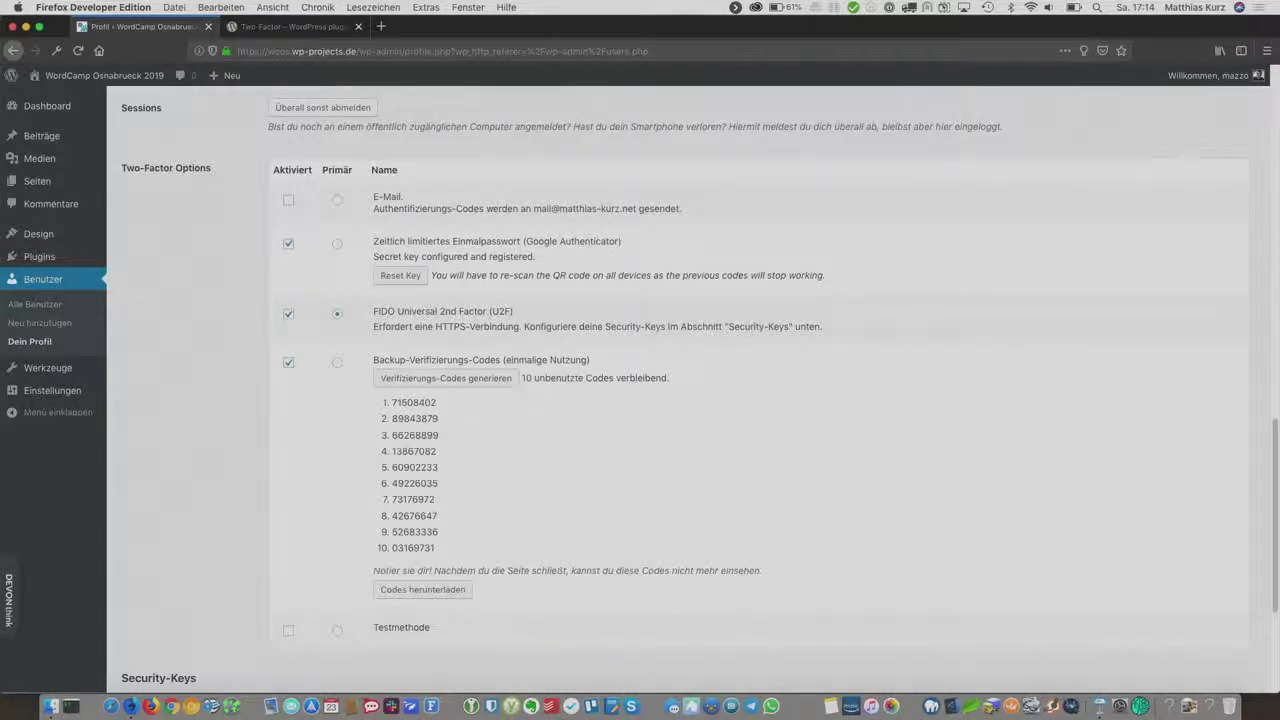
pyautogui.click(442, 594)
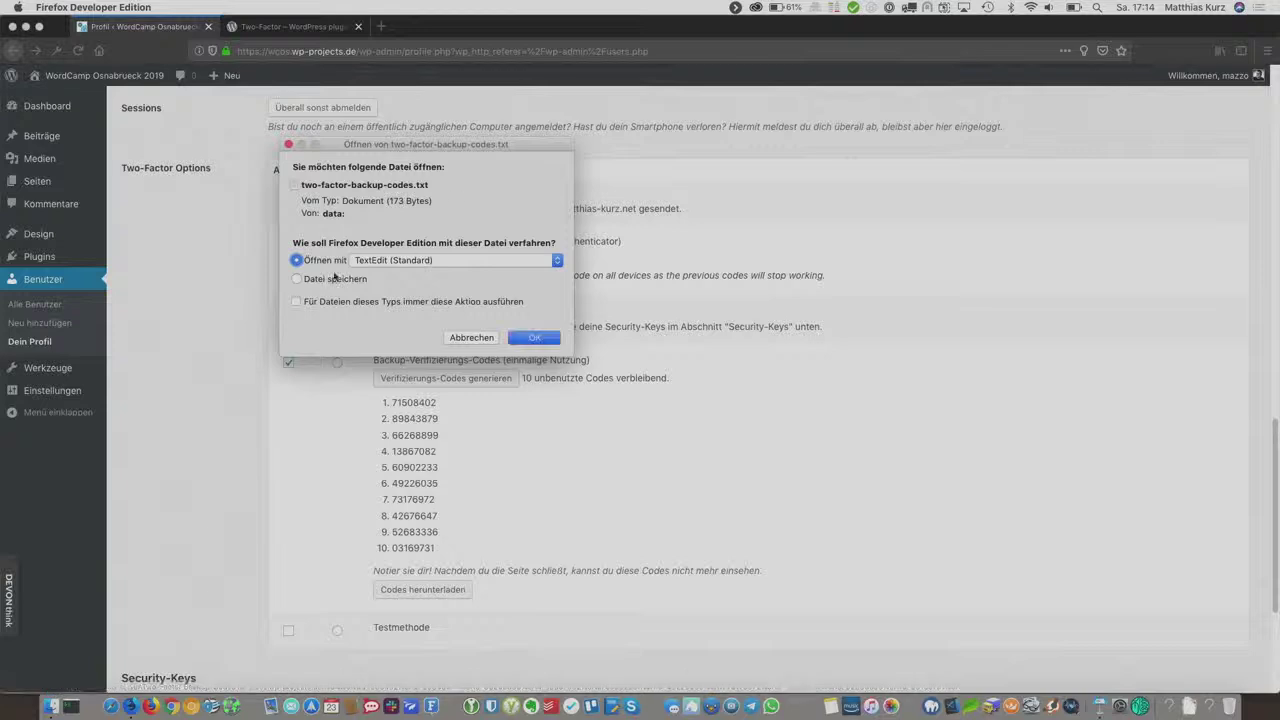
pyautogui.click(508, 261)
pyautogui.click(506, 261)
pyautogui.click(472, 338)
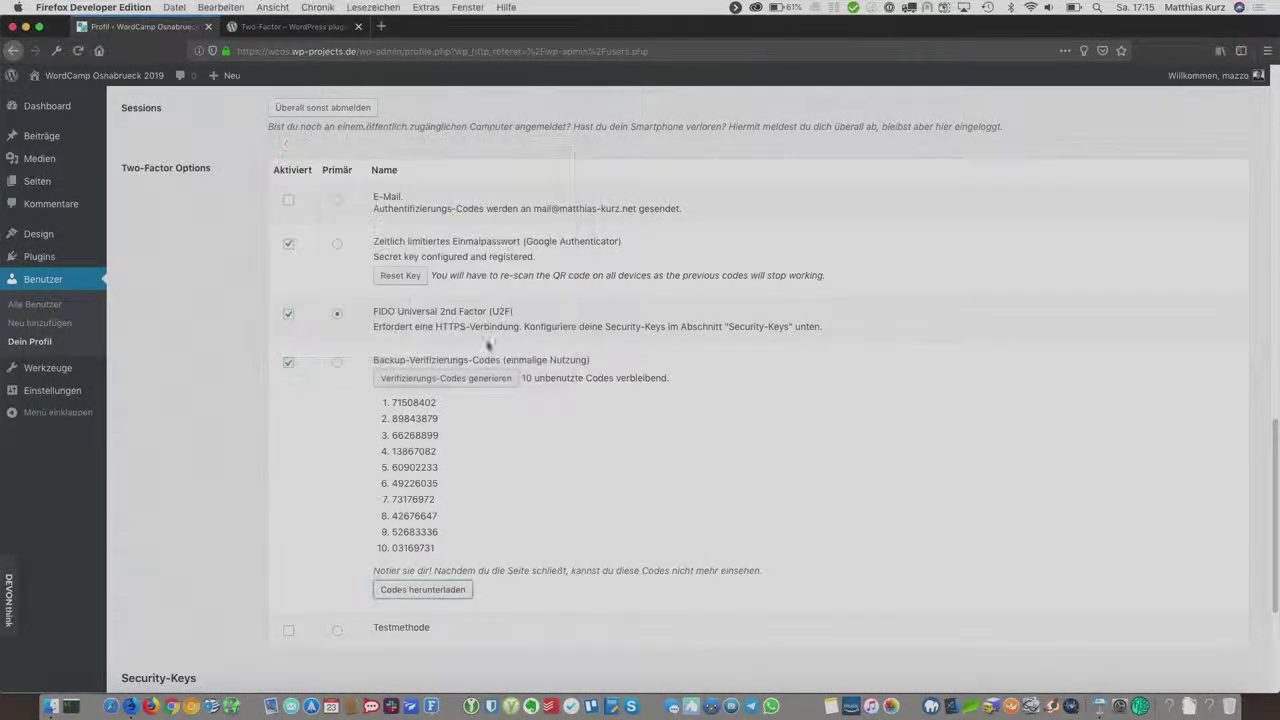
# Step: Copy the first backup verification code to the clipboard
pyautogui.doubleClick(435, 401)
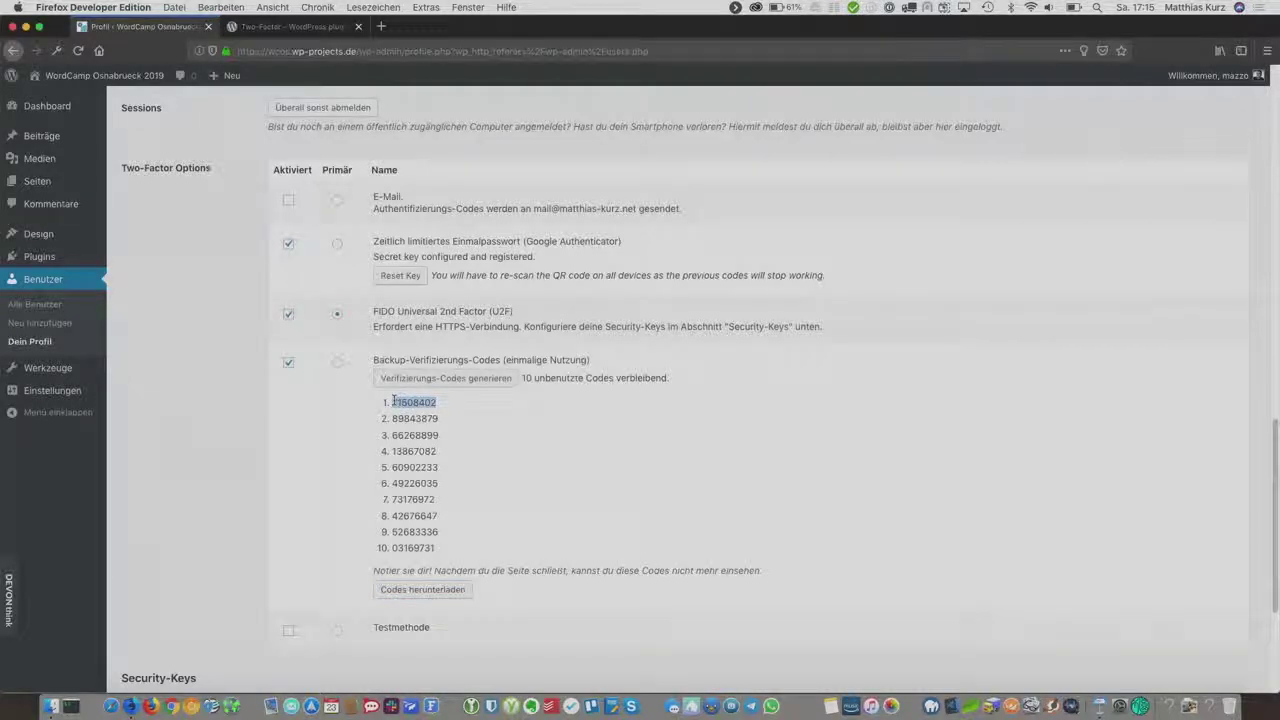
pyautogui.rightClick(410, 401)
pyautogui.click(414, 405)
pyautogui.click(634, 483)
pyautogui.scroll(-5, 428, 536)
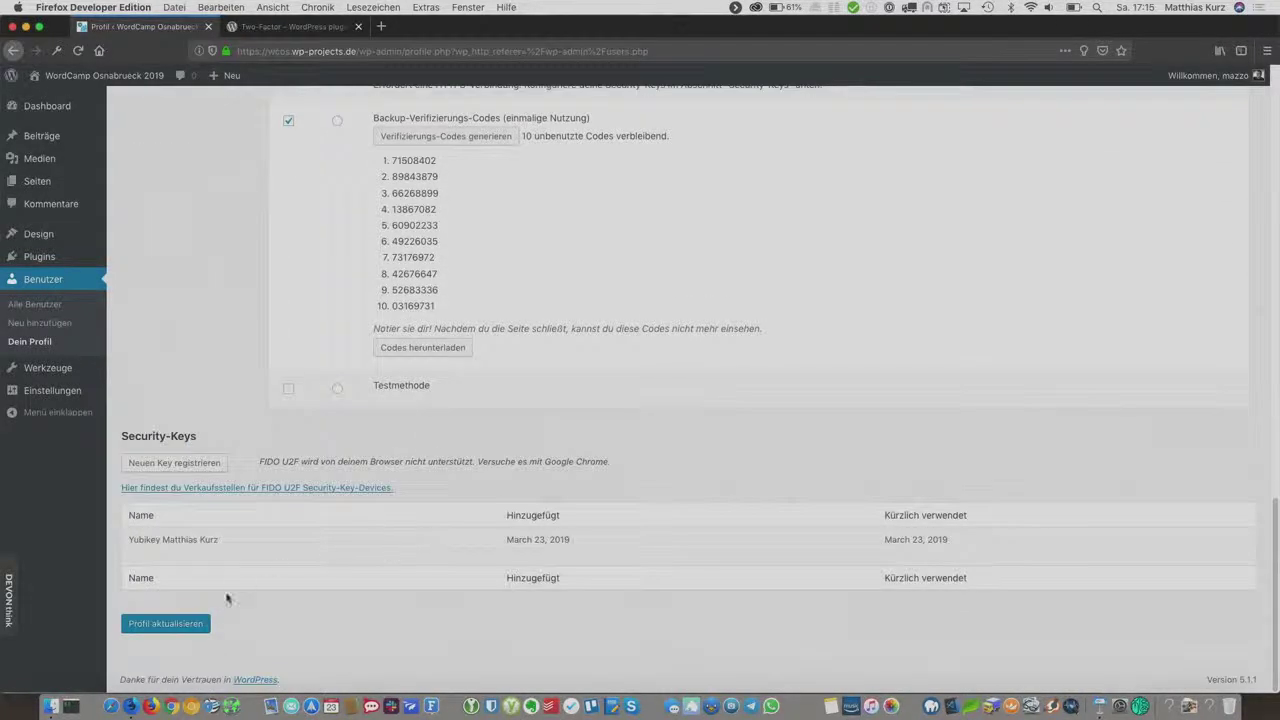
# Step: Save the profile with backup codes enabled and log out
pyautogui.click(192, 622)
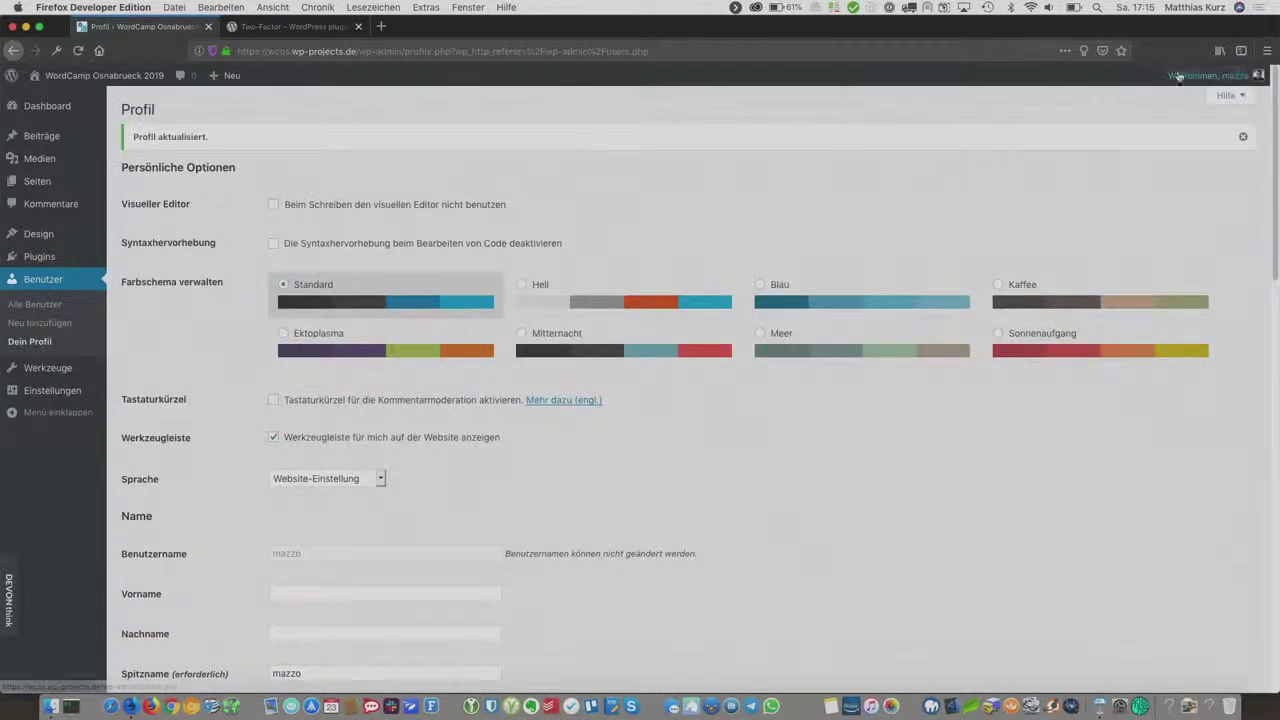
pyautogui.moveTo(1178, 76)
pyautogui.click(1164, 144)
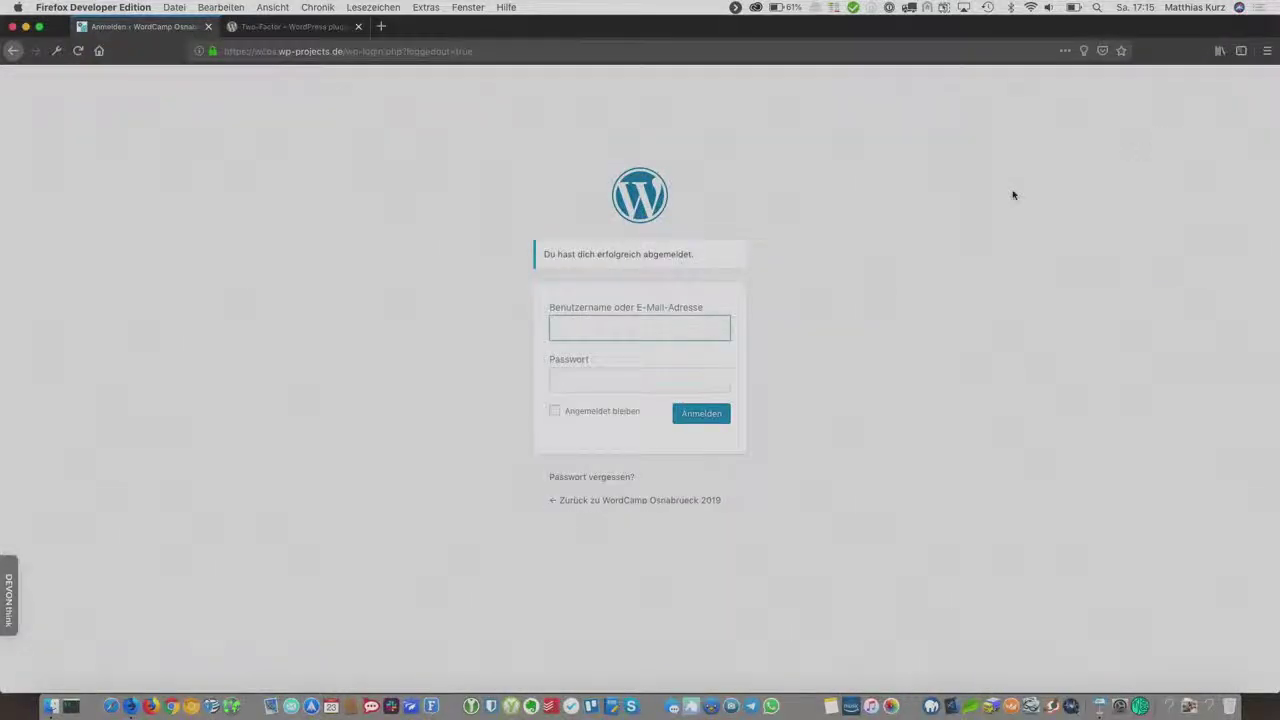
# Step: Log in as admin again, skip the security-key prompt, and reveal the backup login methods
pyautogui.write('mazzo')
pyautogui.press('Tab')
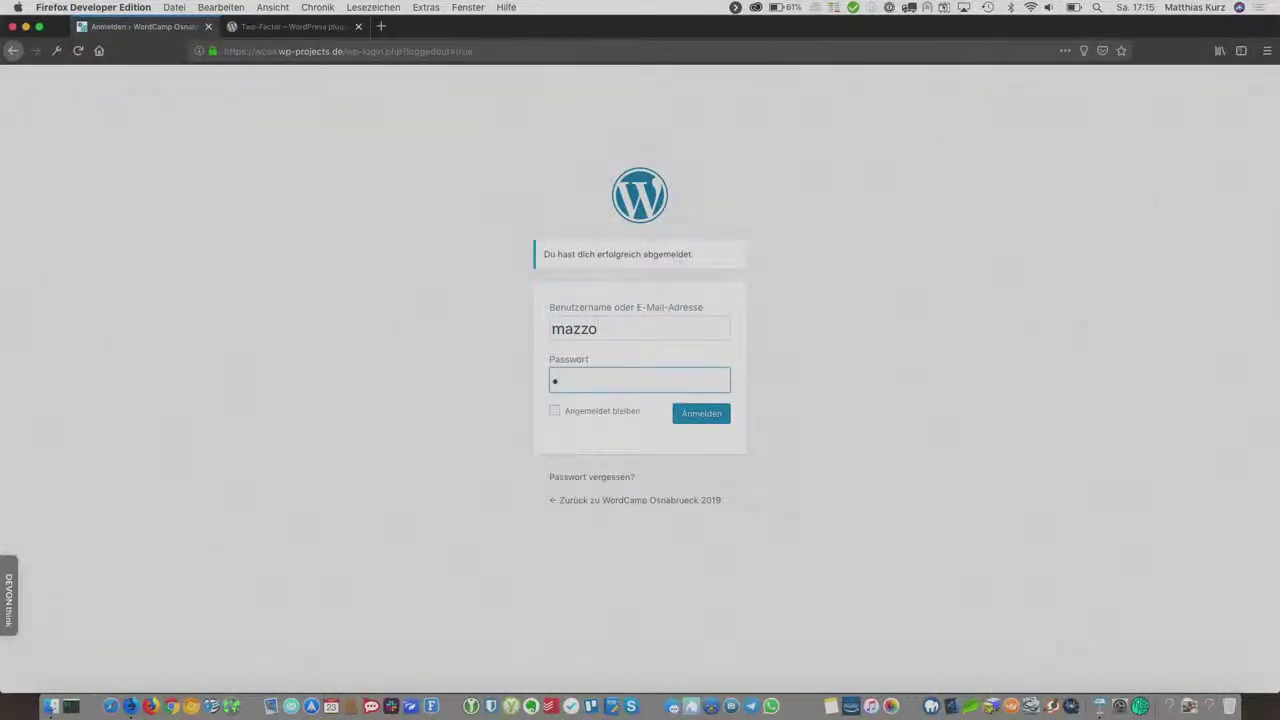
pyautogui.write('••••••••••')
pyautogui.press('Return')
pyautogui.click(250, 137)
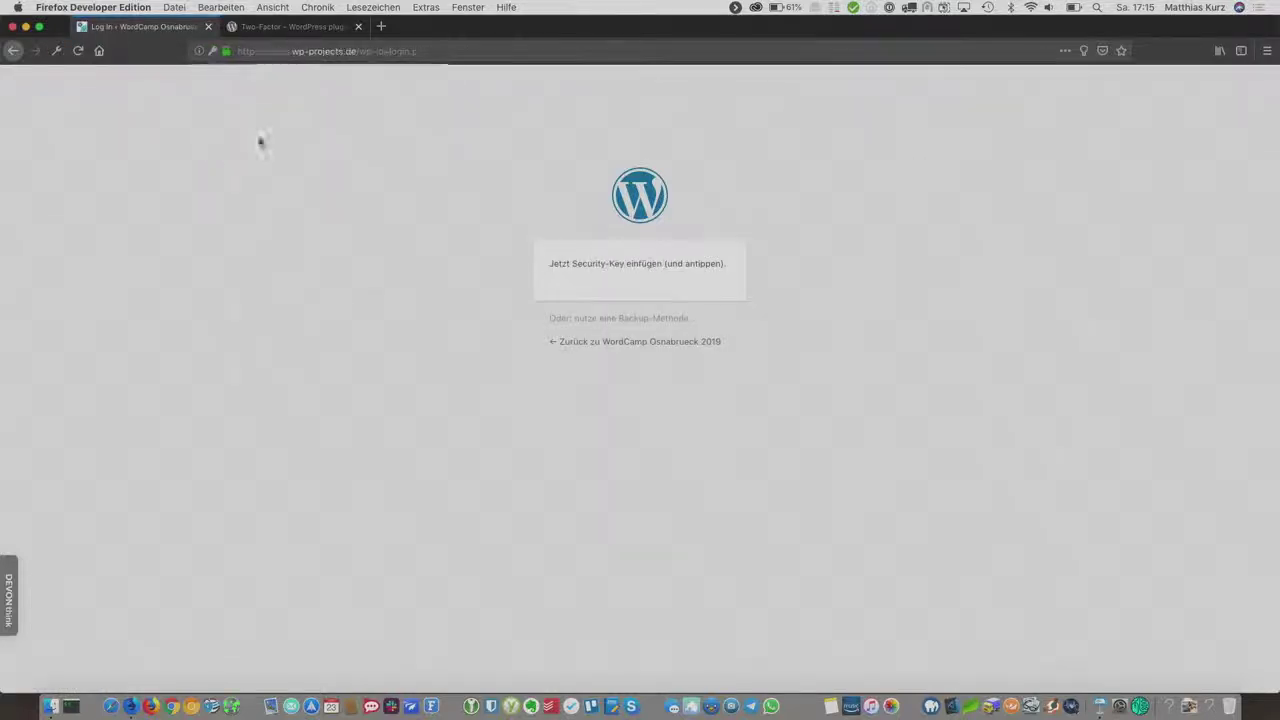
pyautogui.click(225, 170)
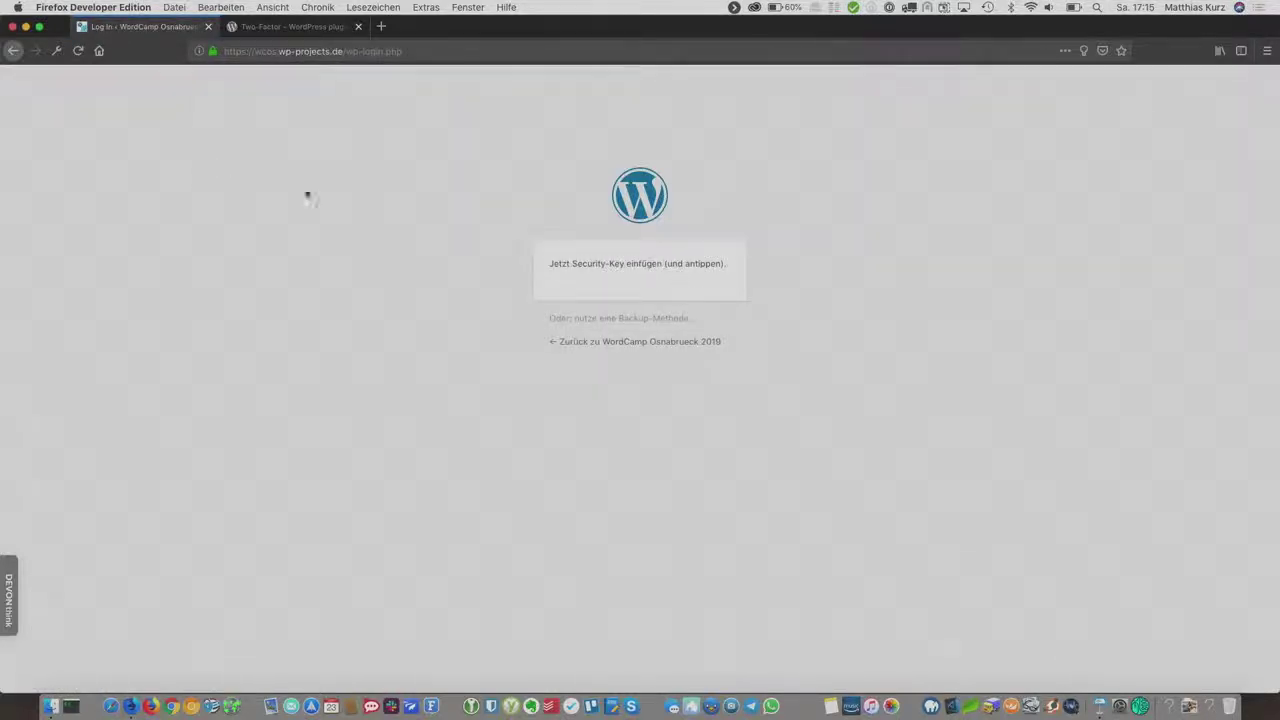
pyautogui.click(640, 320)
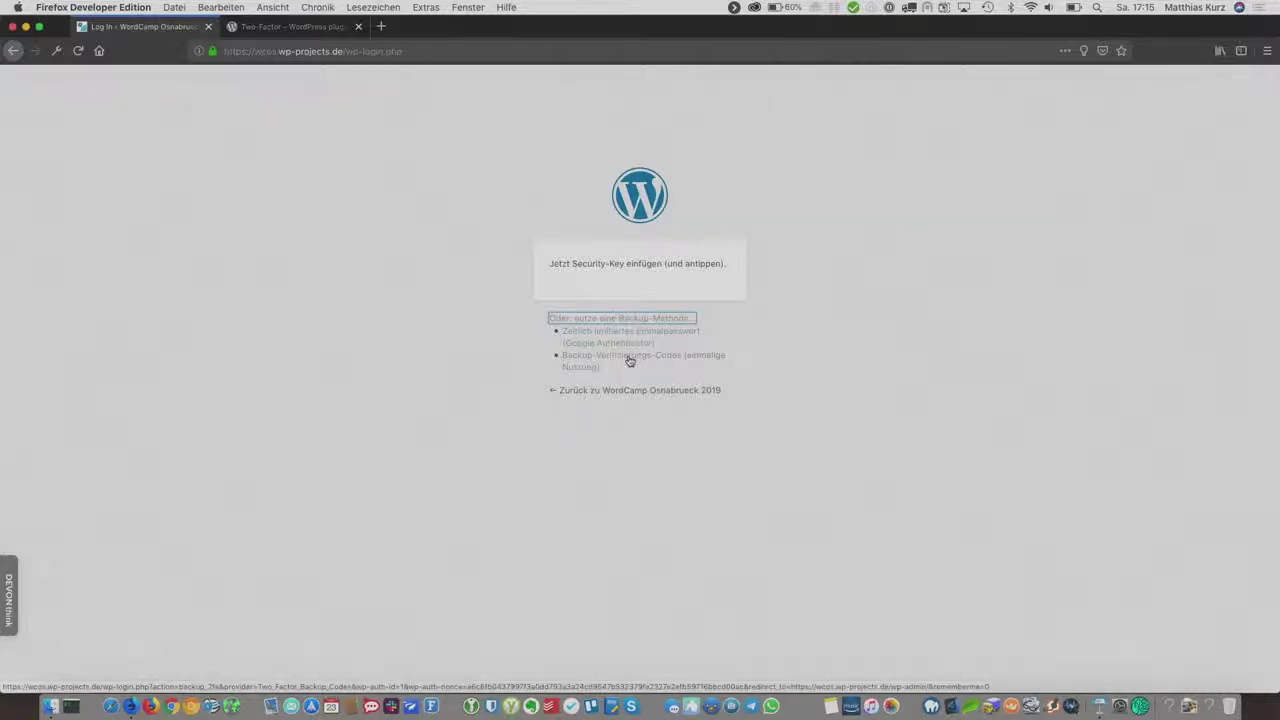
# Step: Sign in by pasting the copied backup verification code instead of using the security key
pyautogui.click(631, 359)
pyautogui.click(628, 314)
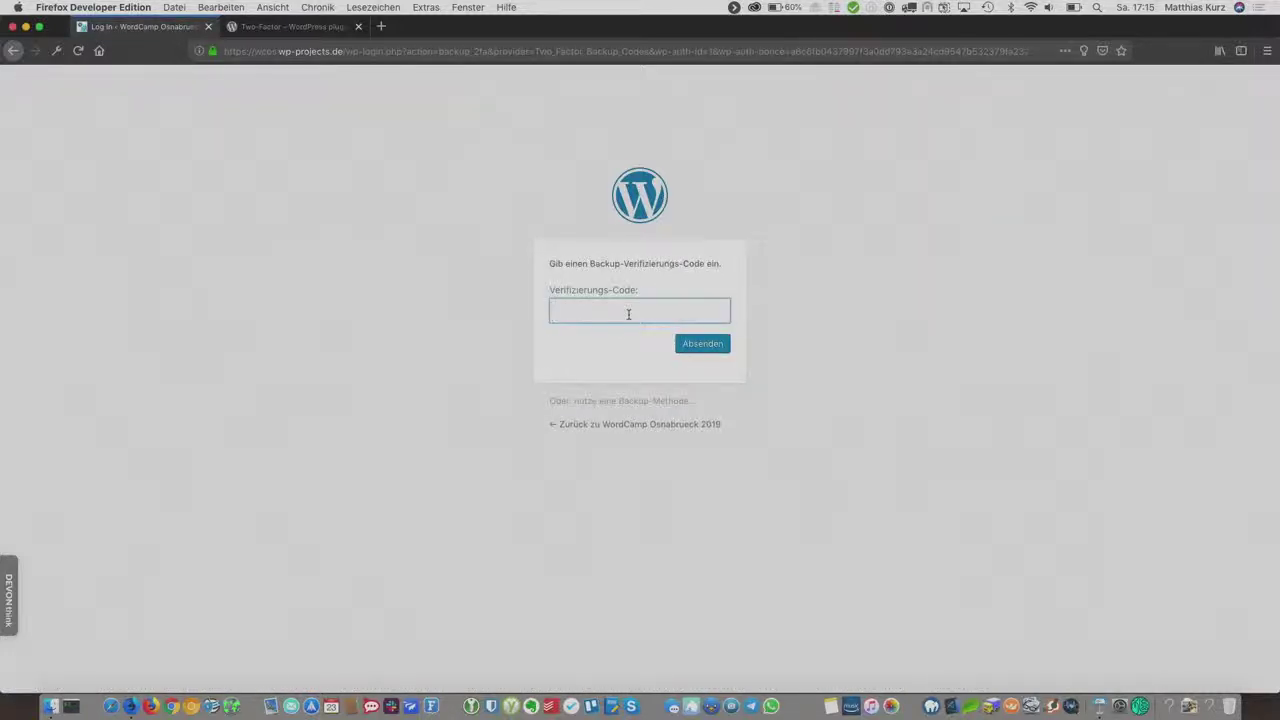
pyautogui.press('super+v')
pyautogui.click(718, 347)
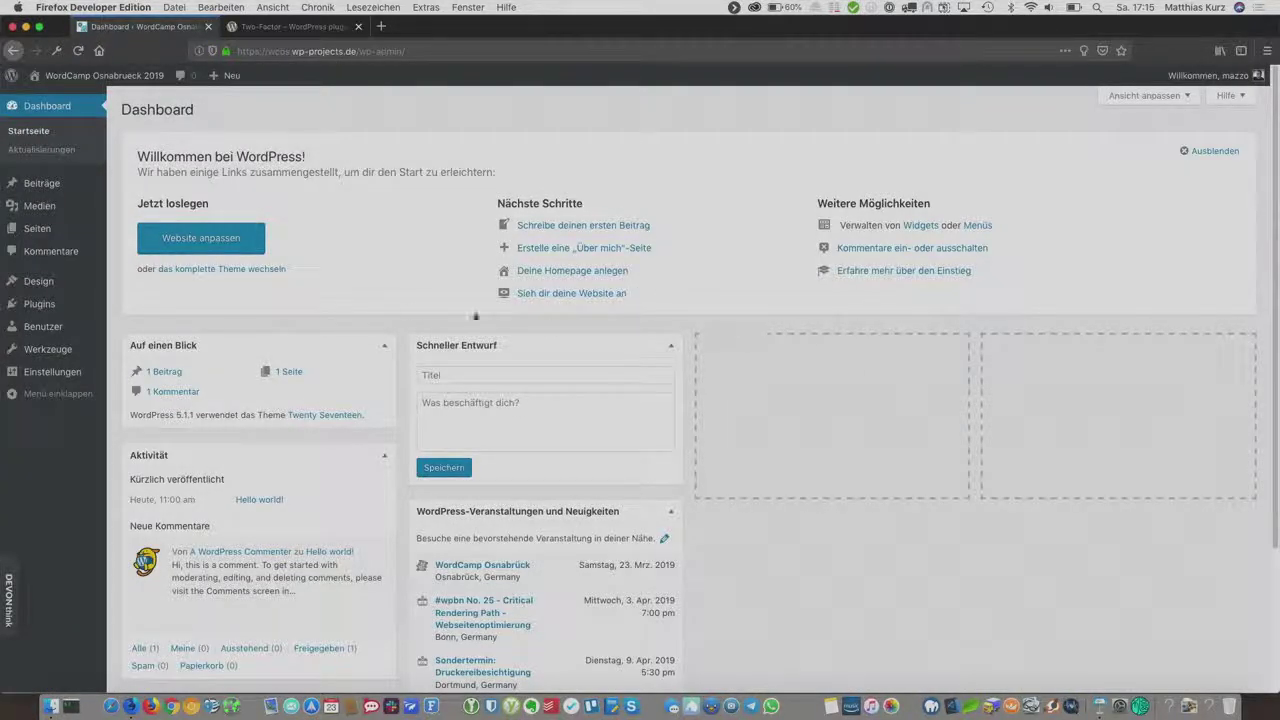
# Step: Open your profile from Alle Benutzer and confirm 9 unused backup codes remain
pyautogui.moveTo(69, 338)
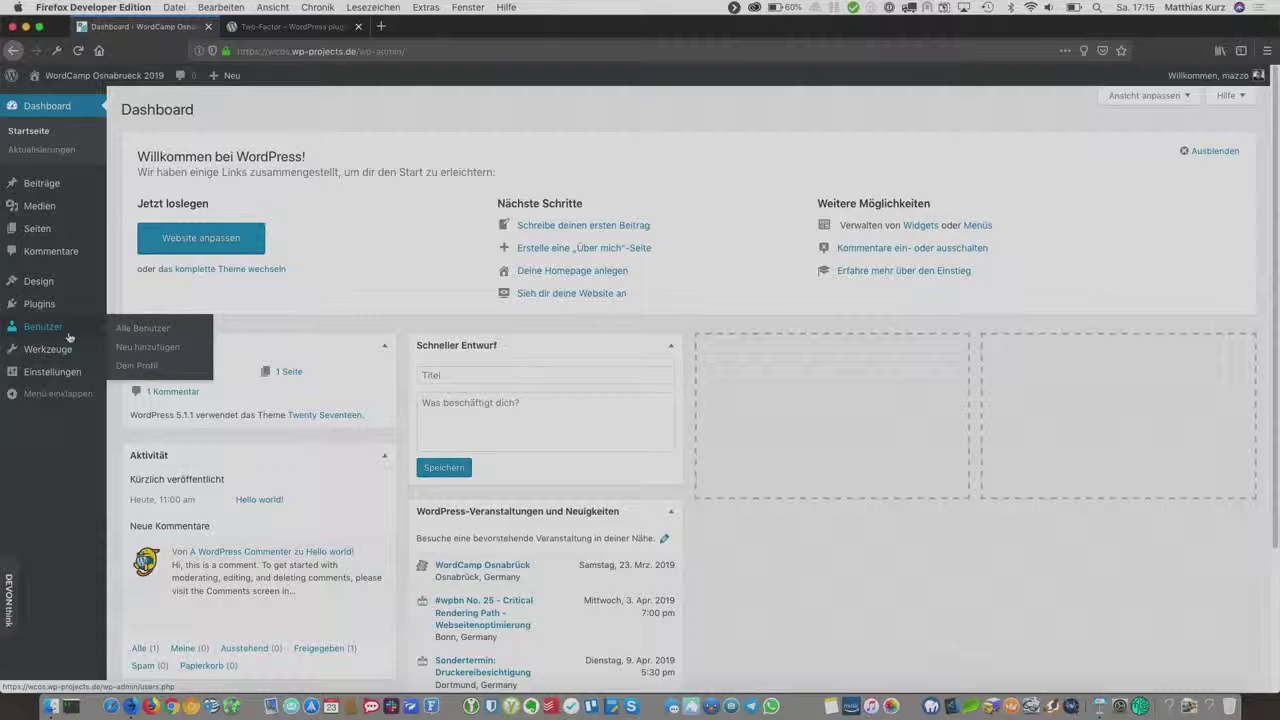
pyautogui.click(130, 330)
pyautogui.click(193, 210)
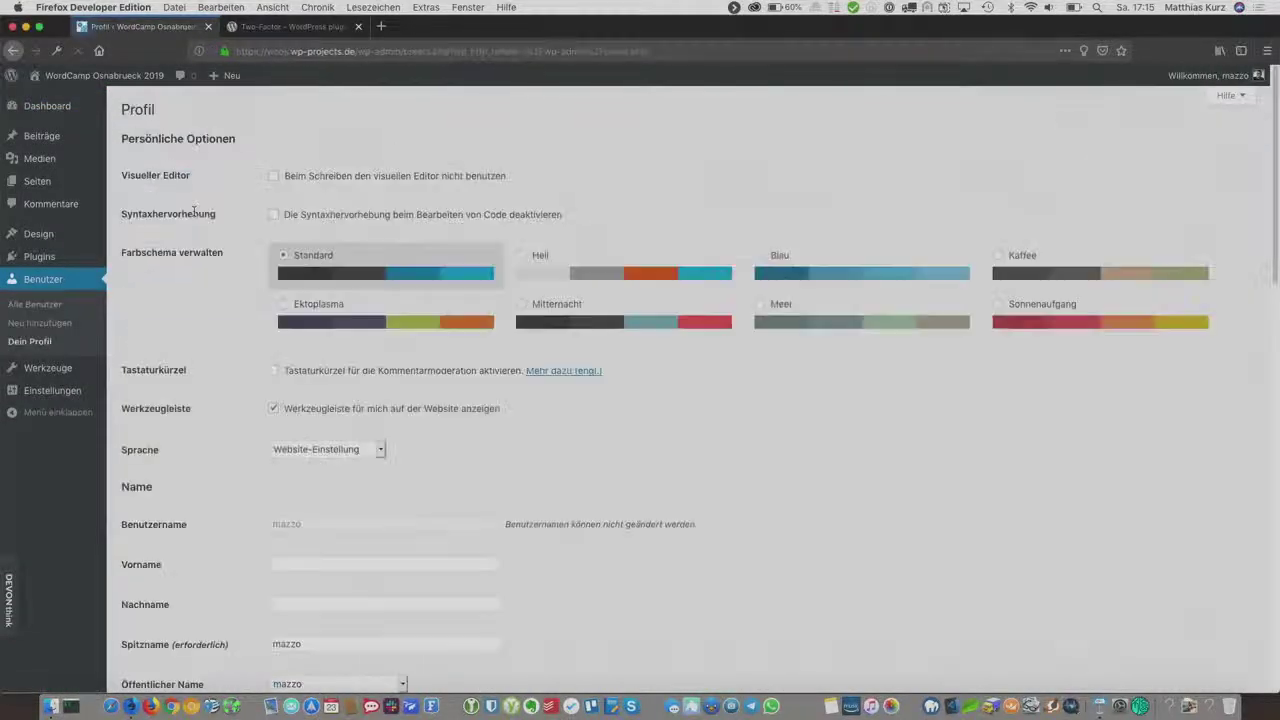
pyautogui.scroll(-15, 193, 210)
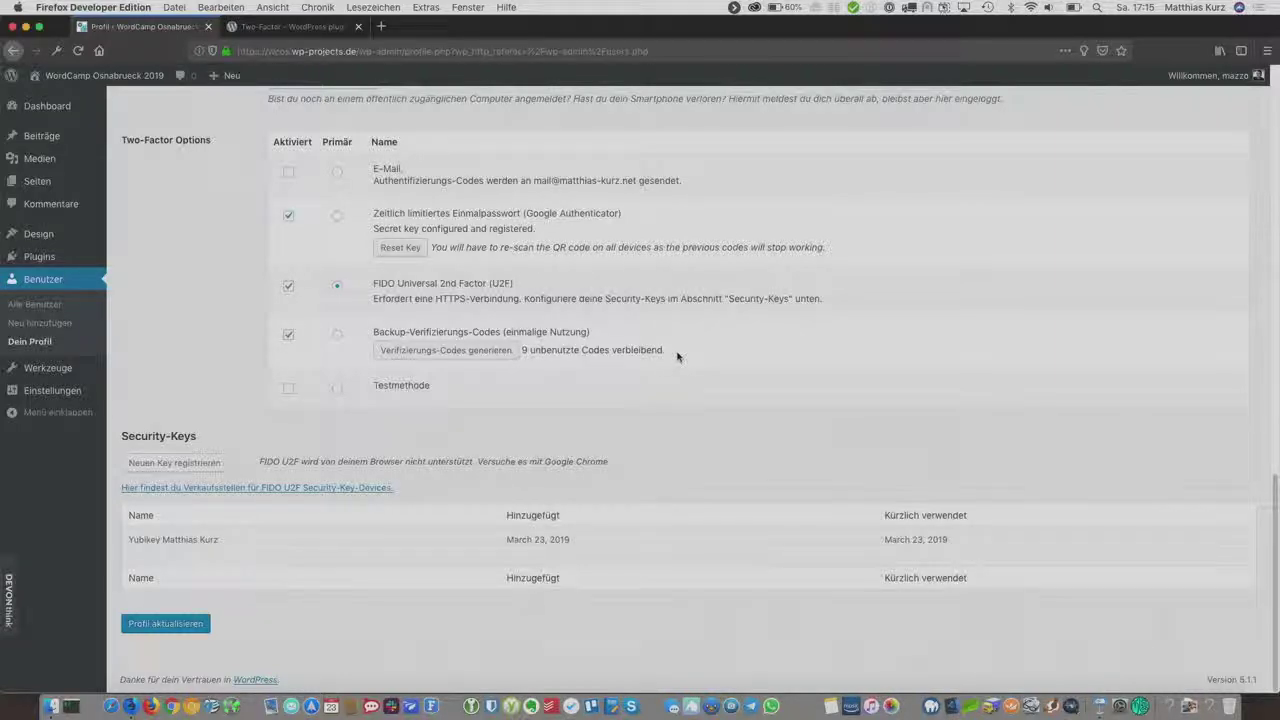
pyautogui.scroll(10, 677, 357)
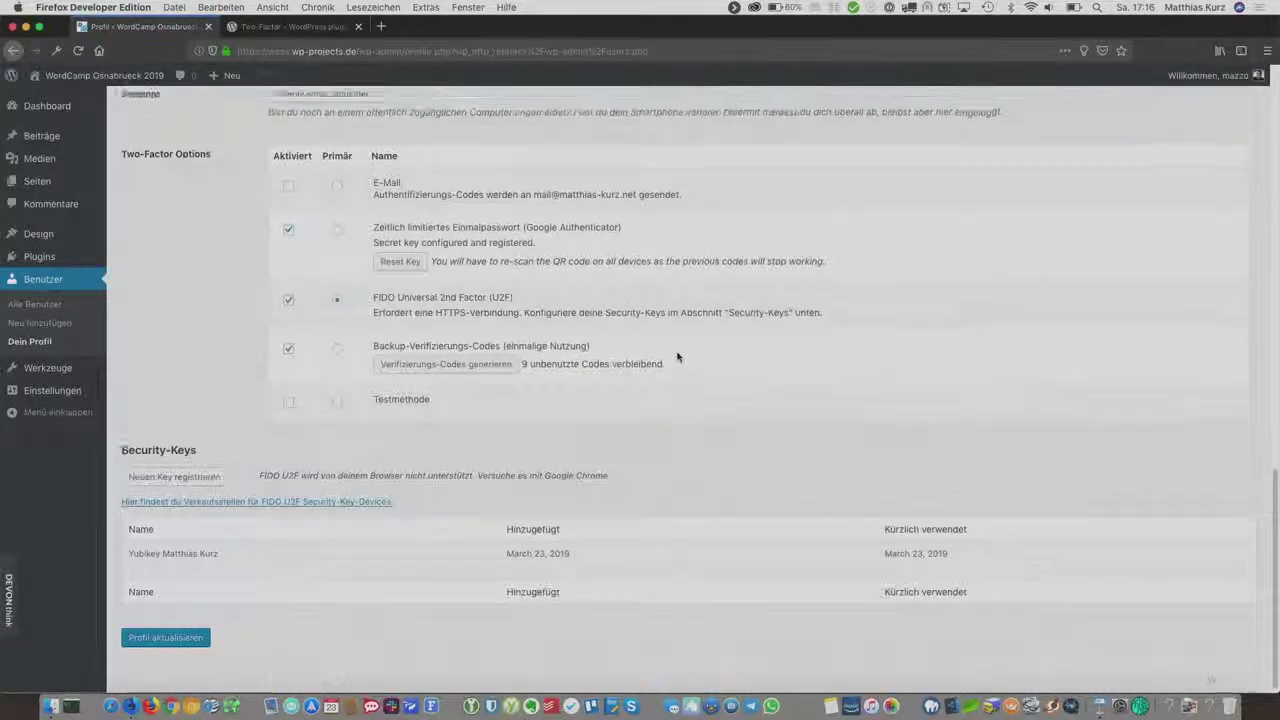
# Step: On Neu hinzufügen, enter username Testus plus the user's e-mail, first name and last name
pyautogui.click(61, 310)
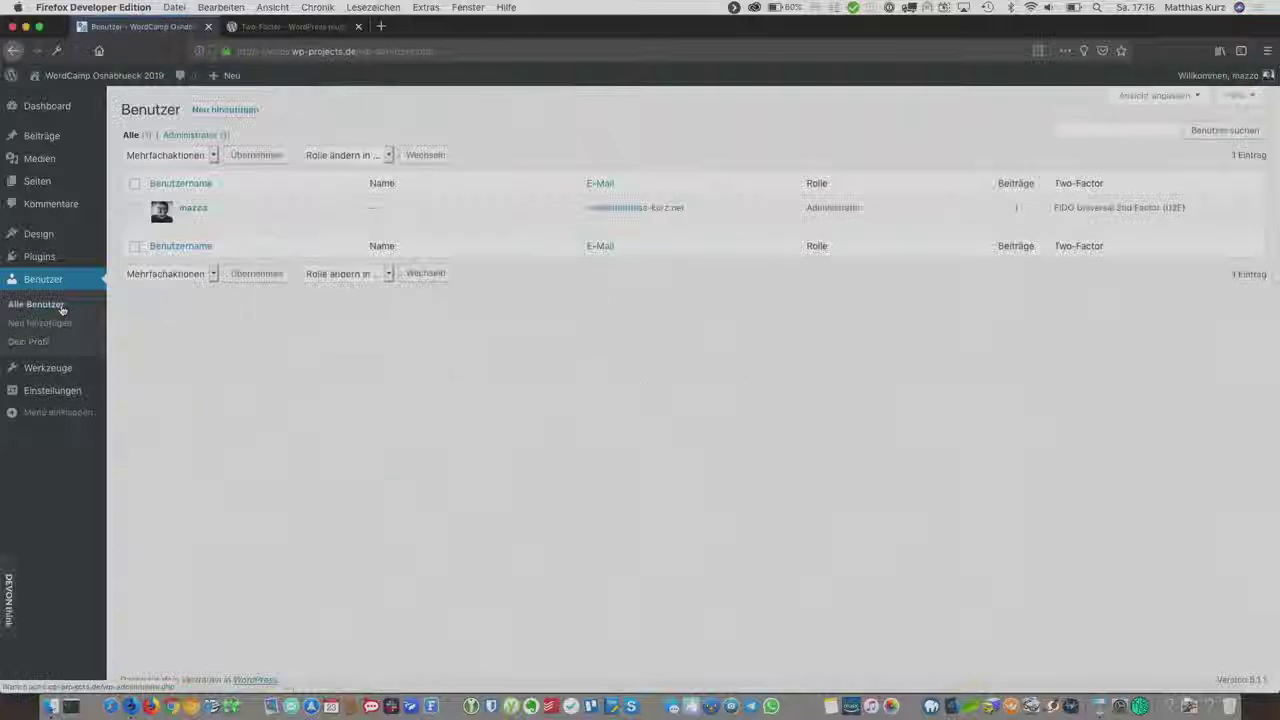
pyautogui.click(244, 111)
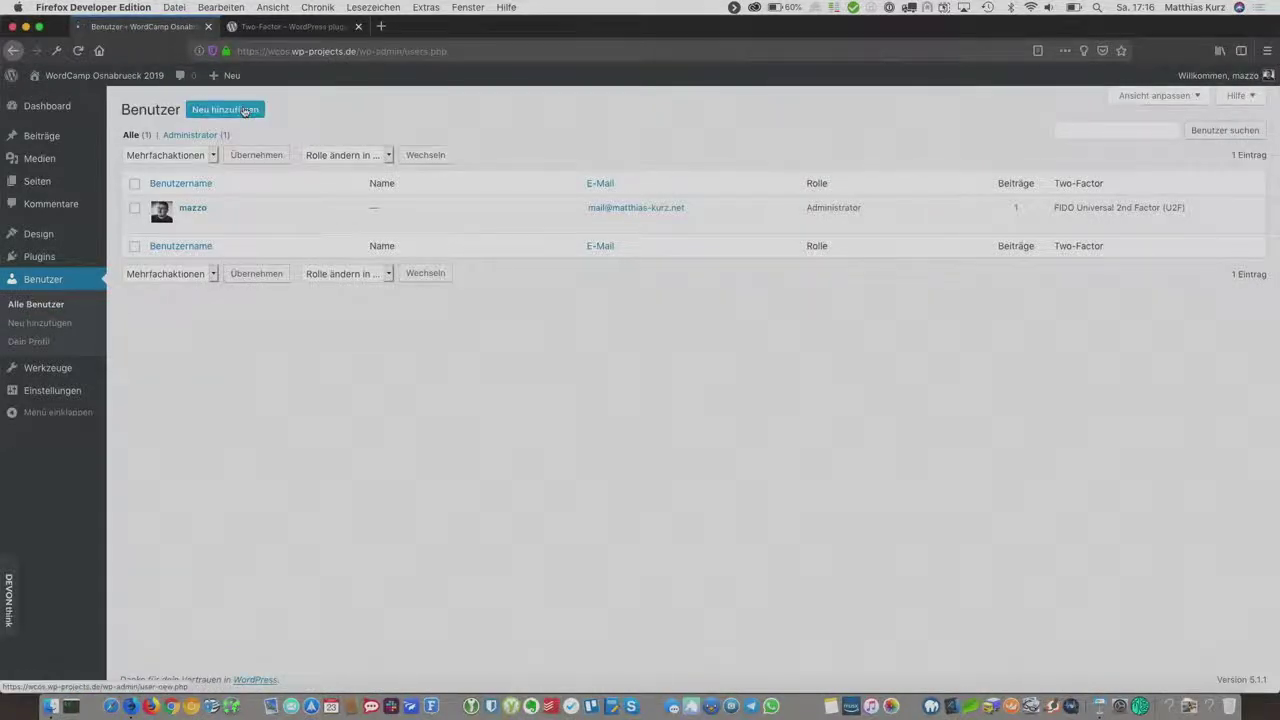
pyautogui.click(373, 166)
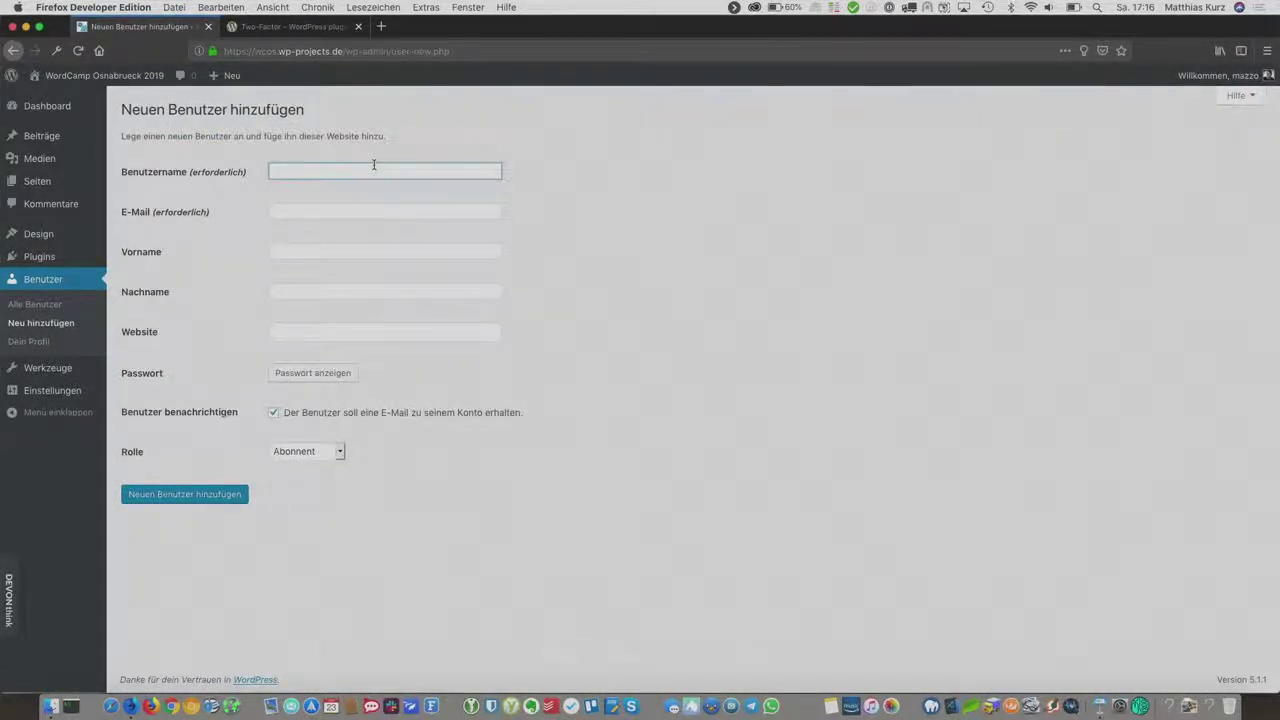
pyautogui.write('Testus')
pyautogui.press('Tab')
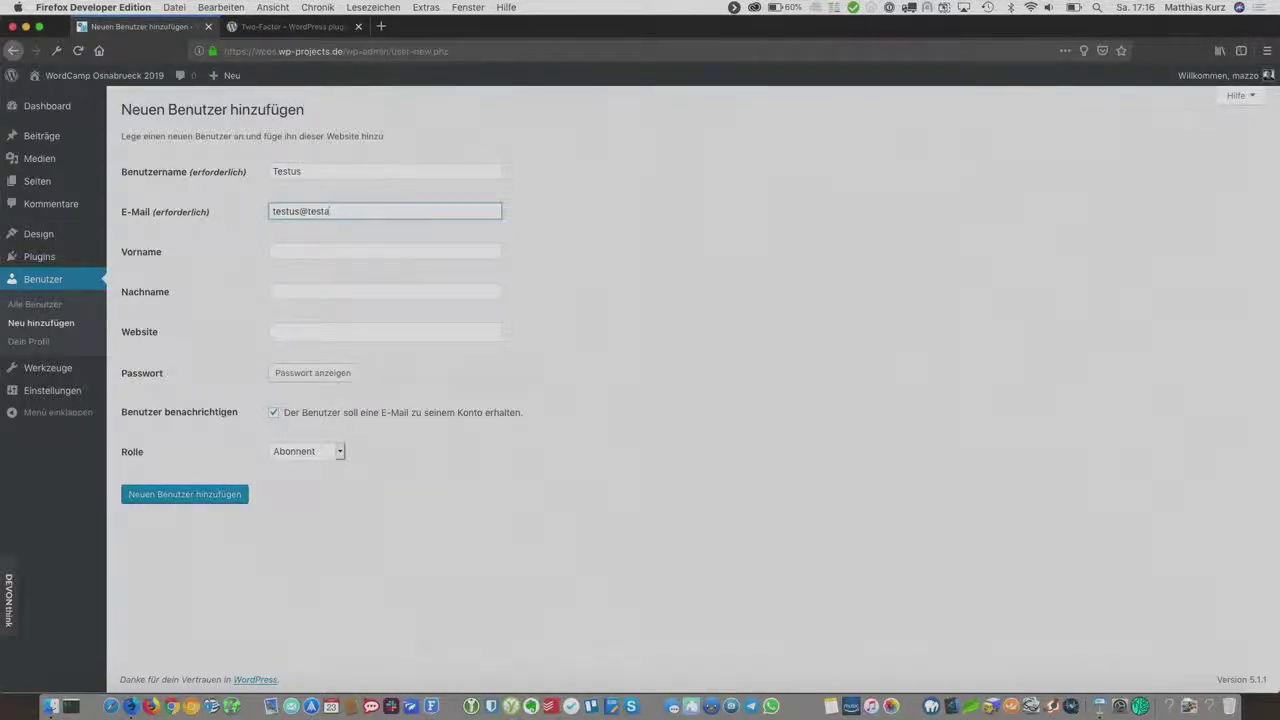
pyautogui.write('testus@testa.test')
pyautogui.press('Tab')
pyautogui.write('Te')
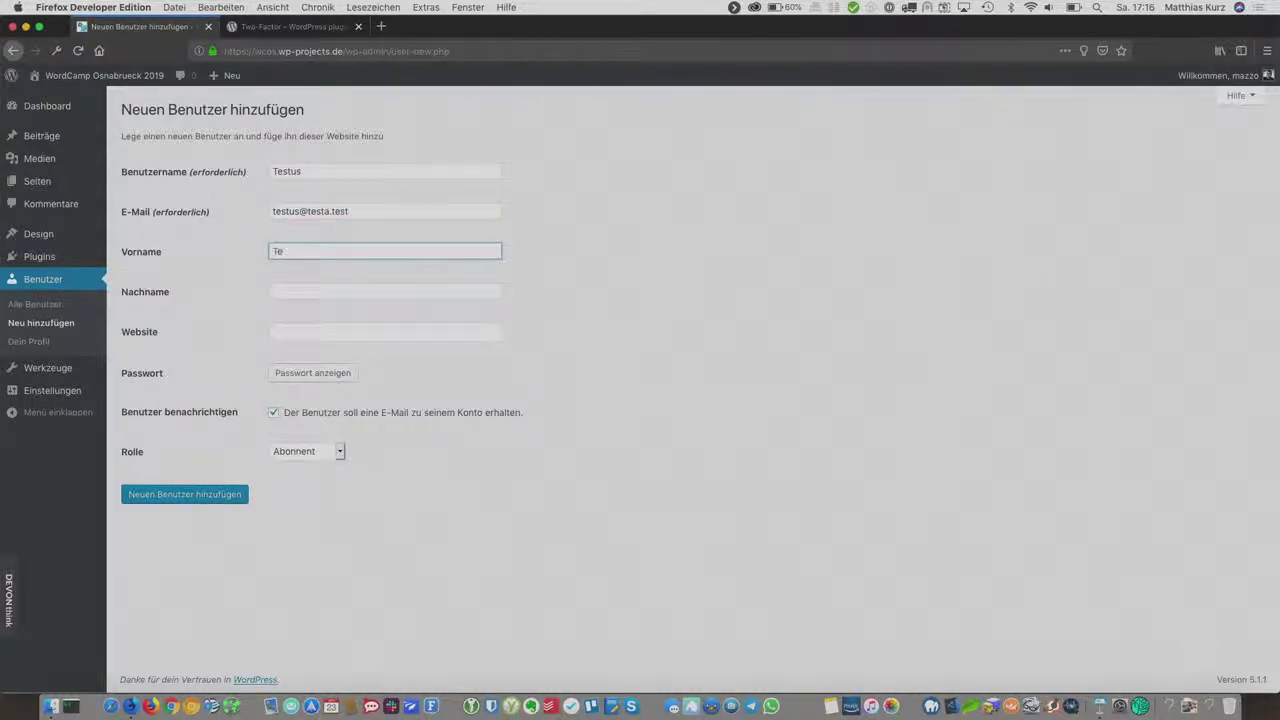
pyautogui.write('stus')
pyautogui.press('Tab')
pyautogui.write('Test')
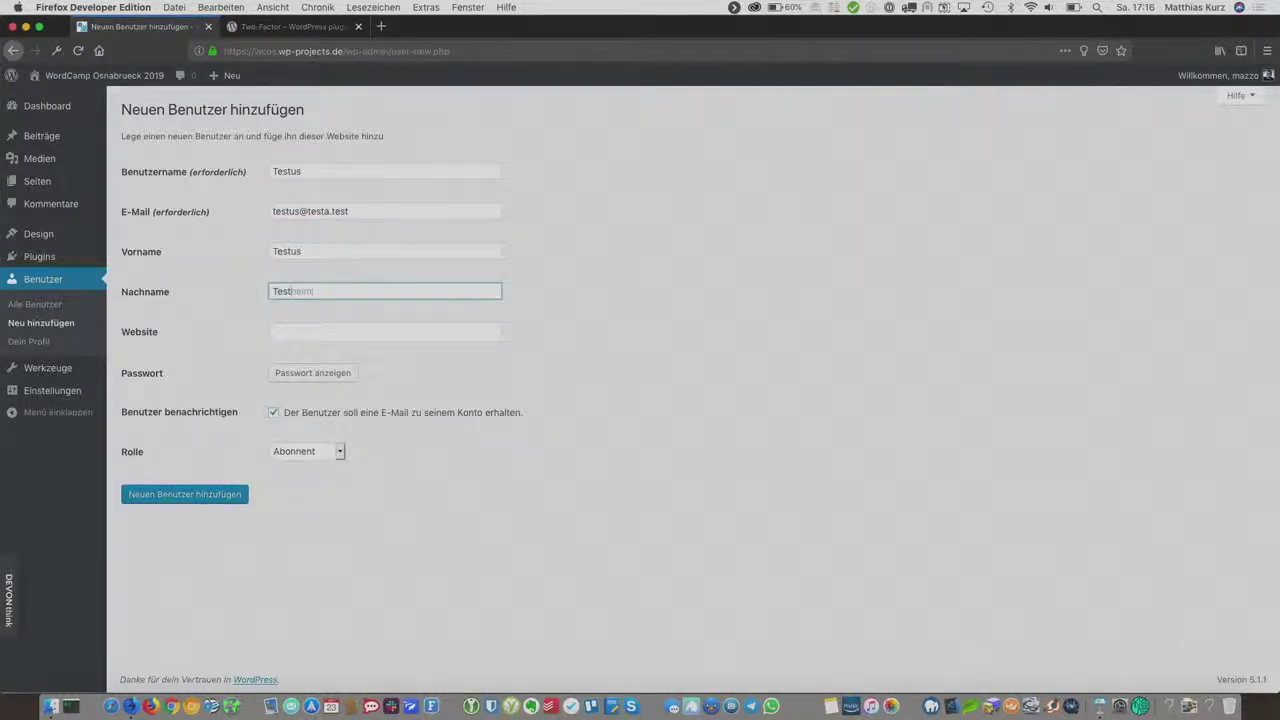
pyautogui.write('heimer')
pyautogui.press('Tab')
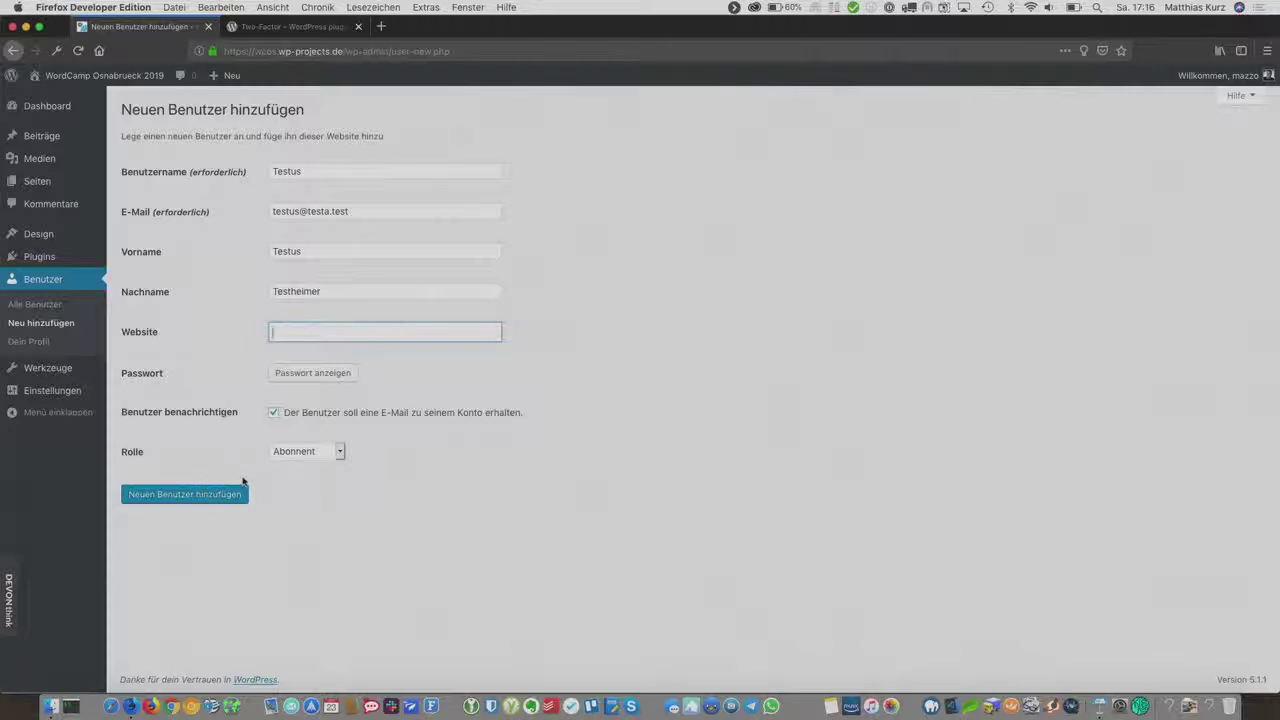
# Step: Give Testus the Administrator role and a custom weak password, confirmed, then add the user
pyautogui.click(318, 452)
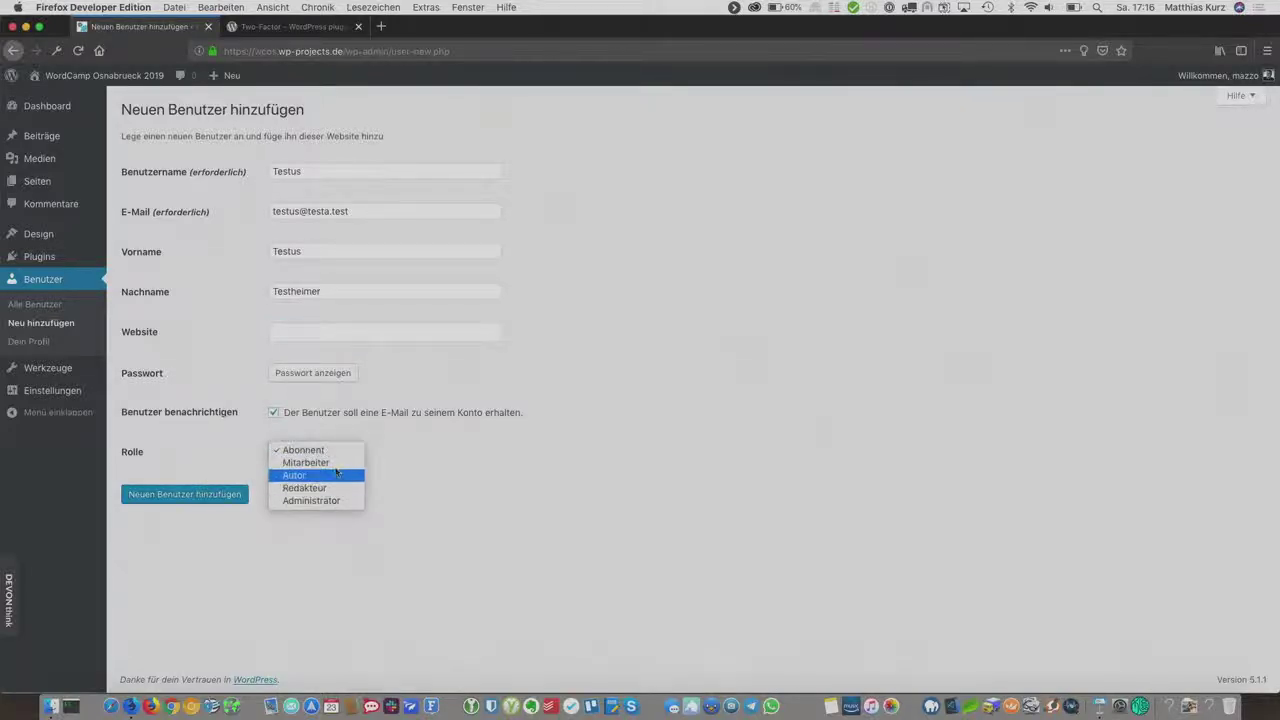
pyautogui.click(322, 501)
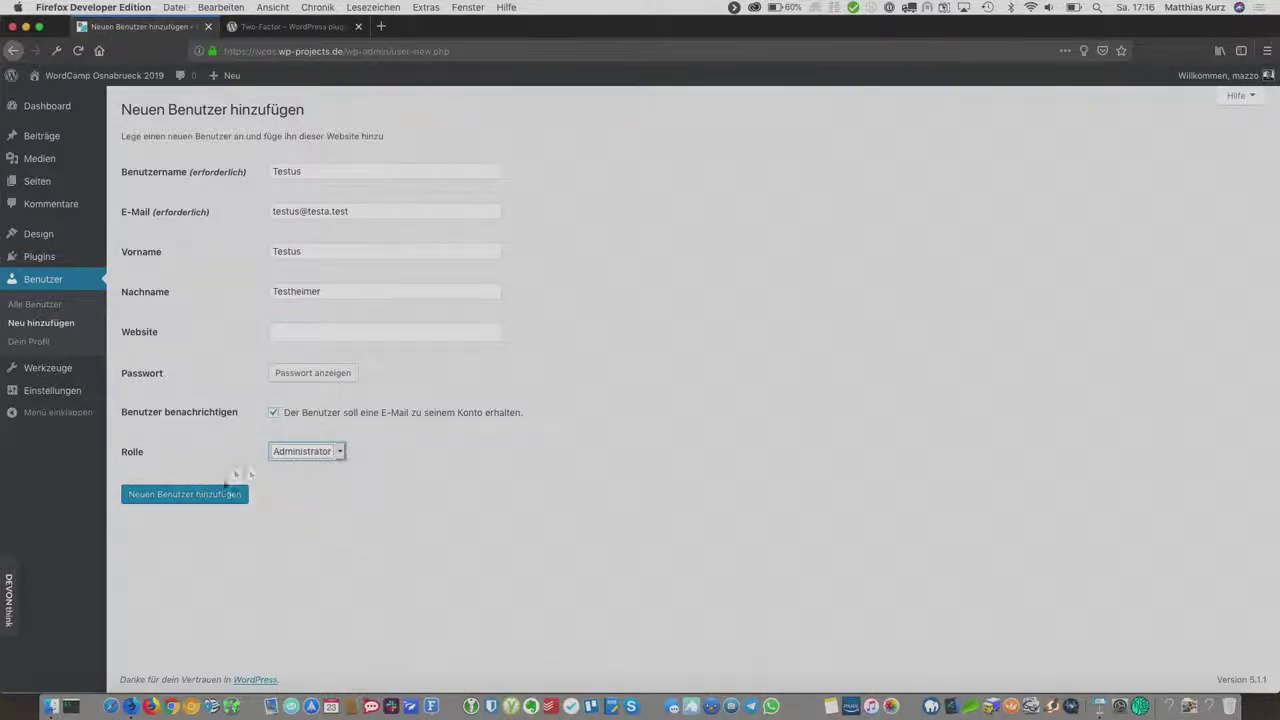
pyautogui.click(312, 378)
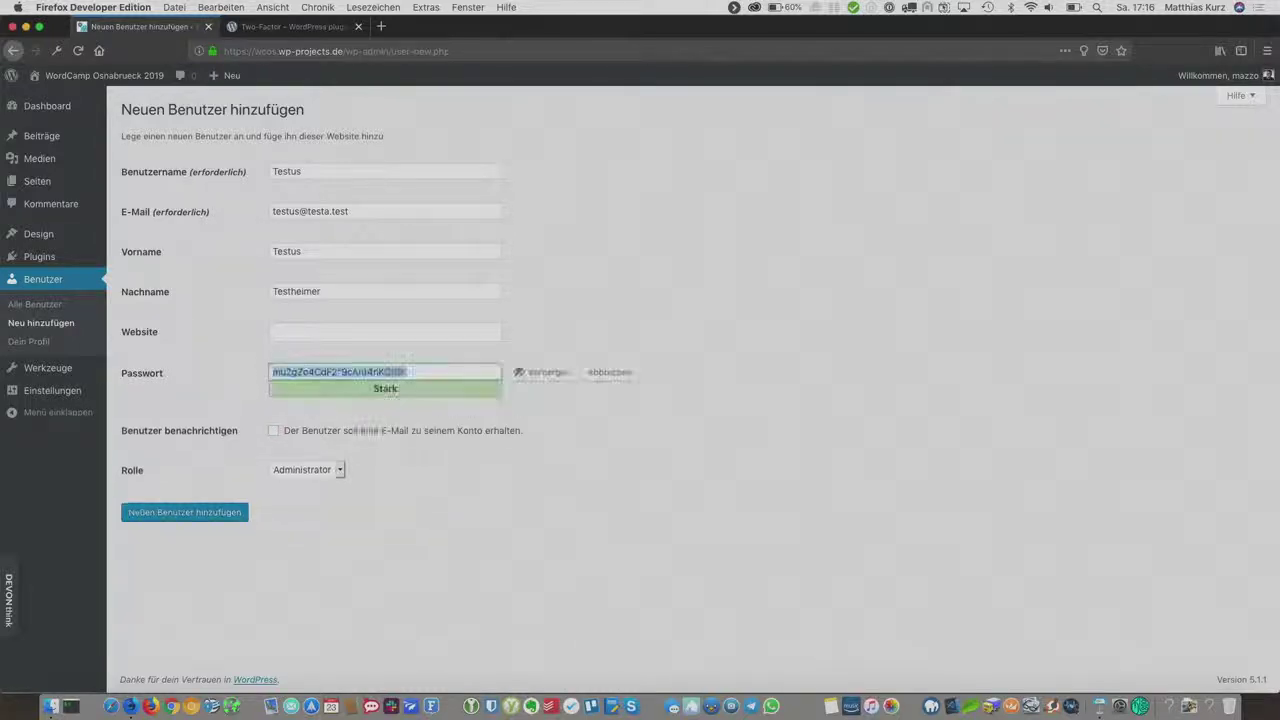
pyautogui.write('T')
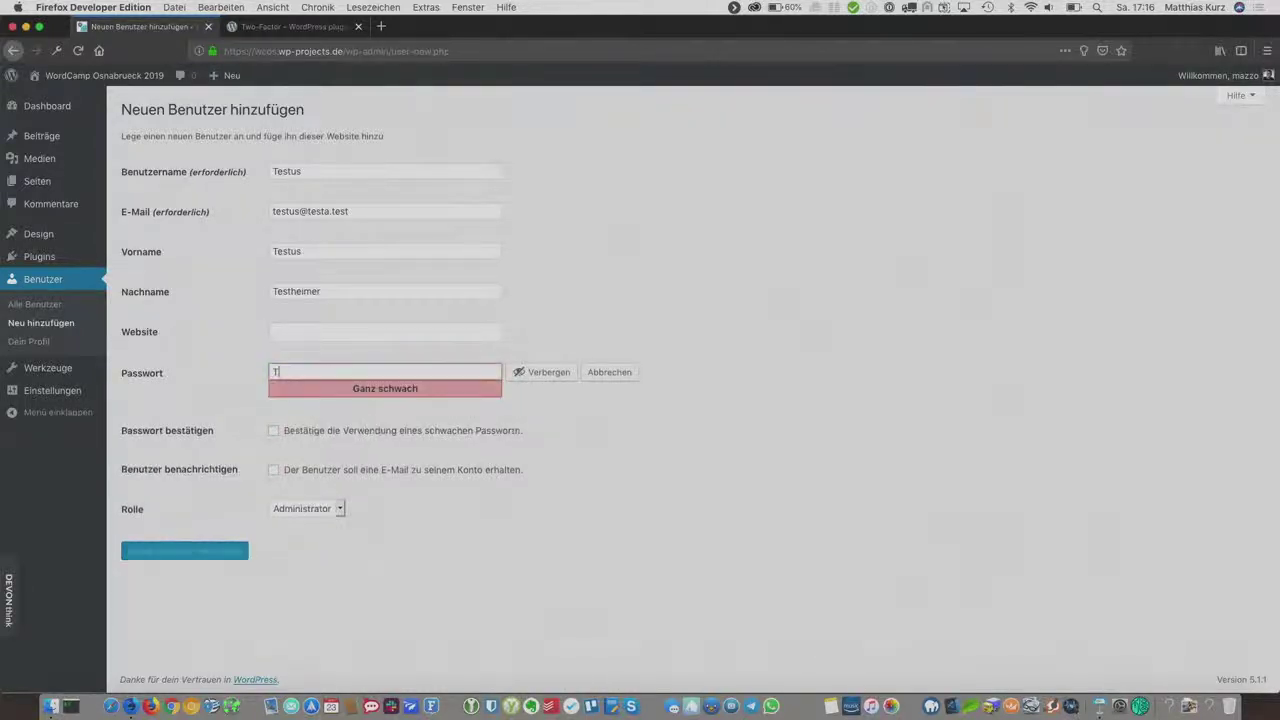
pyautogui.press('BackSpace')
pyautogui.press('BackSpace')
pyautogui.press('BackSpace')
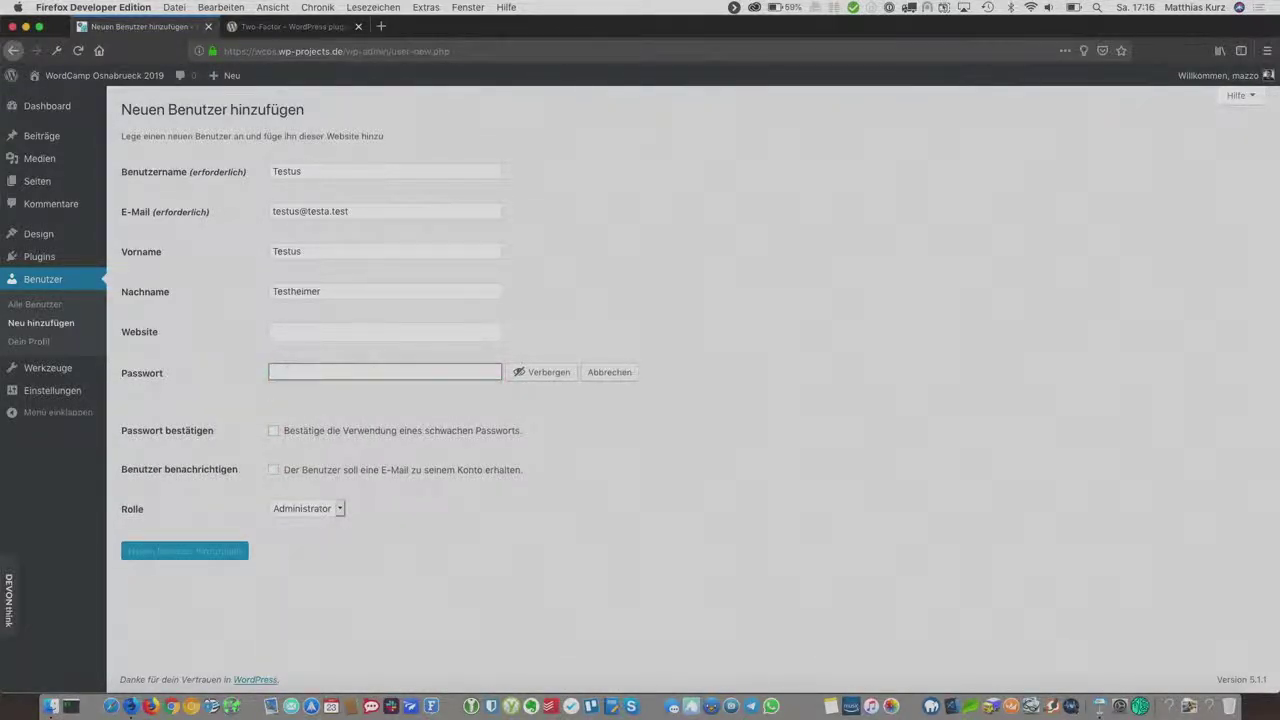
pyautogui.click(541, 372)
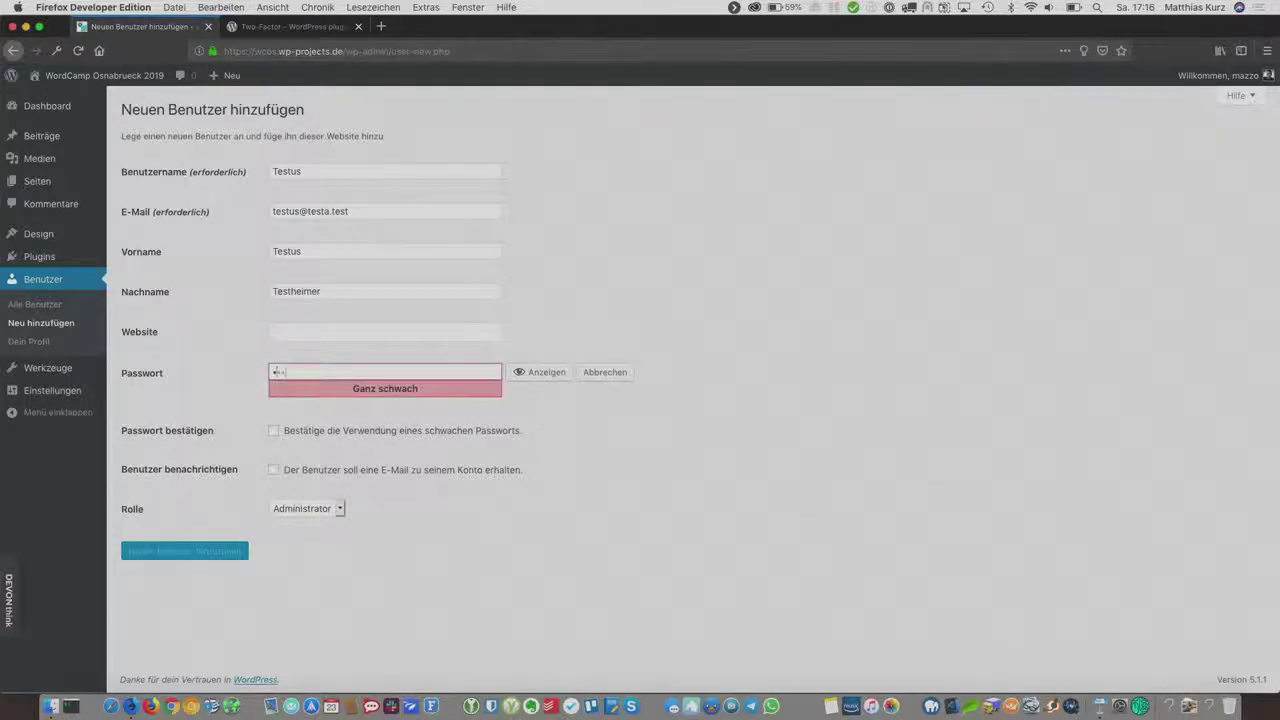
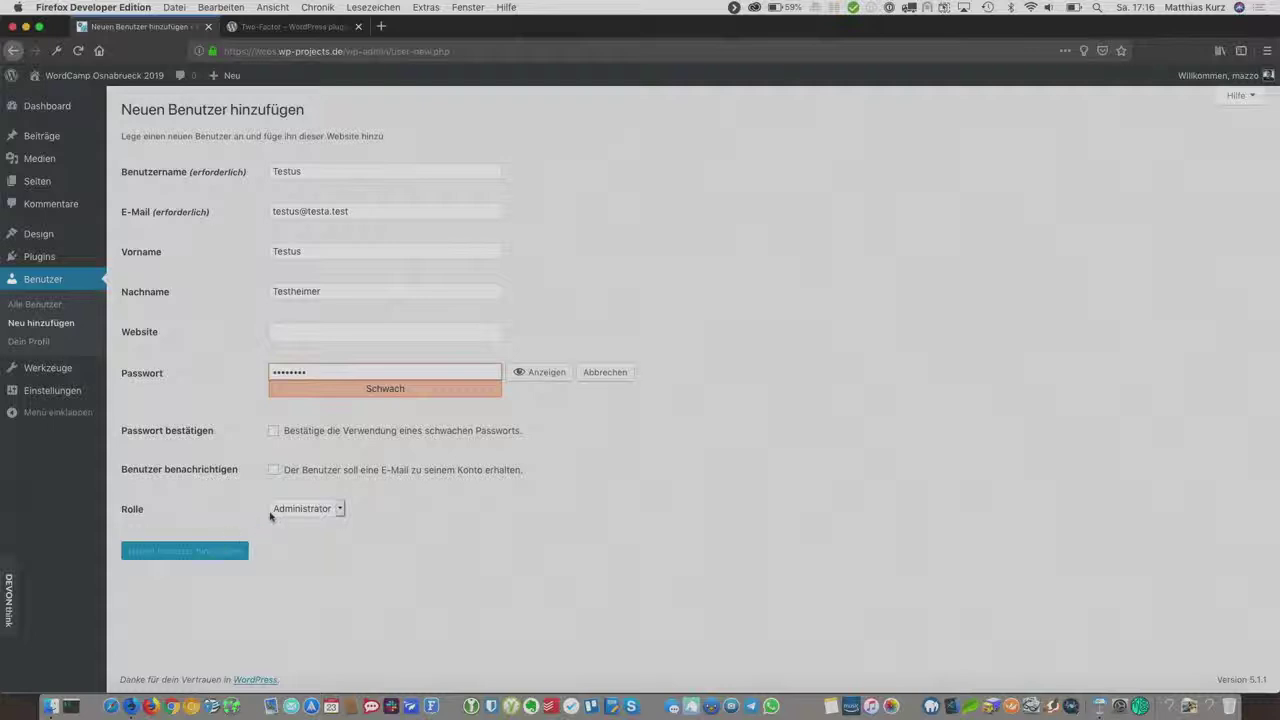
pyautogui.click(423, 430)
pyautogui.click(246, 550)
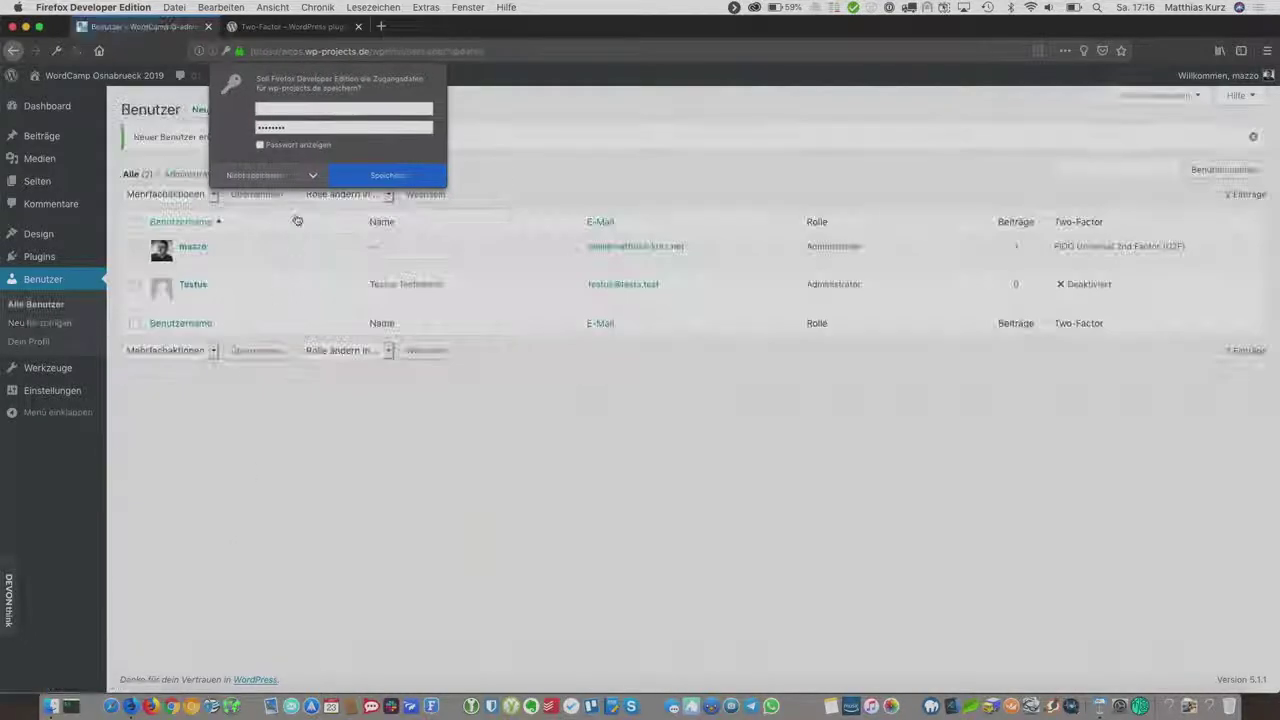
pyautogui.click(258, 175)
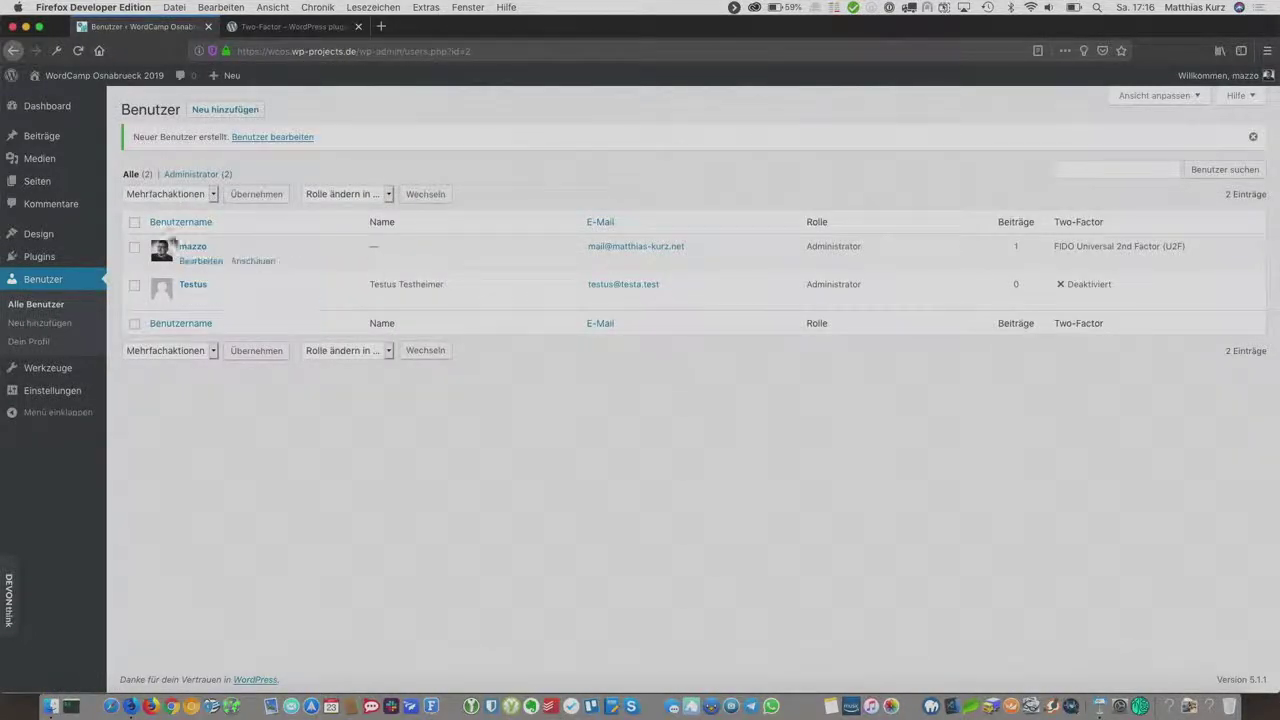
pyautogui.click(193, 284)
pyautogui.scroll(-15, 686, 402)
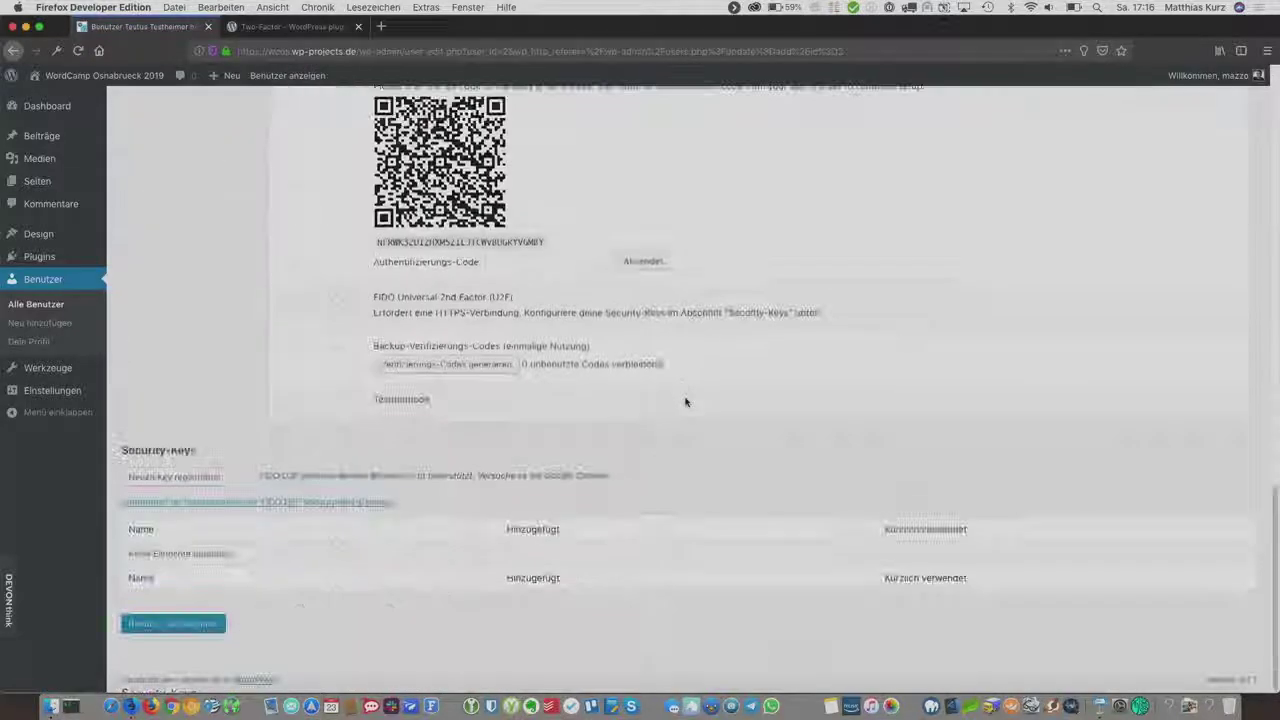
pyautogui.scroll(5, 686, 402)
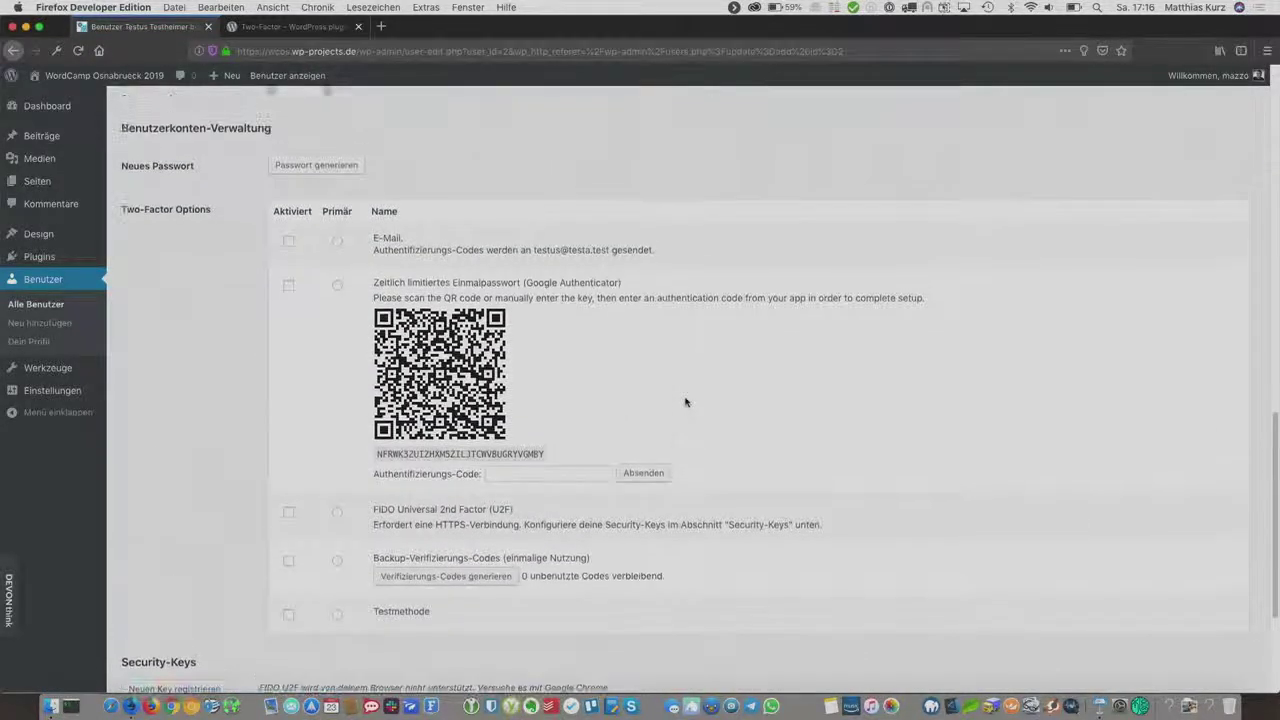
pyautogui.scroll(-5, 686, 402)
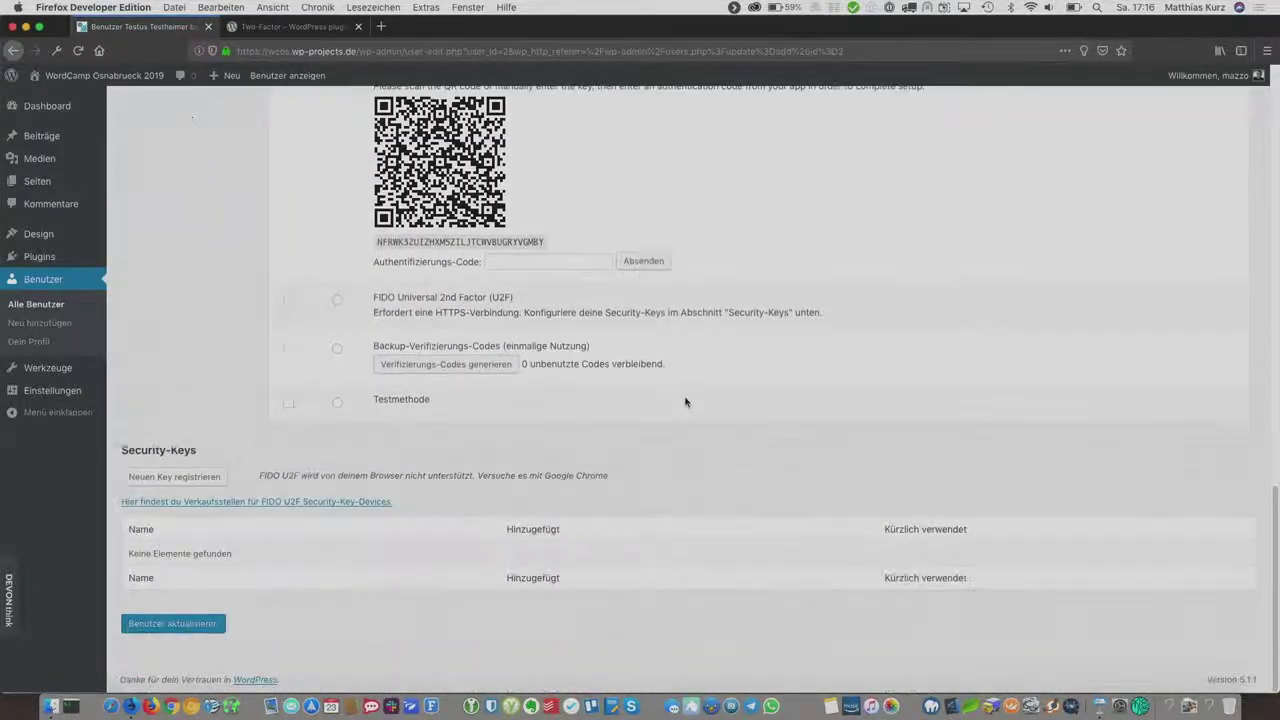